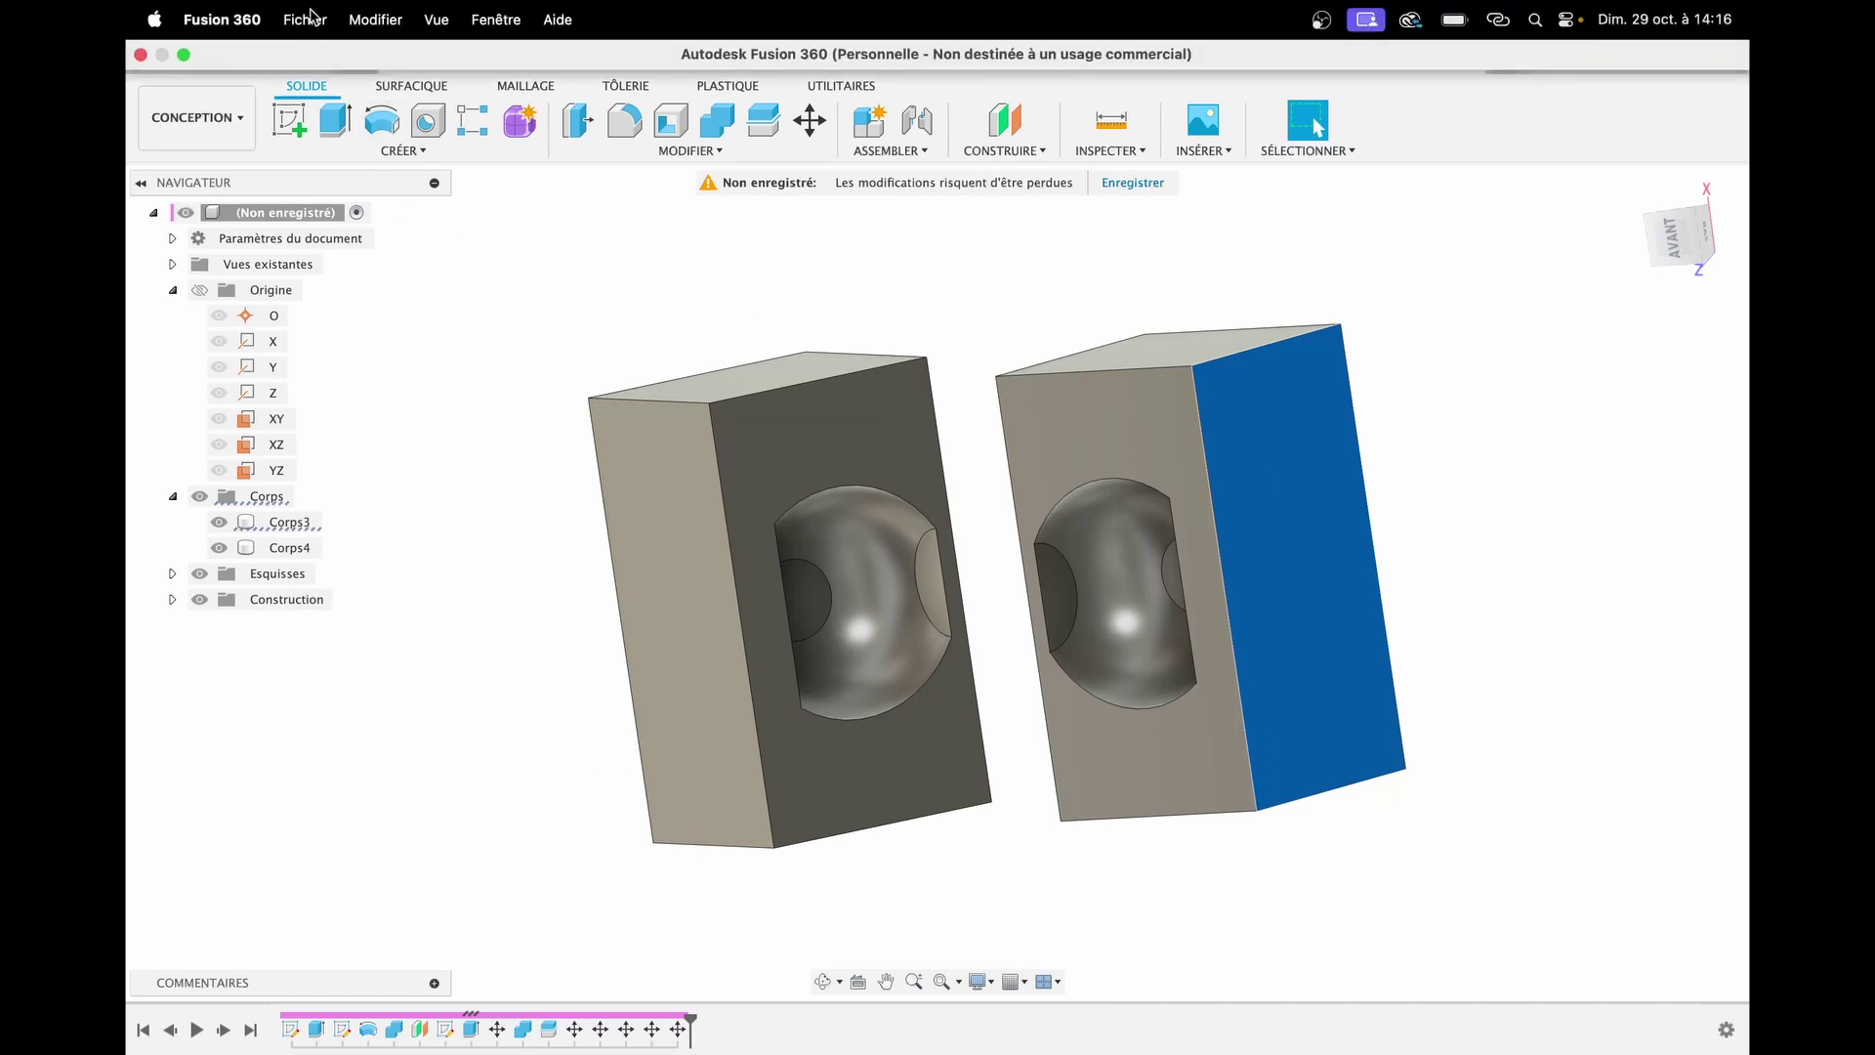
Step: Open the Export dialog and keep the Fusion 360 archive (.f3d) format
left_click(311, 18)
left_click(322, 308)
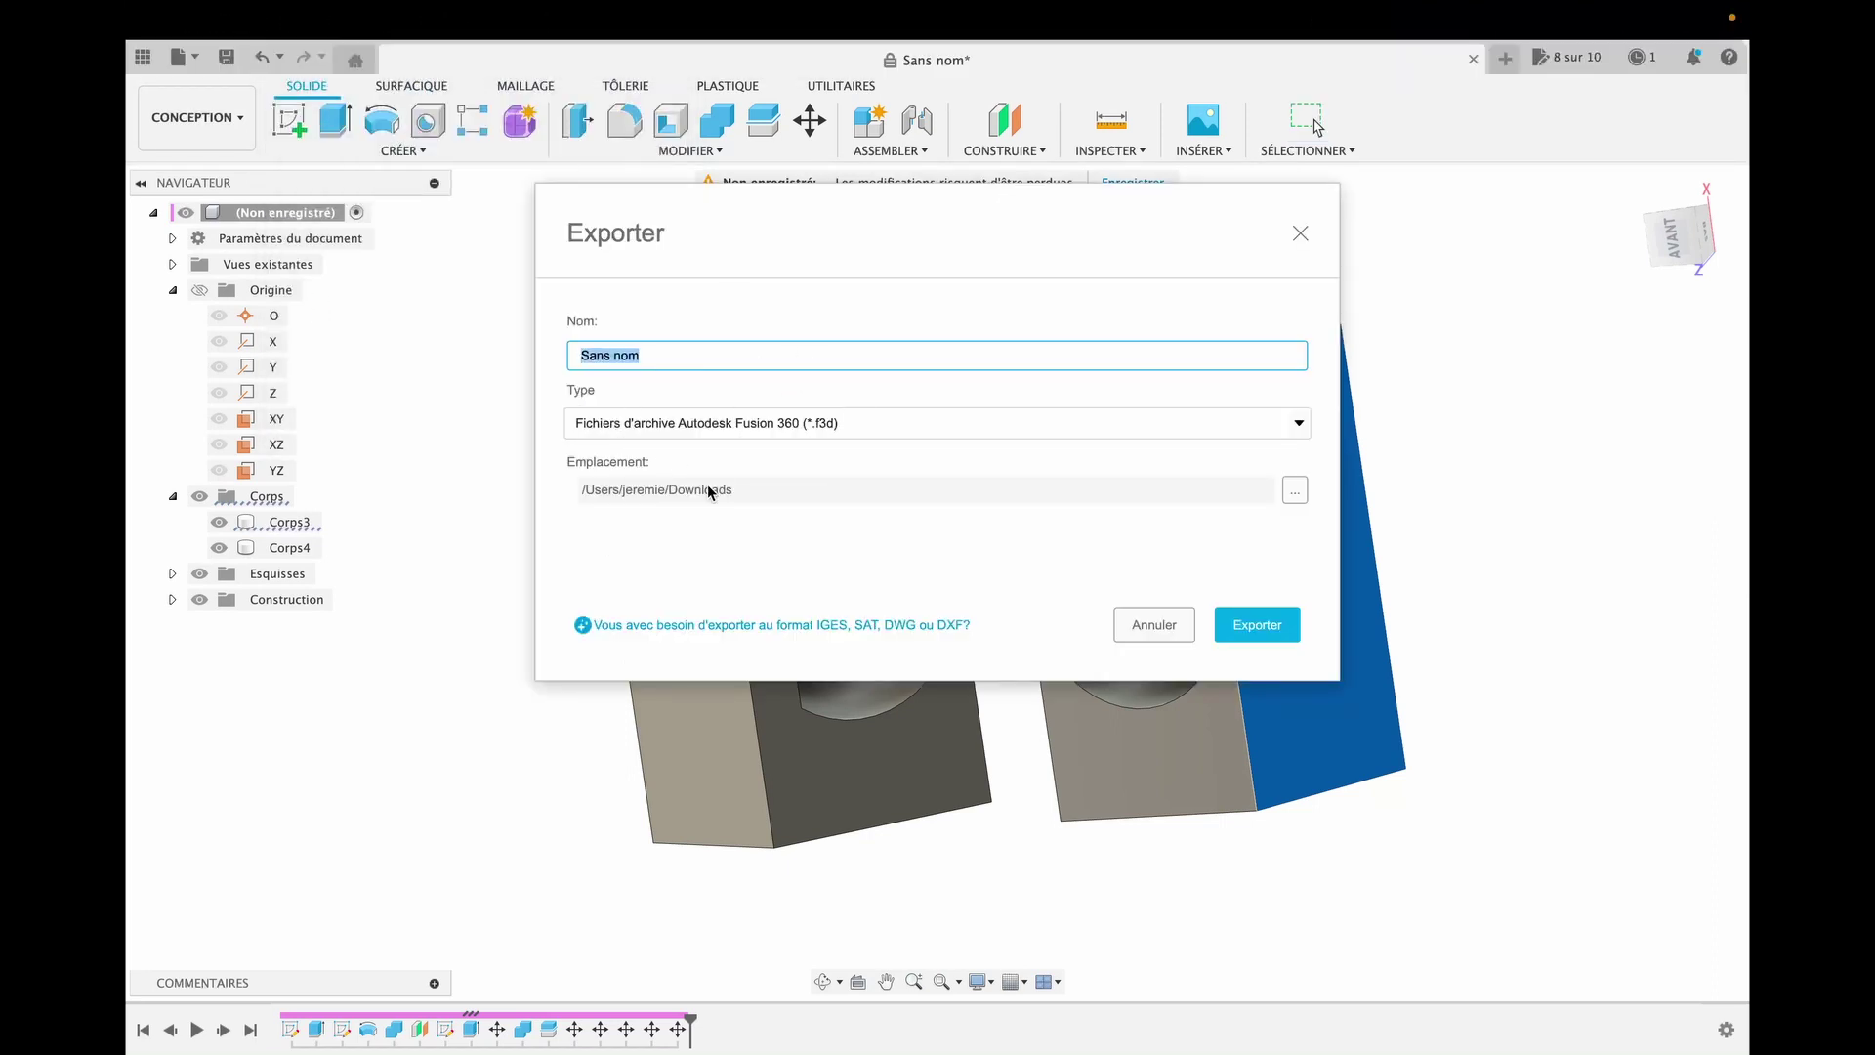
left_click(717, 422)
left_click(718, 422)
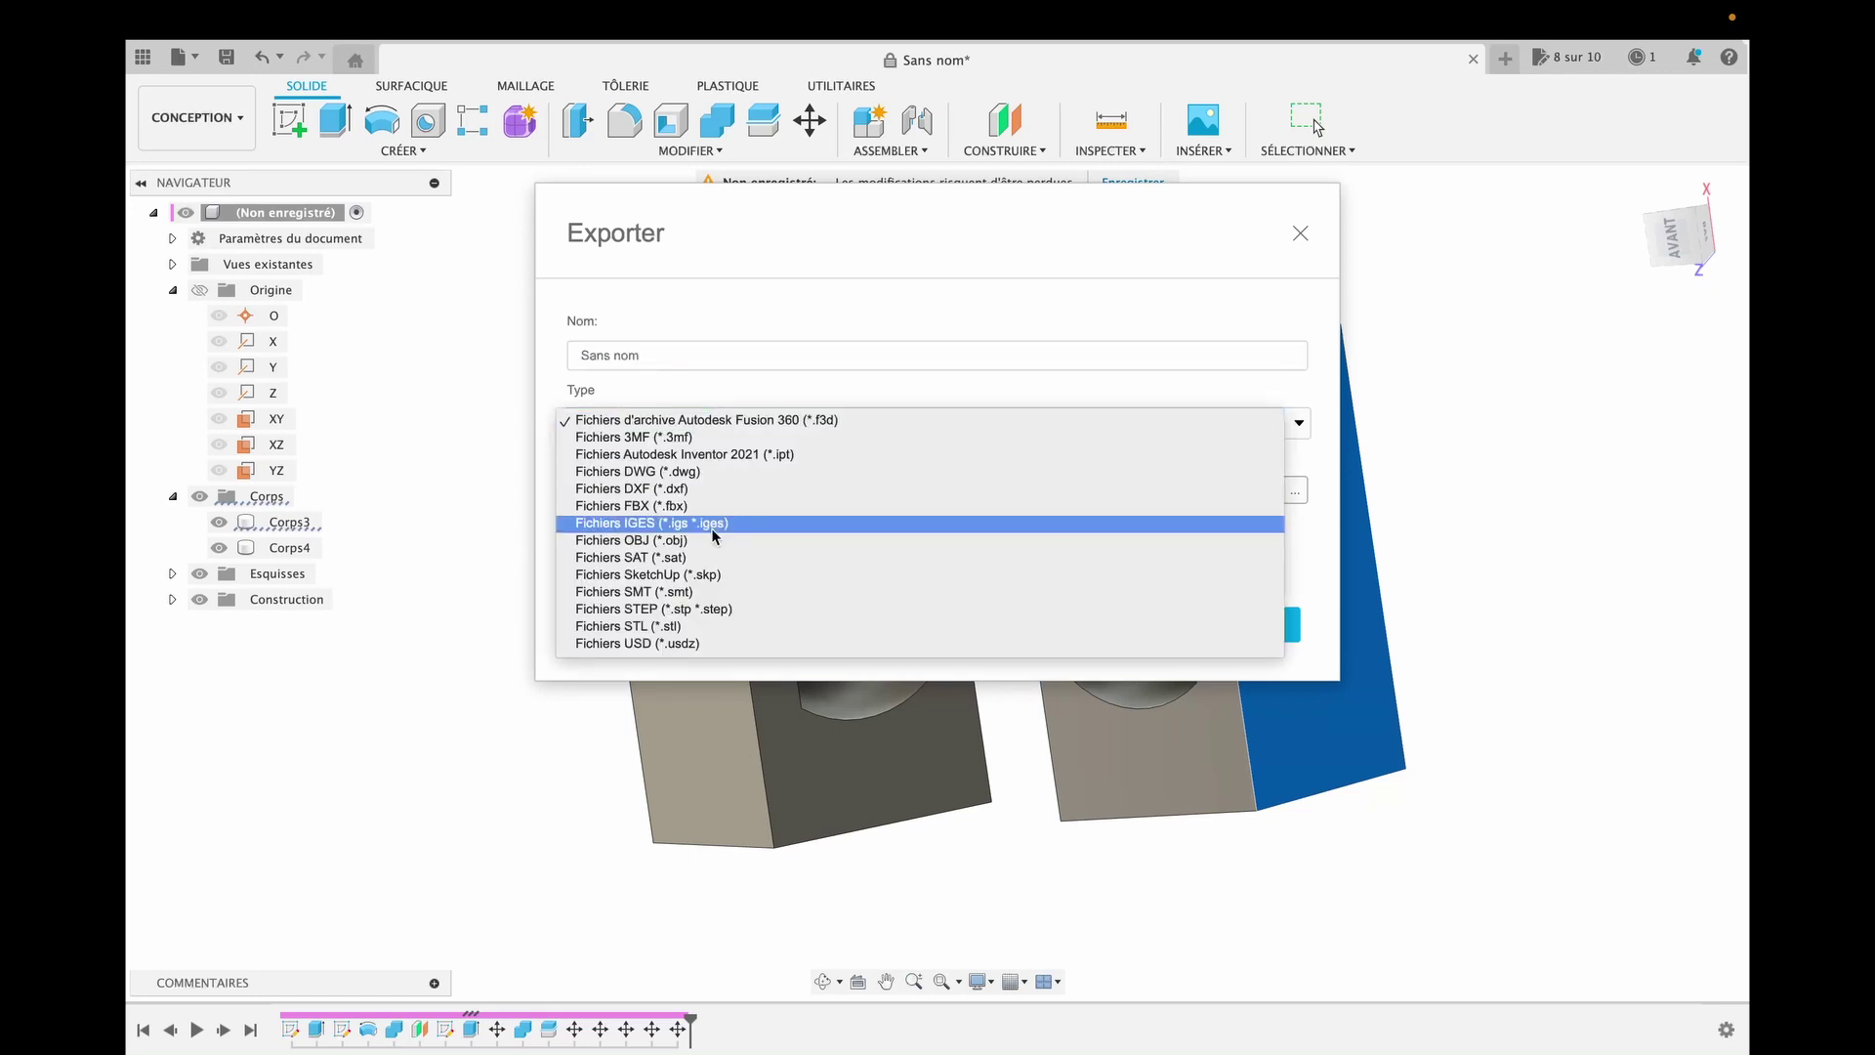
left_click(710, 420)
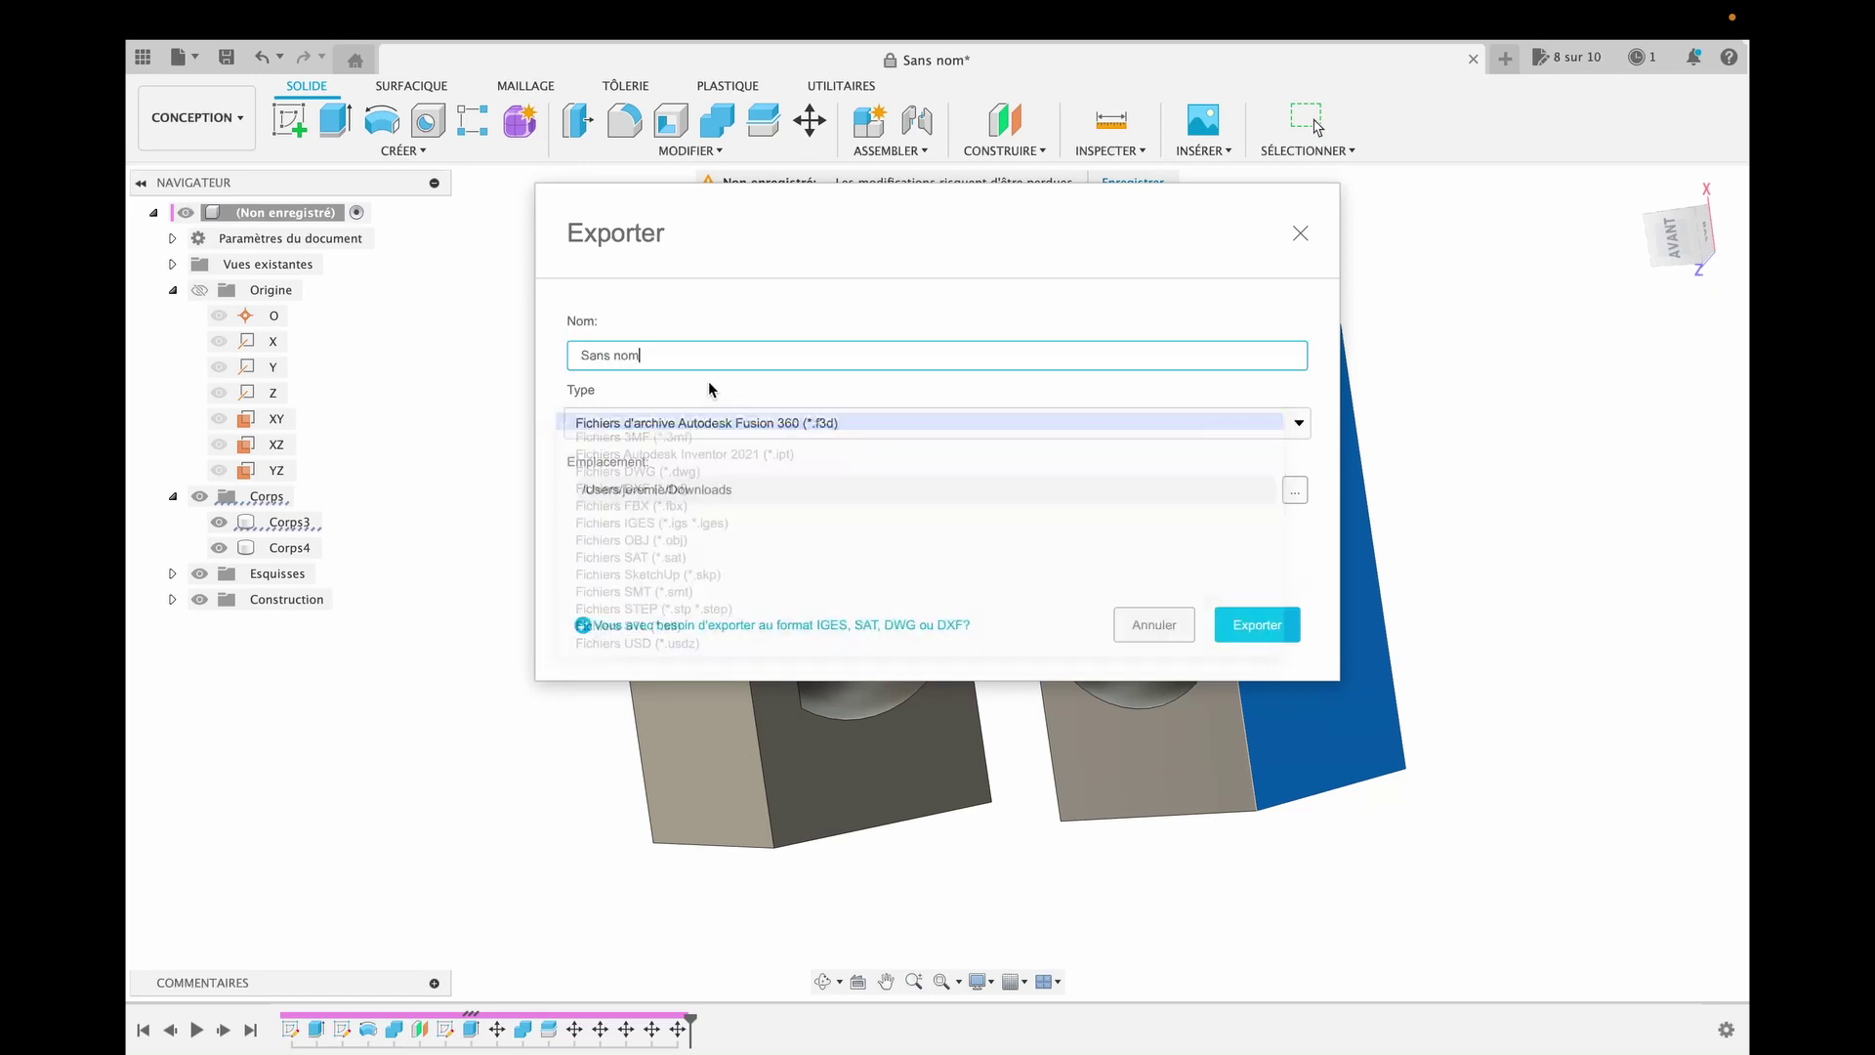
left_click(710, 420)
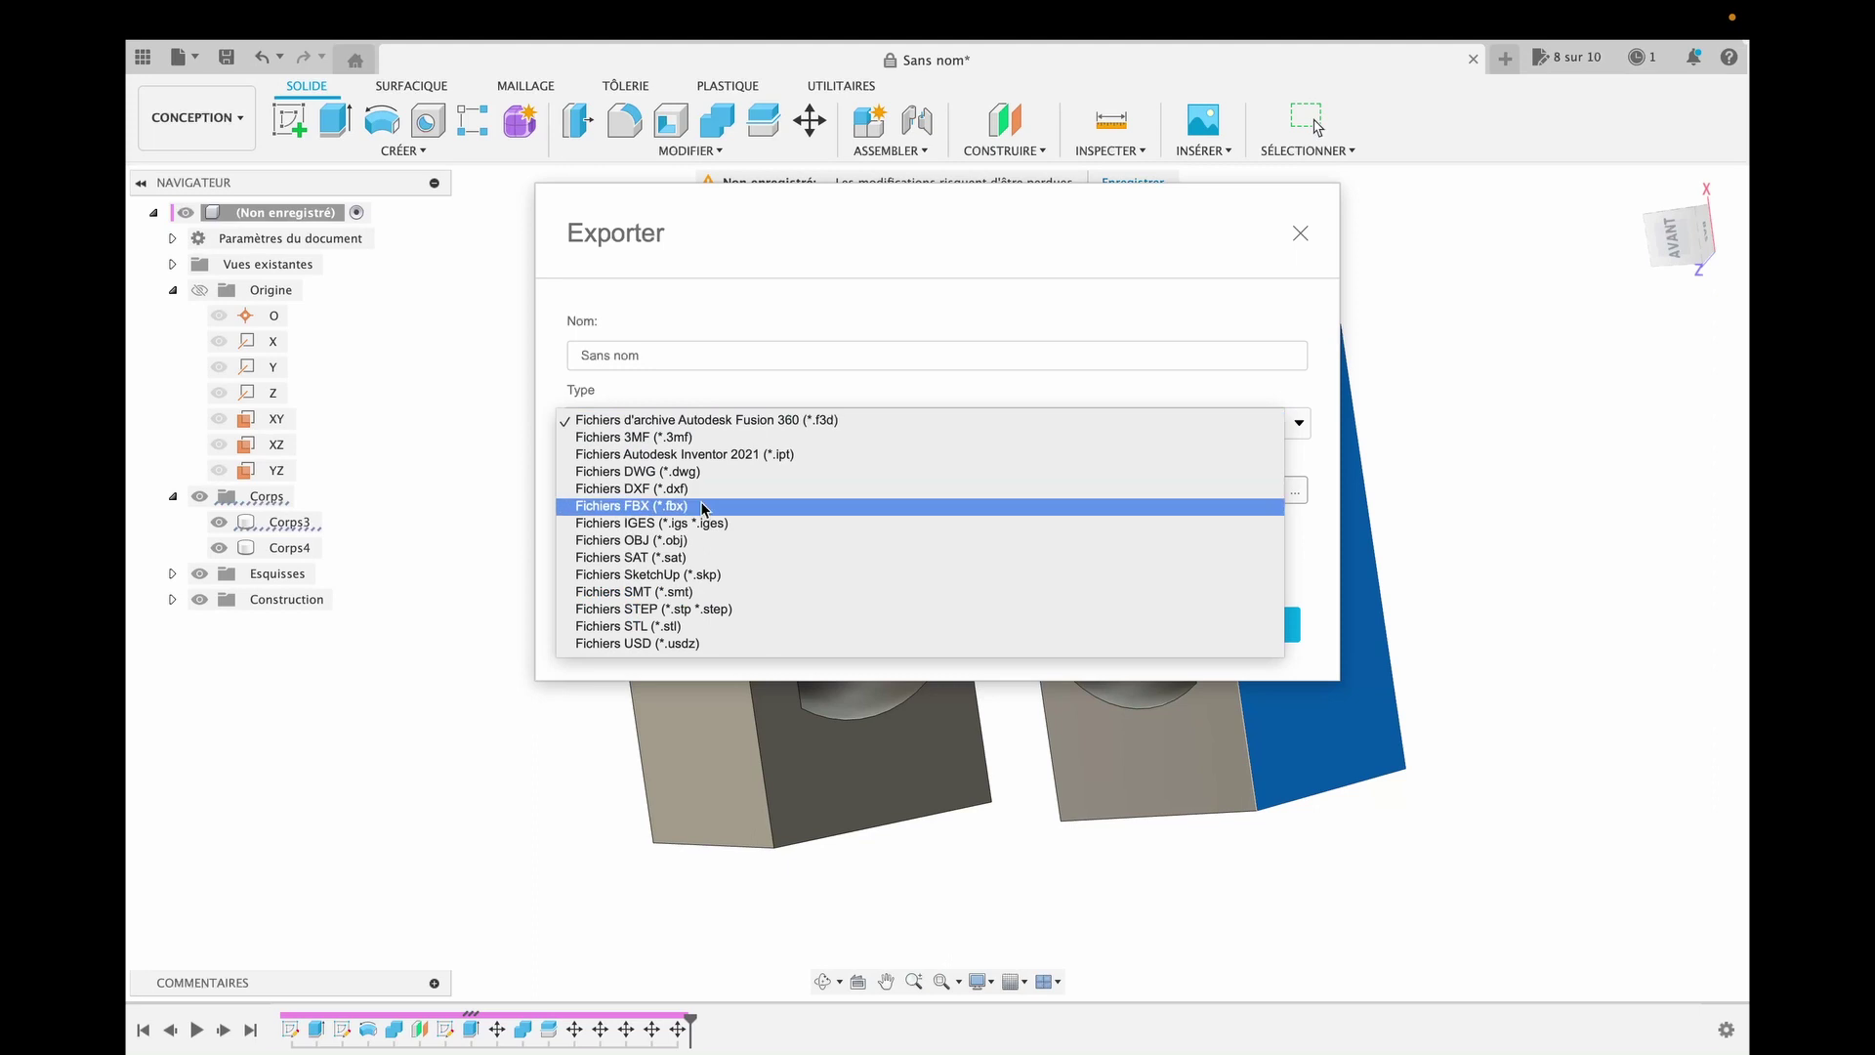
left_click(742, 389)
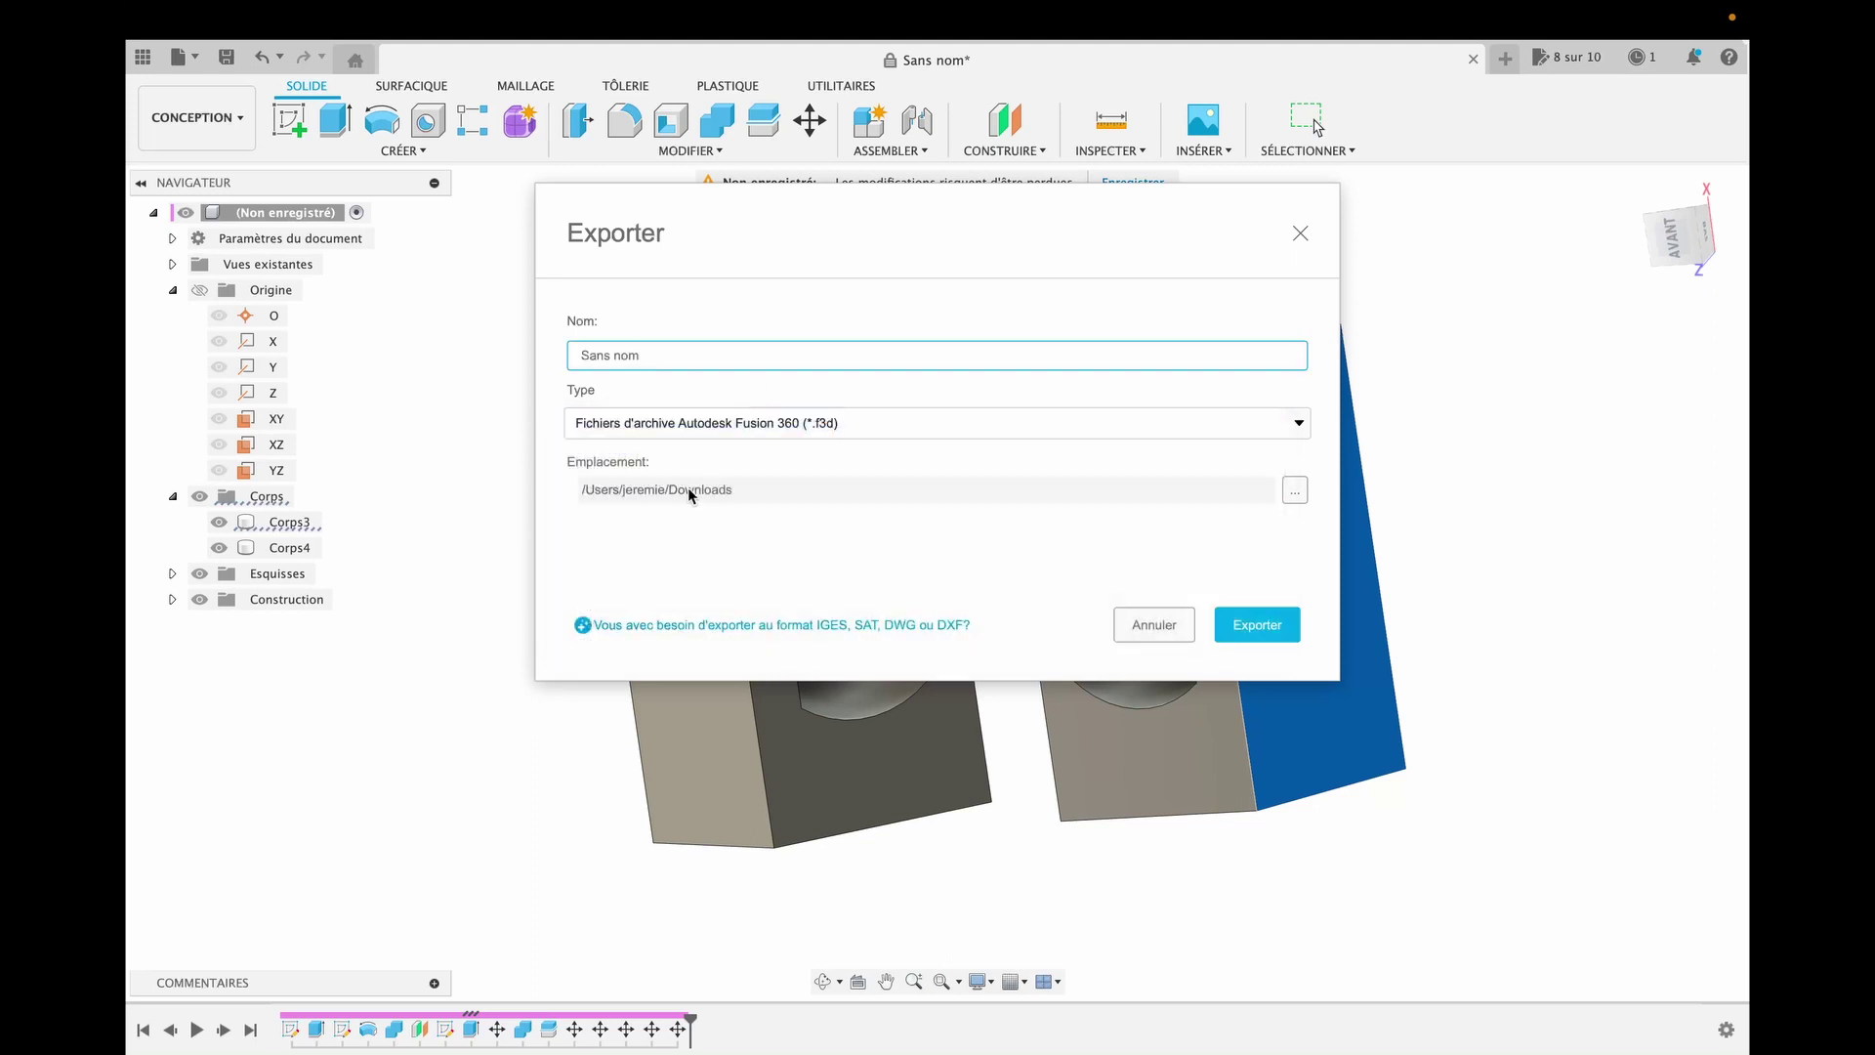
Step: Export the design as M1.f3d into the Desktop fusion360 folder
left_click(1295, 490)
type("3d")
key("BackSpace")
key("BackSpace")
key("BackSpace")
key("BackSpace")
key("BackSpace")
key("BackSpace")
key("BackSpace")
key("BackSpace")
key("BackSpace")
type("M1")
left_click(835, 422)
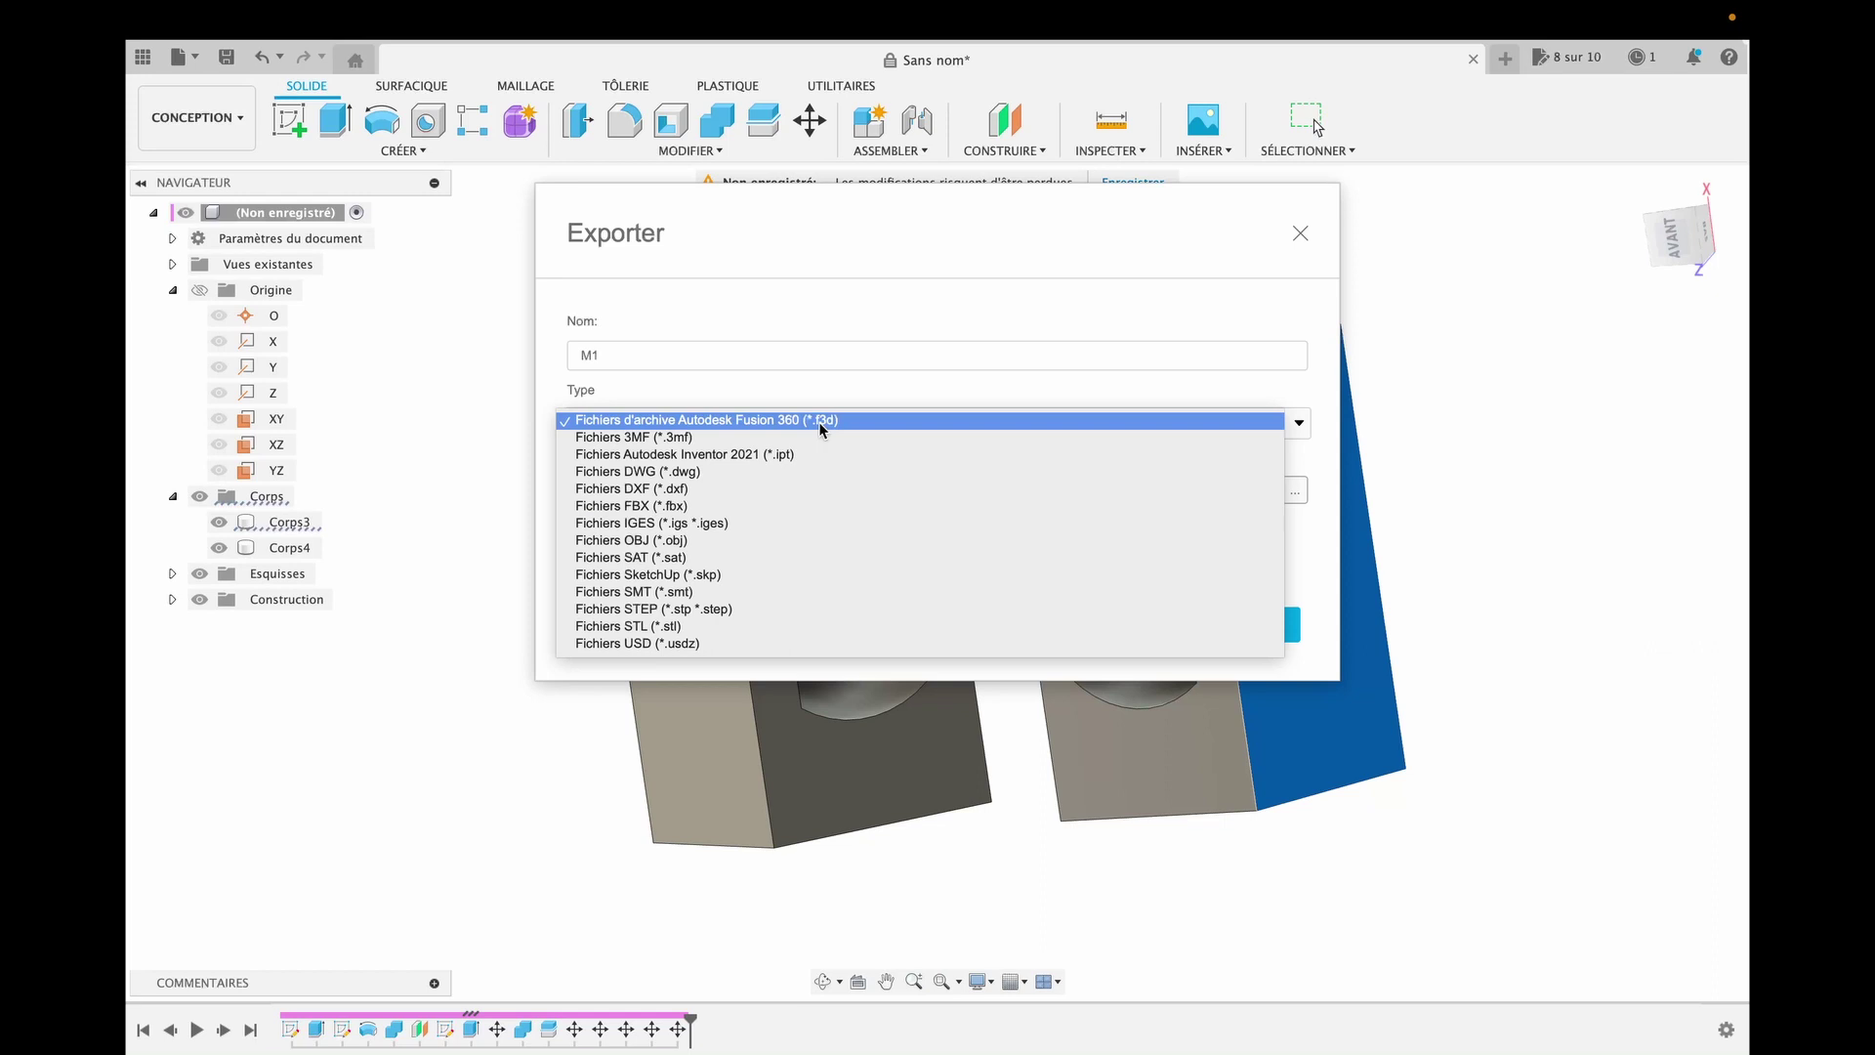
left_click(822, 427)
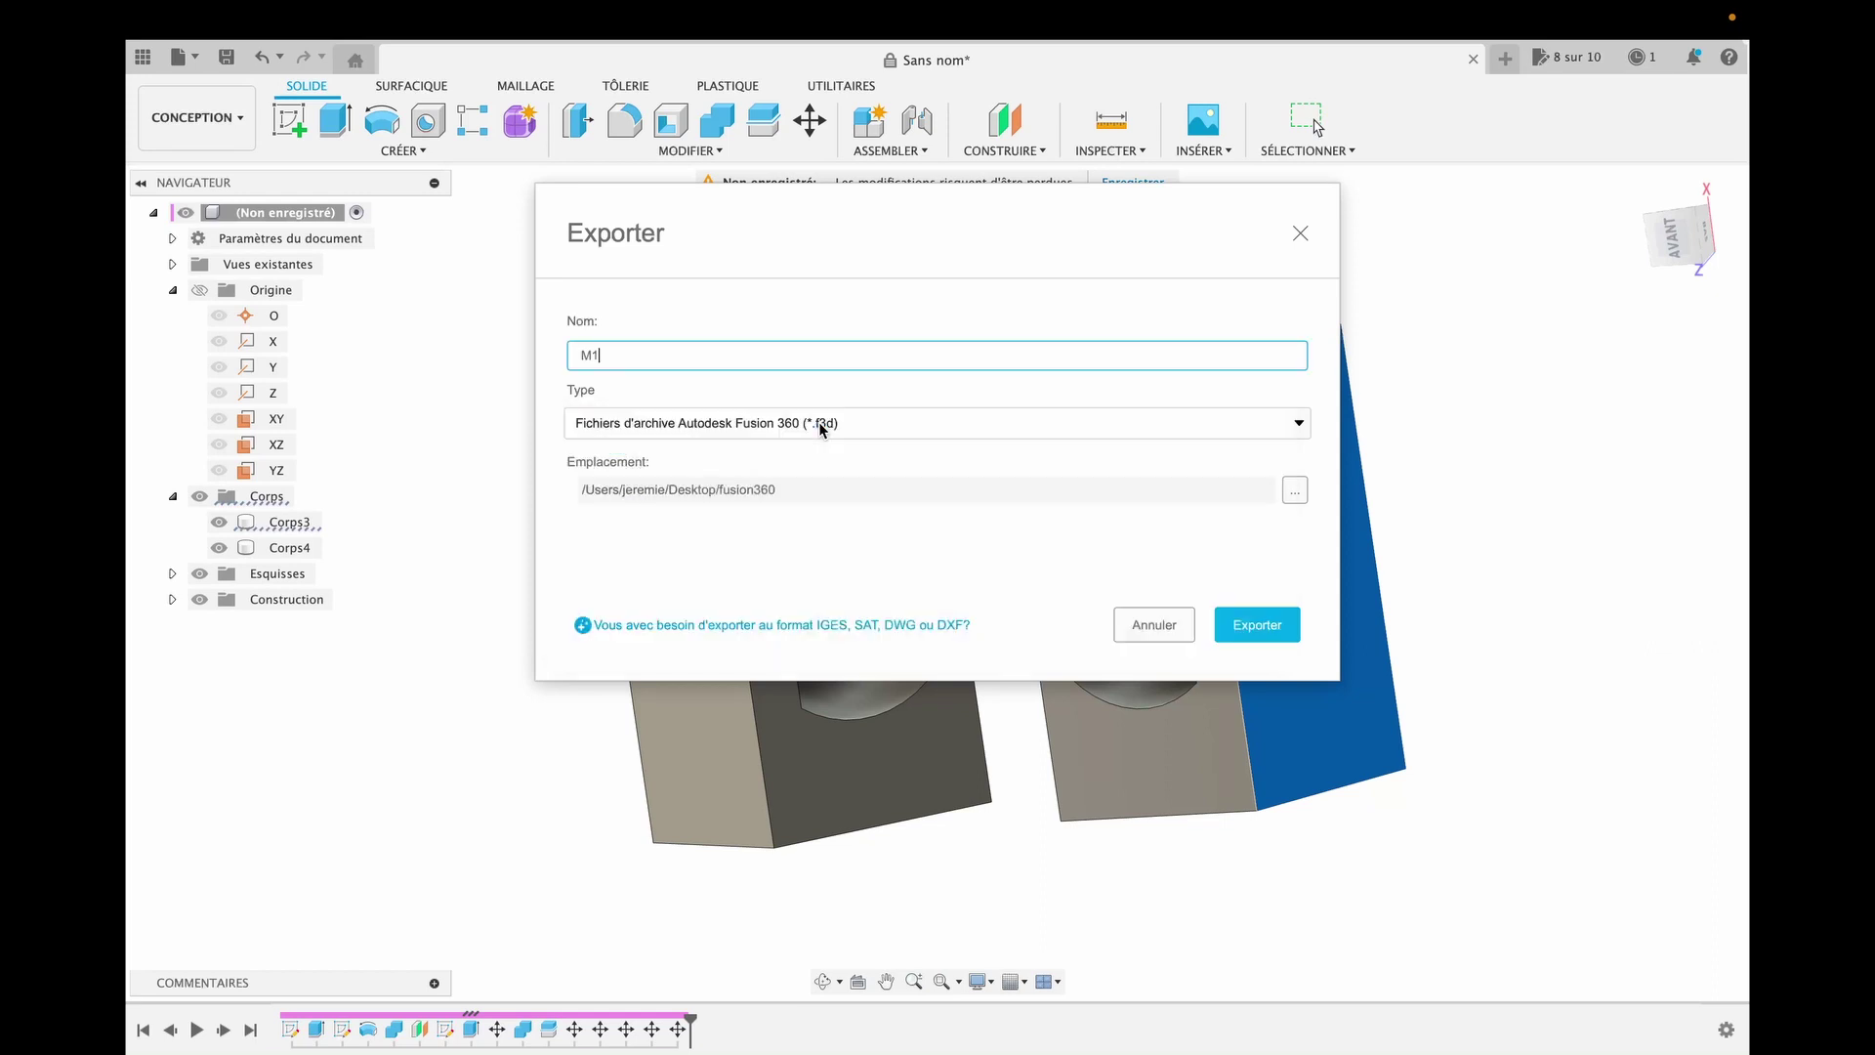
left_click(1234, 625)
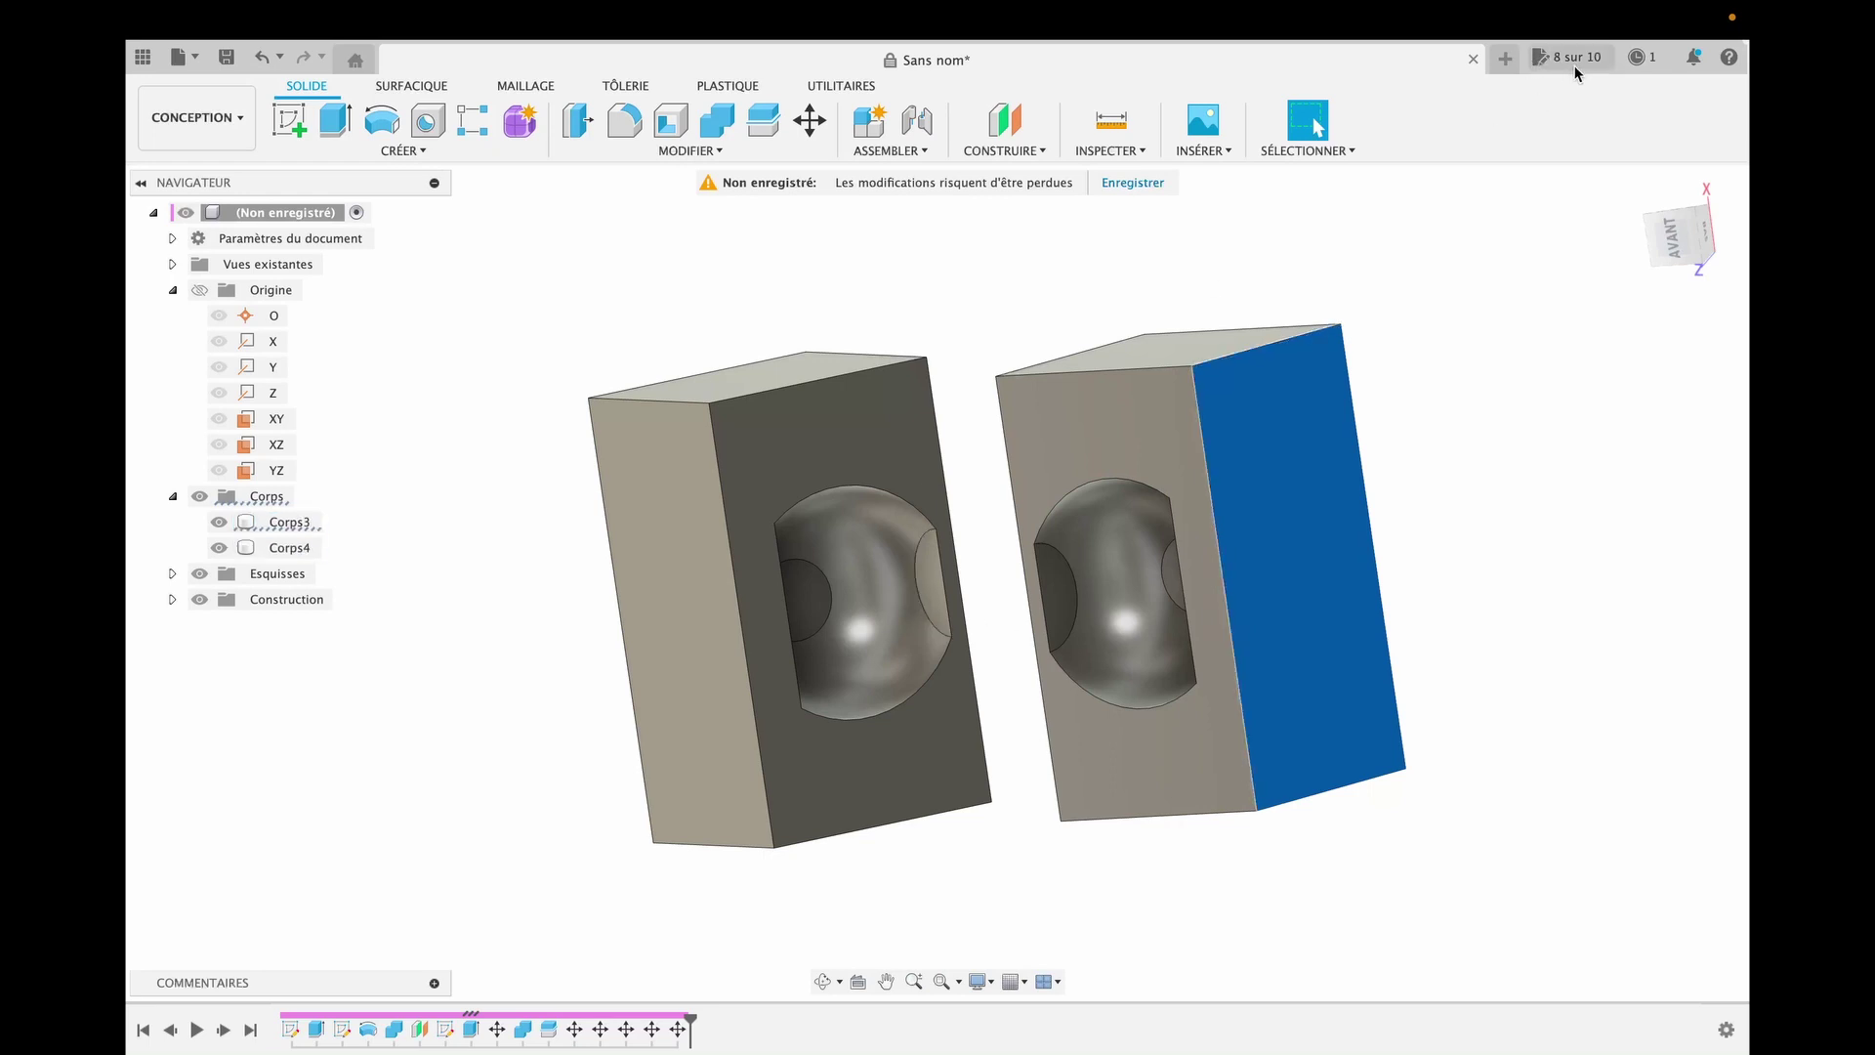
left_click(1623, 60)
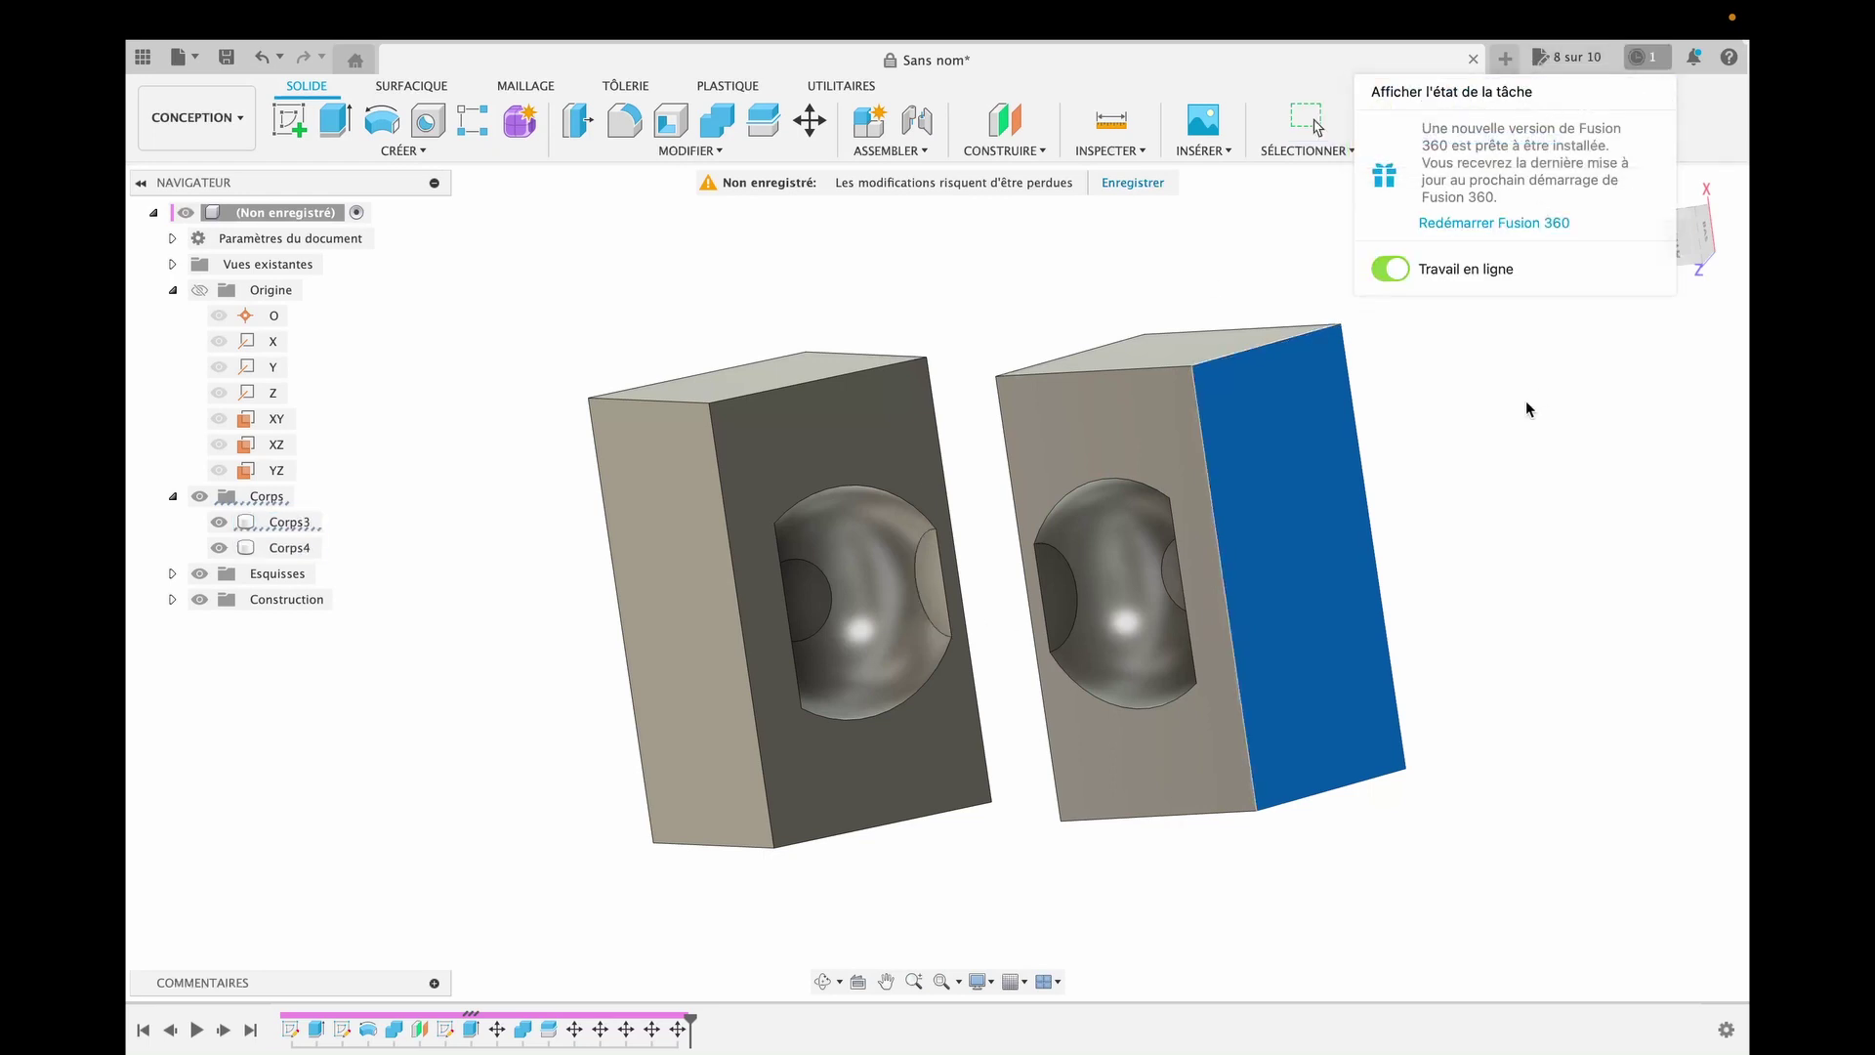
left_click(1525, 400)
left_click(1634, 57)
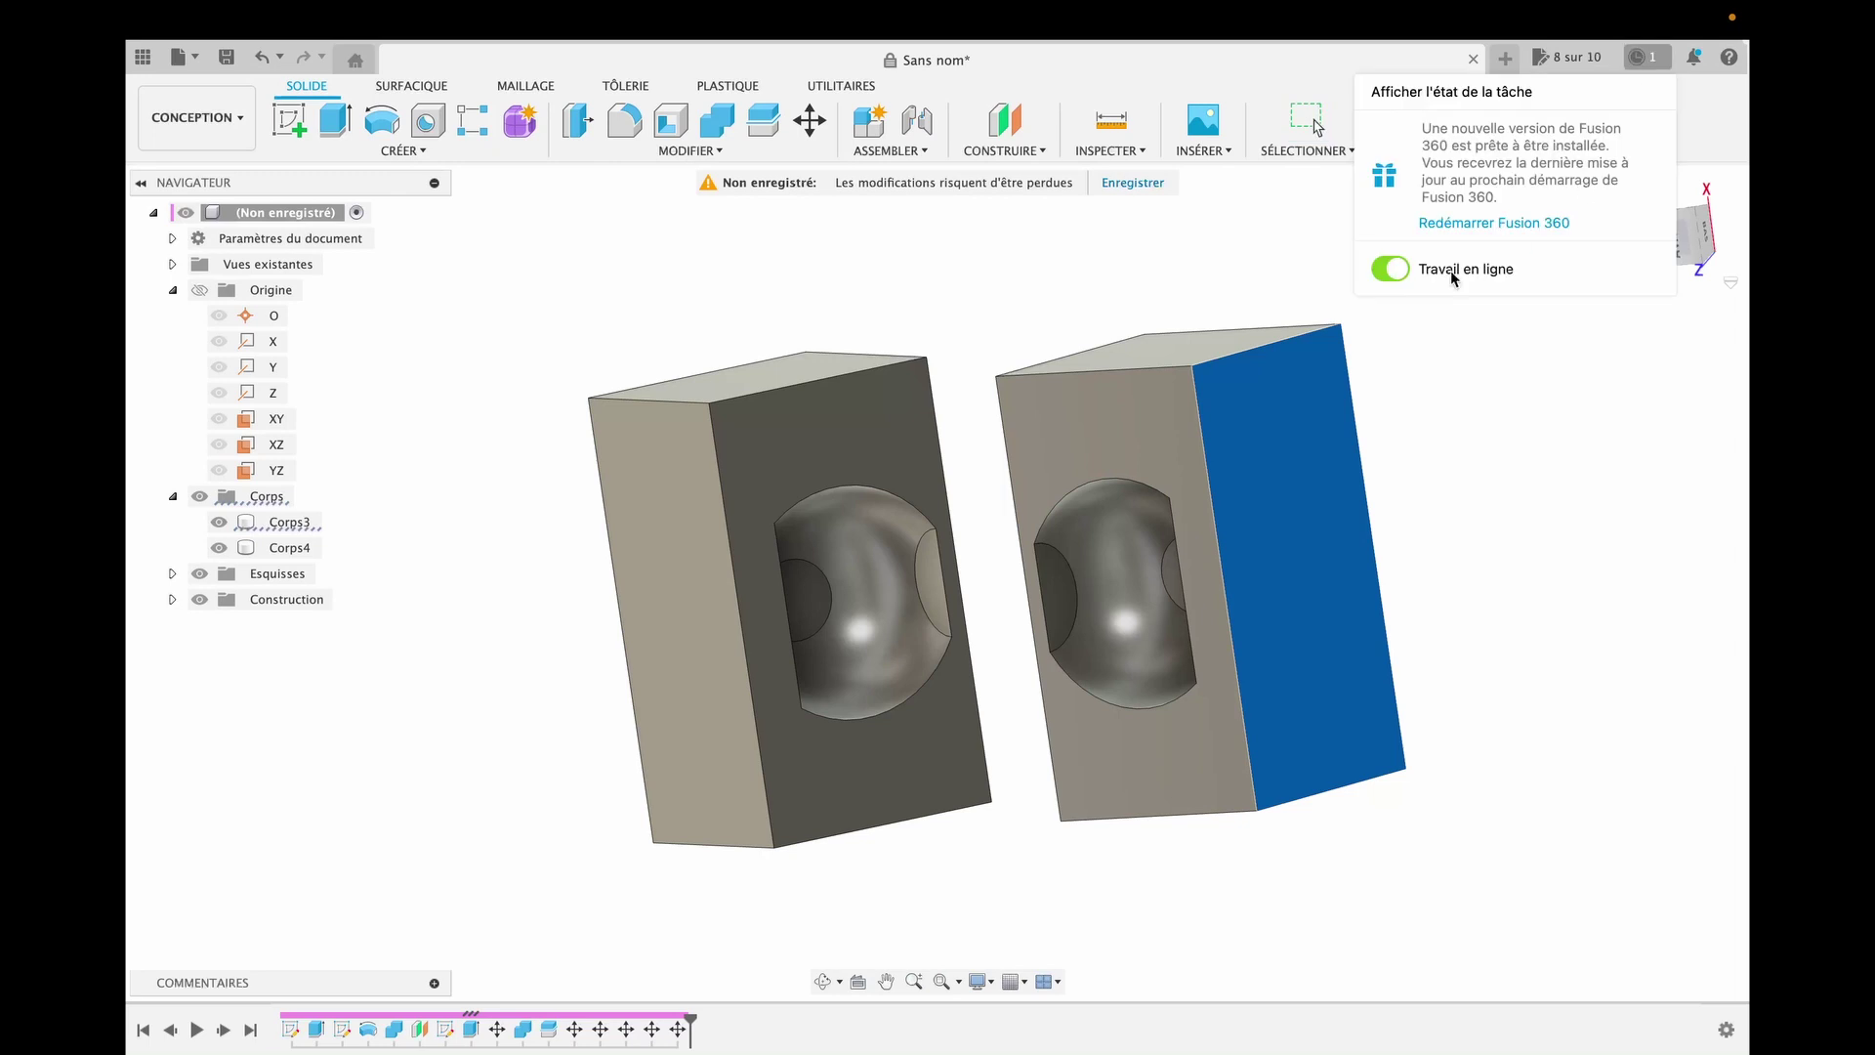
left_click(1467, 89)
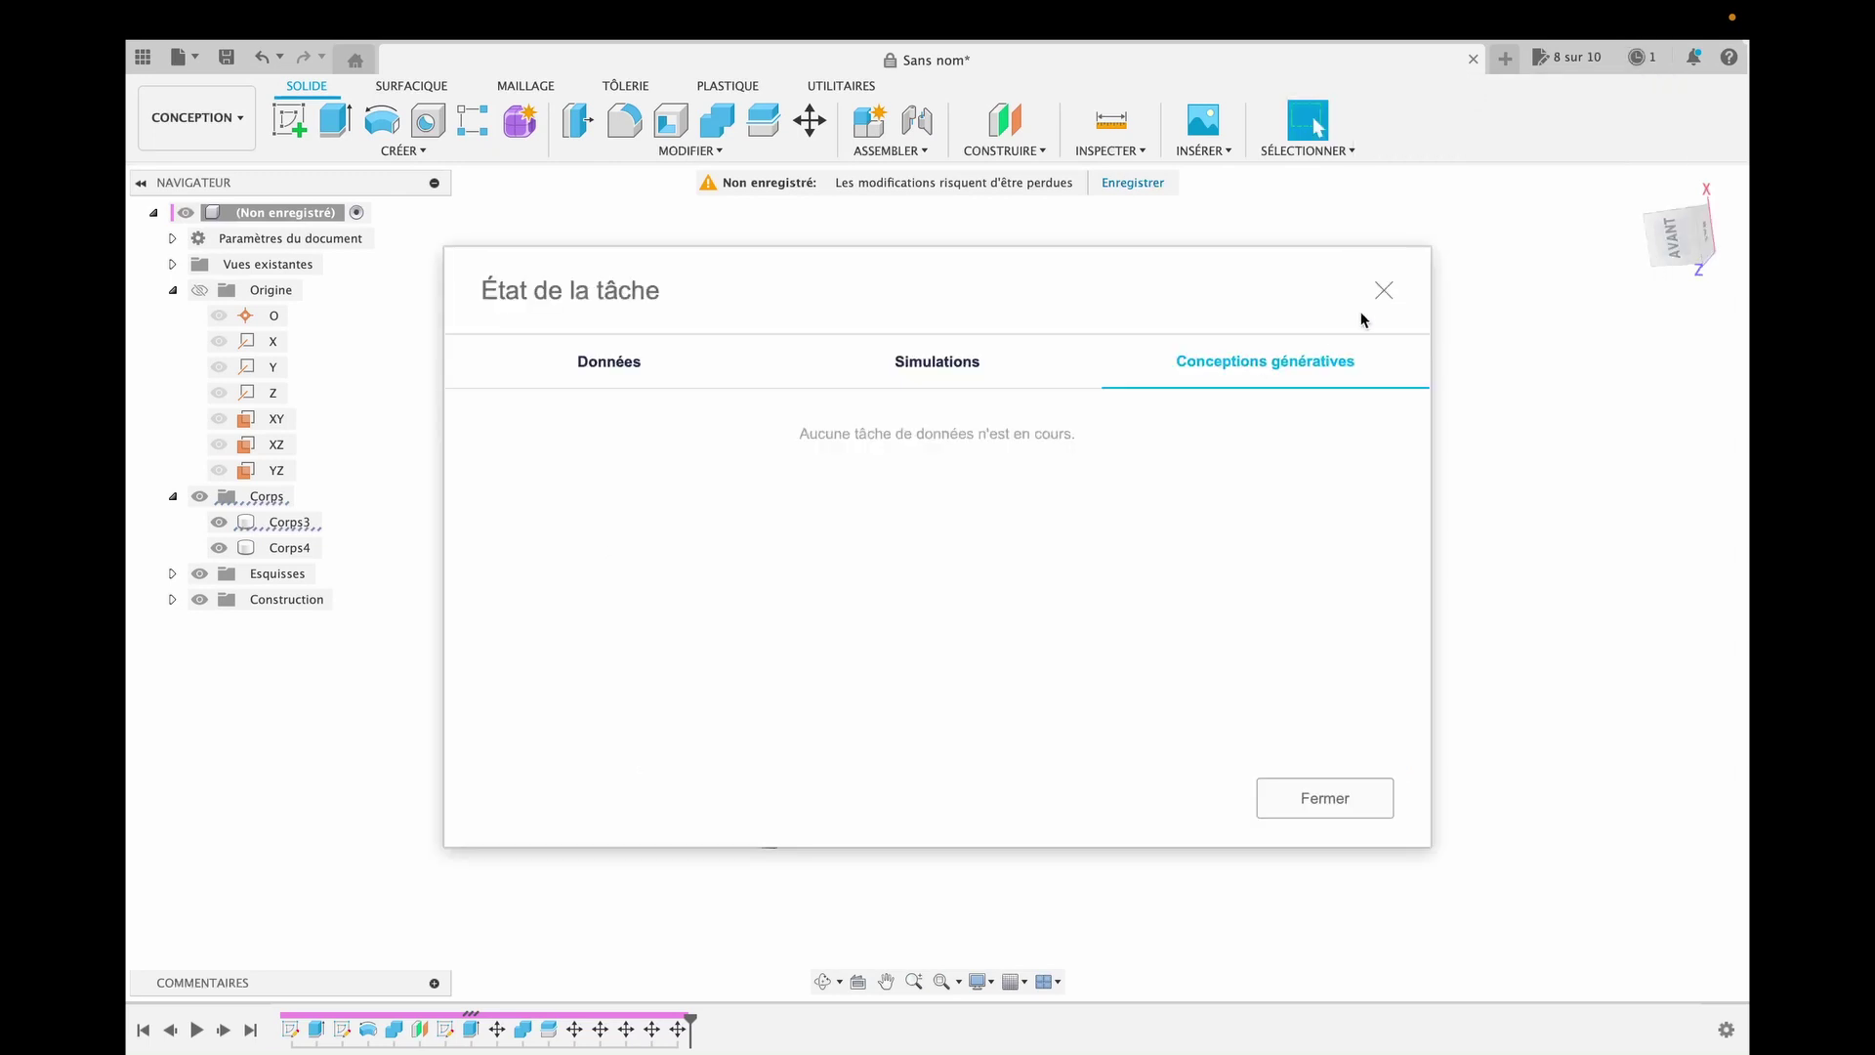
left_click(955, 379)
left_click(651, 363)
left_click(1384, 290)
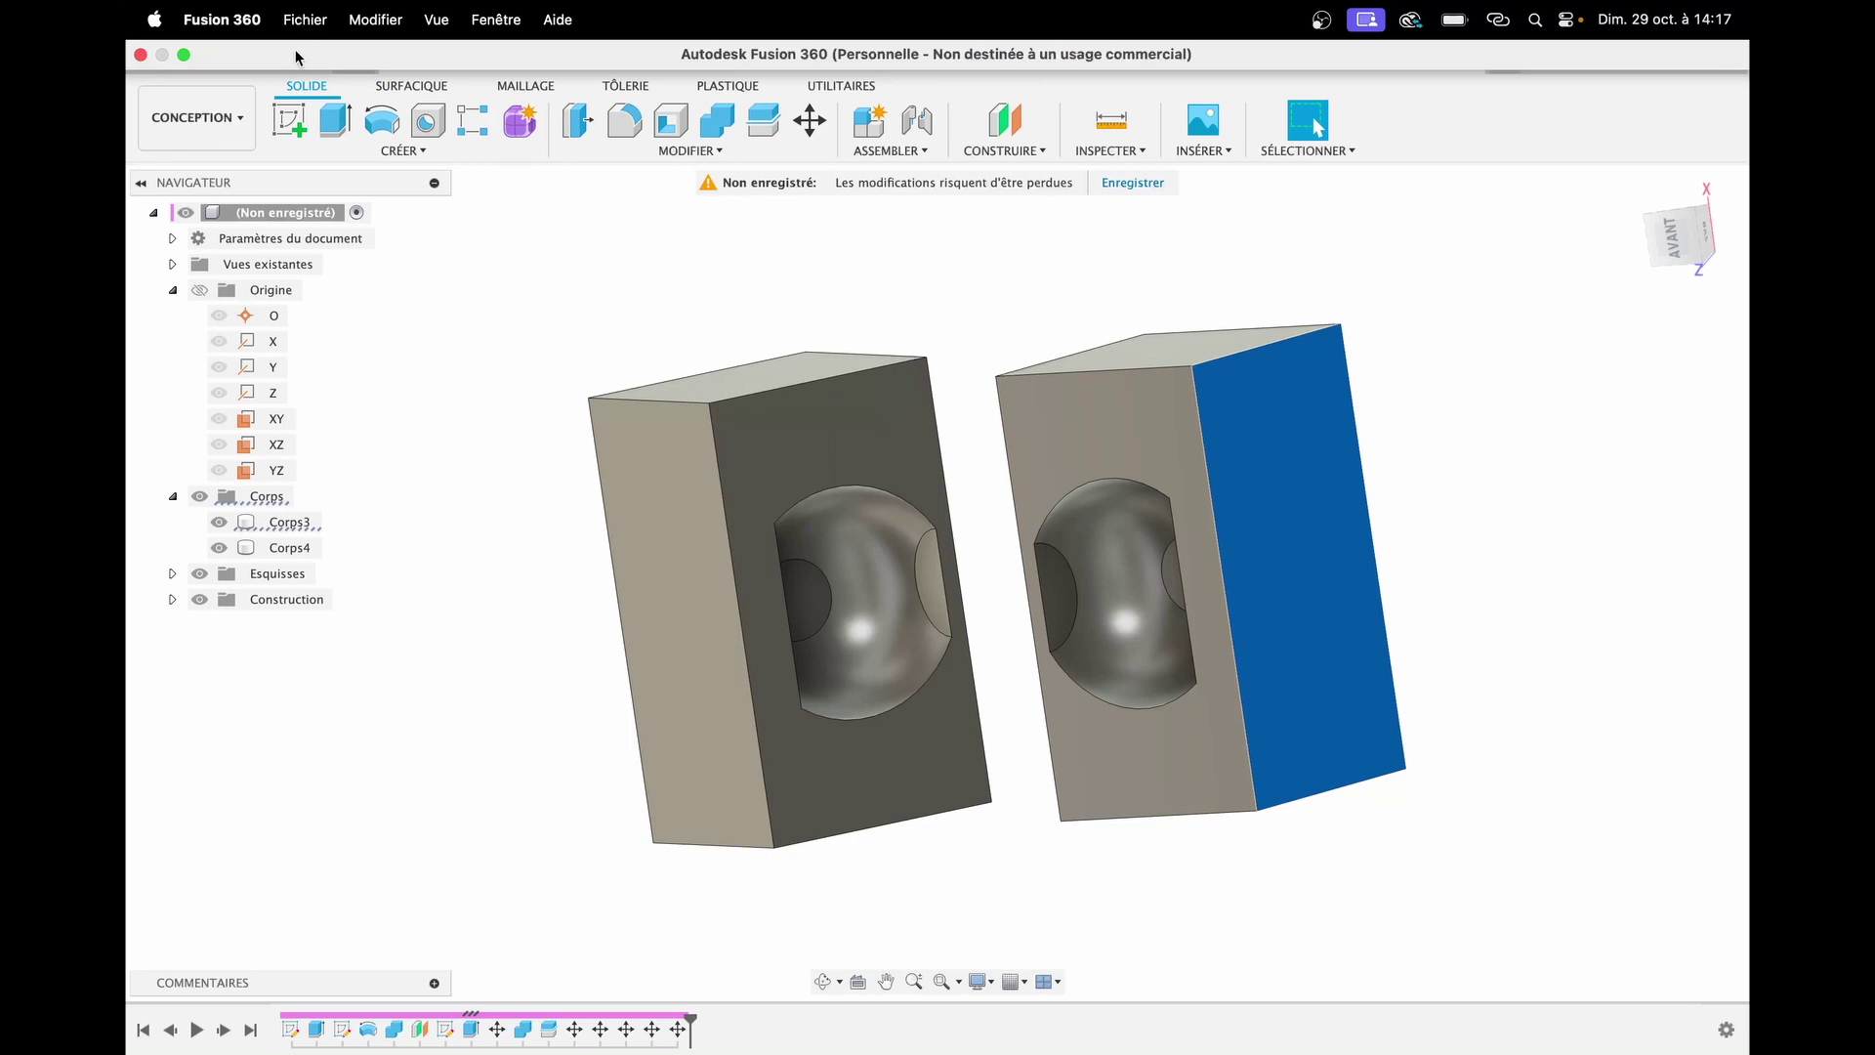
Step: Export the design as a STEP file (*.stp *.step) to the fusion360 folder
left_click(303, 20)
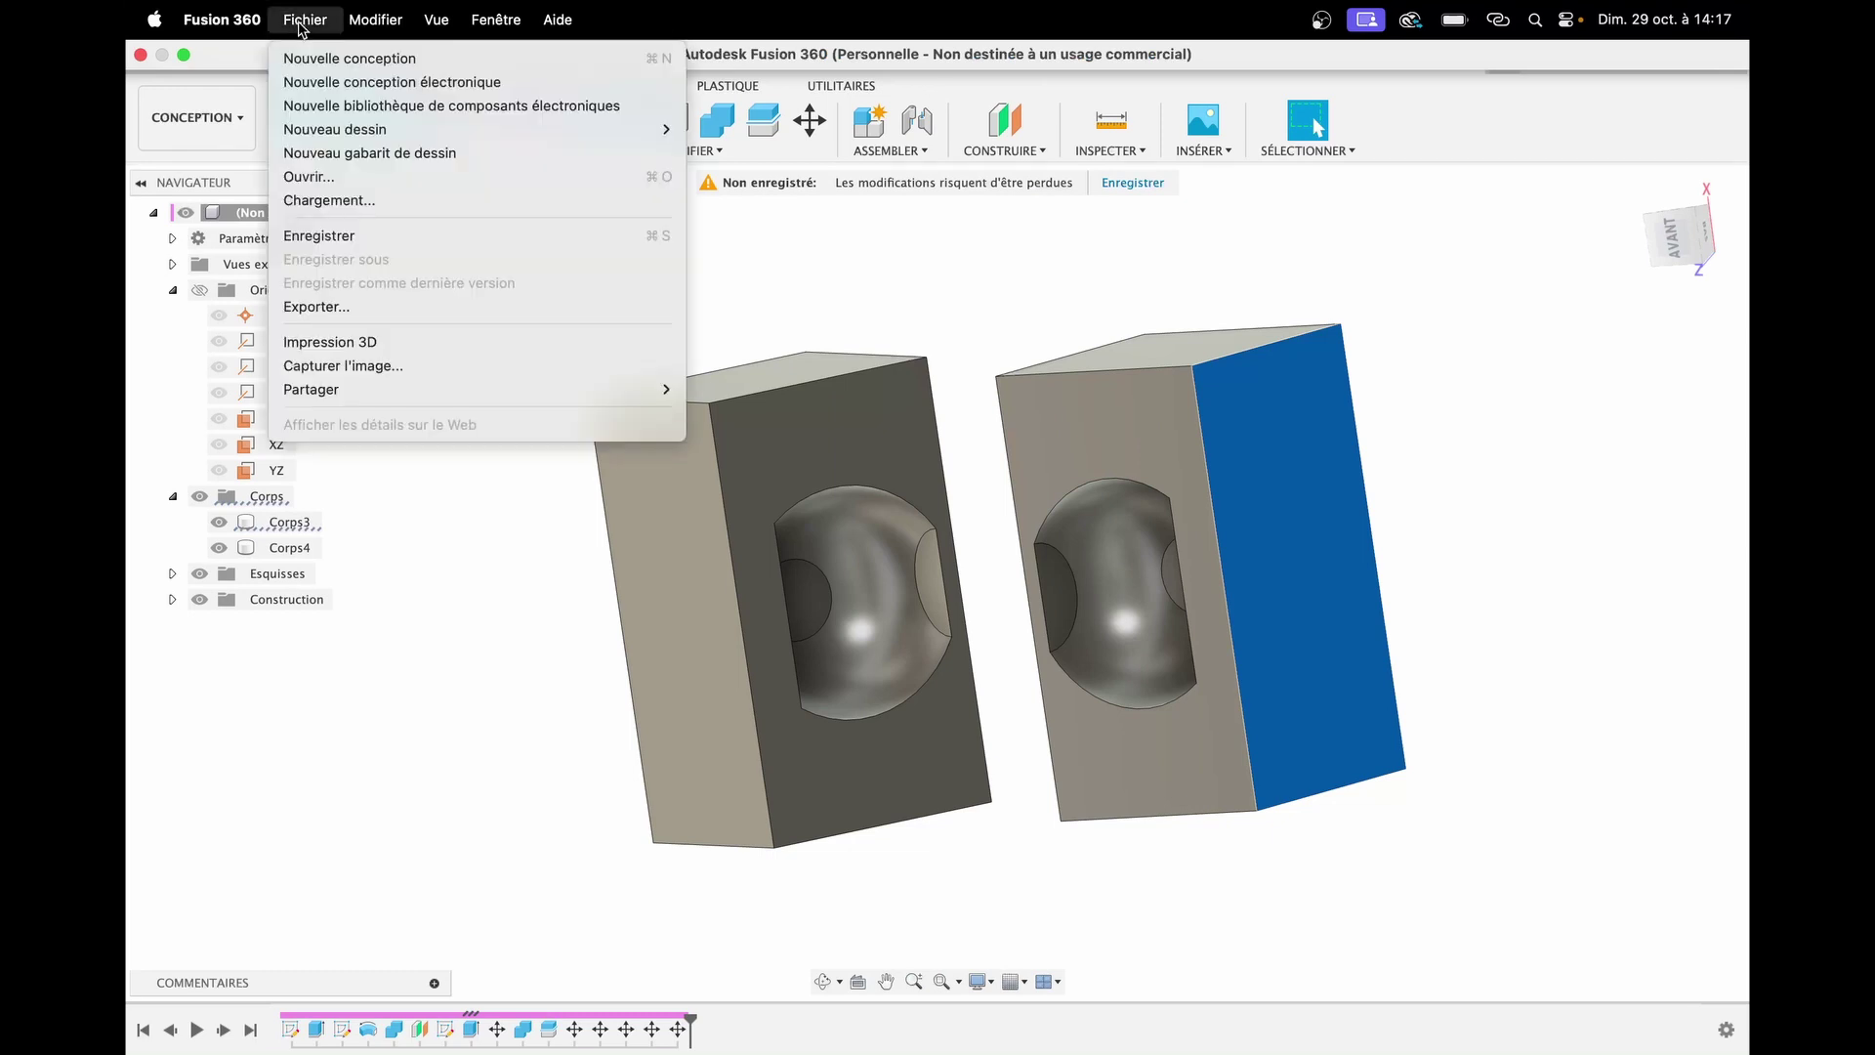
left_click(328, 307)
left_click(900, 420)
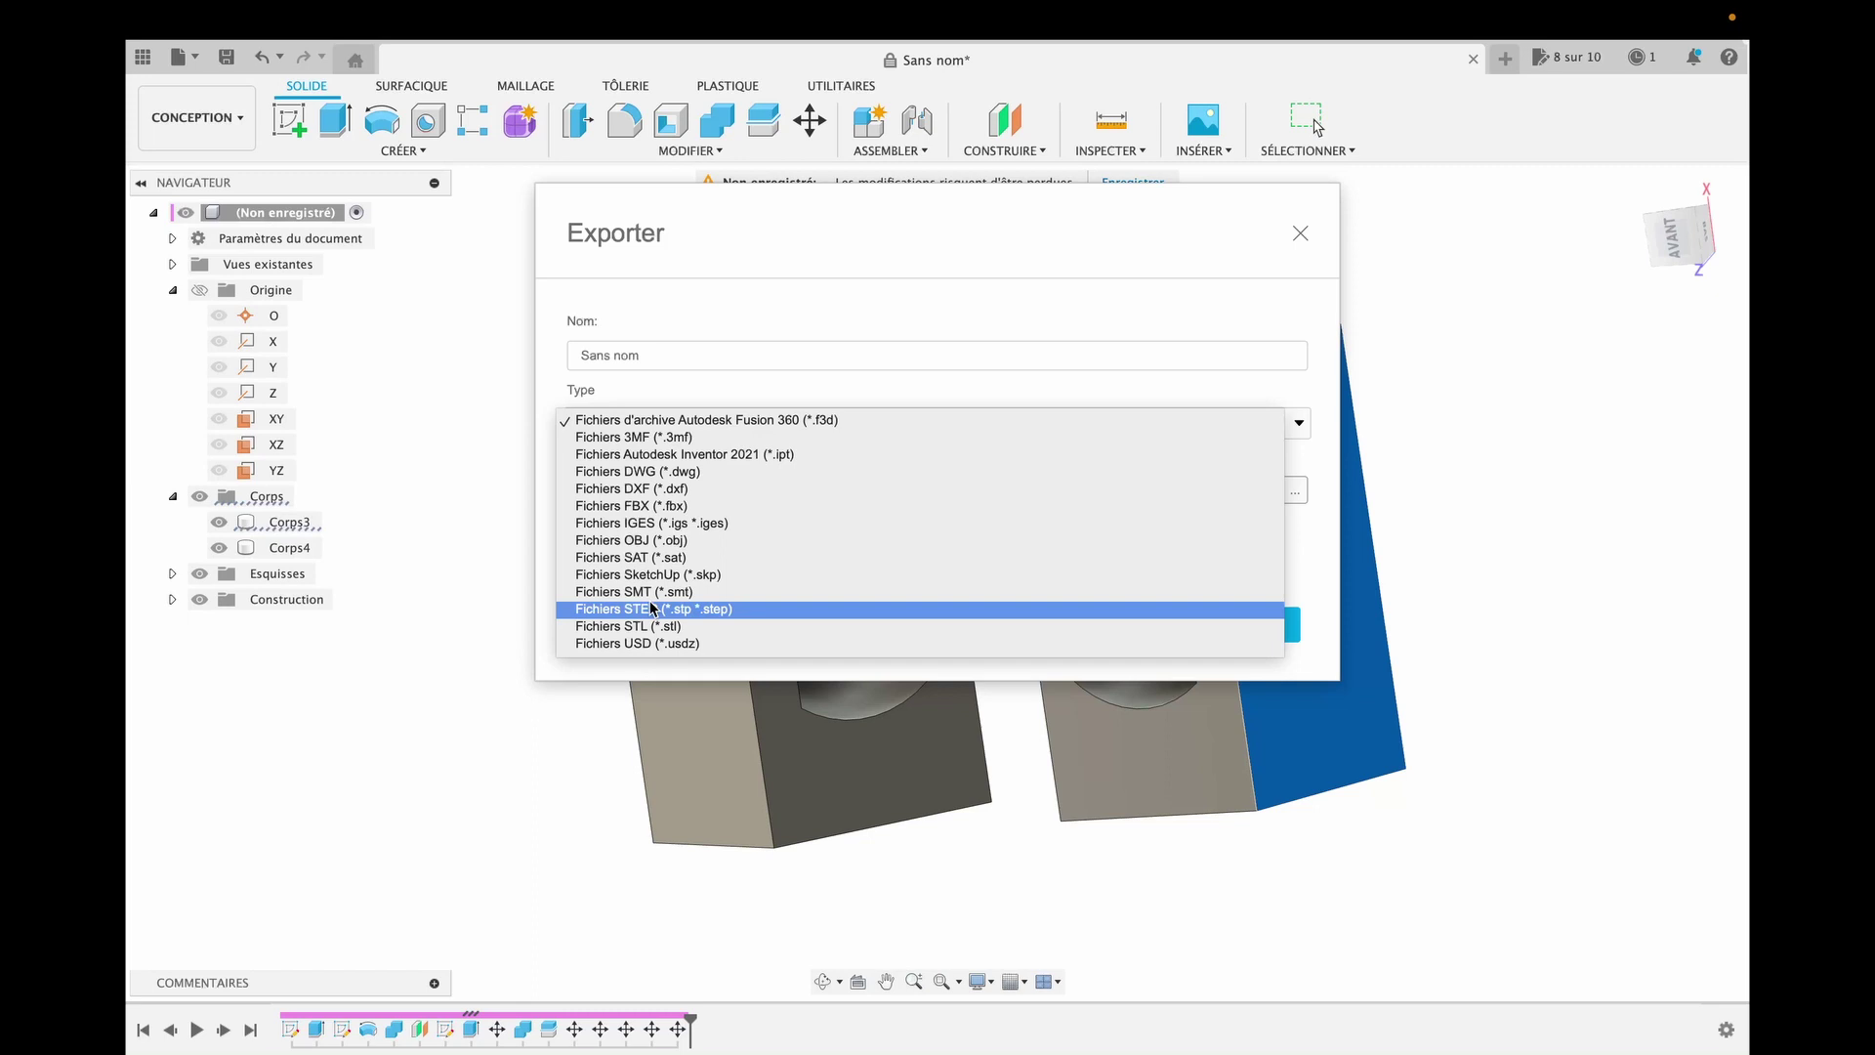
left_click(652, 608)
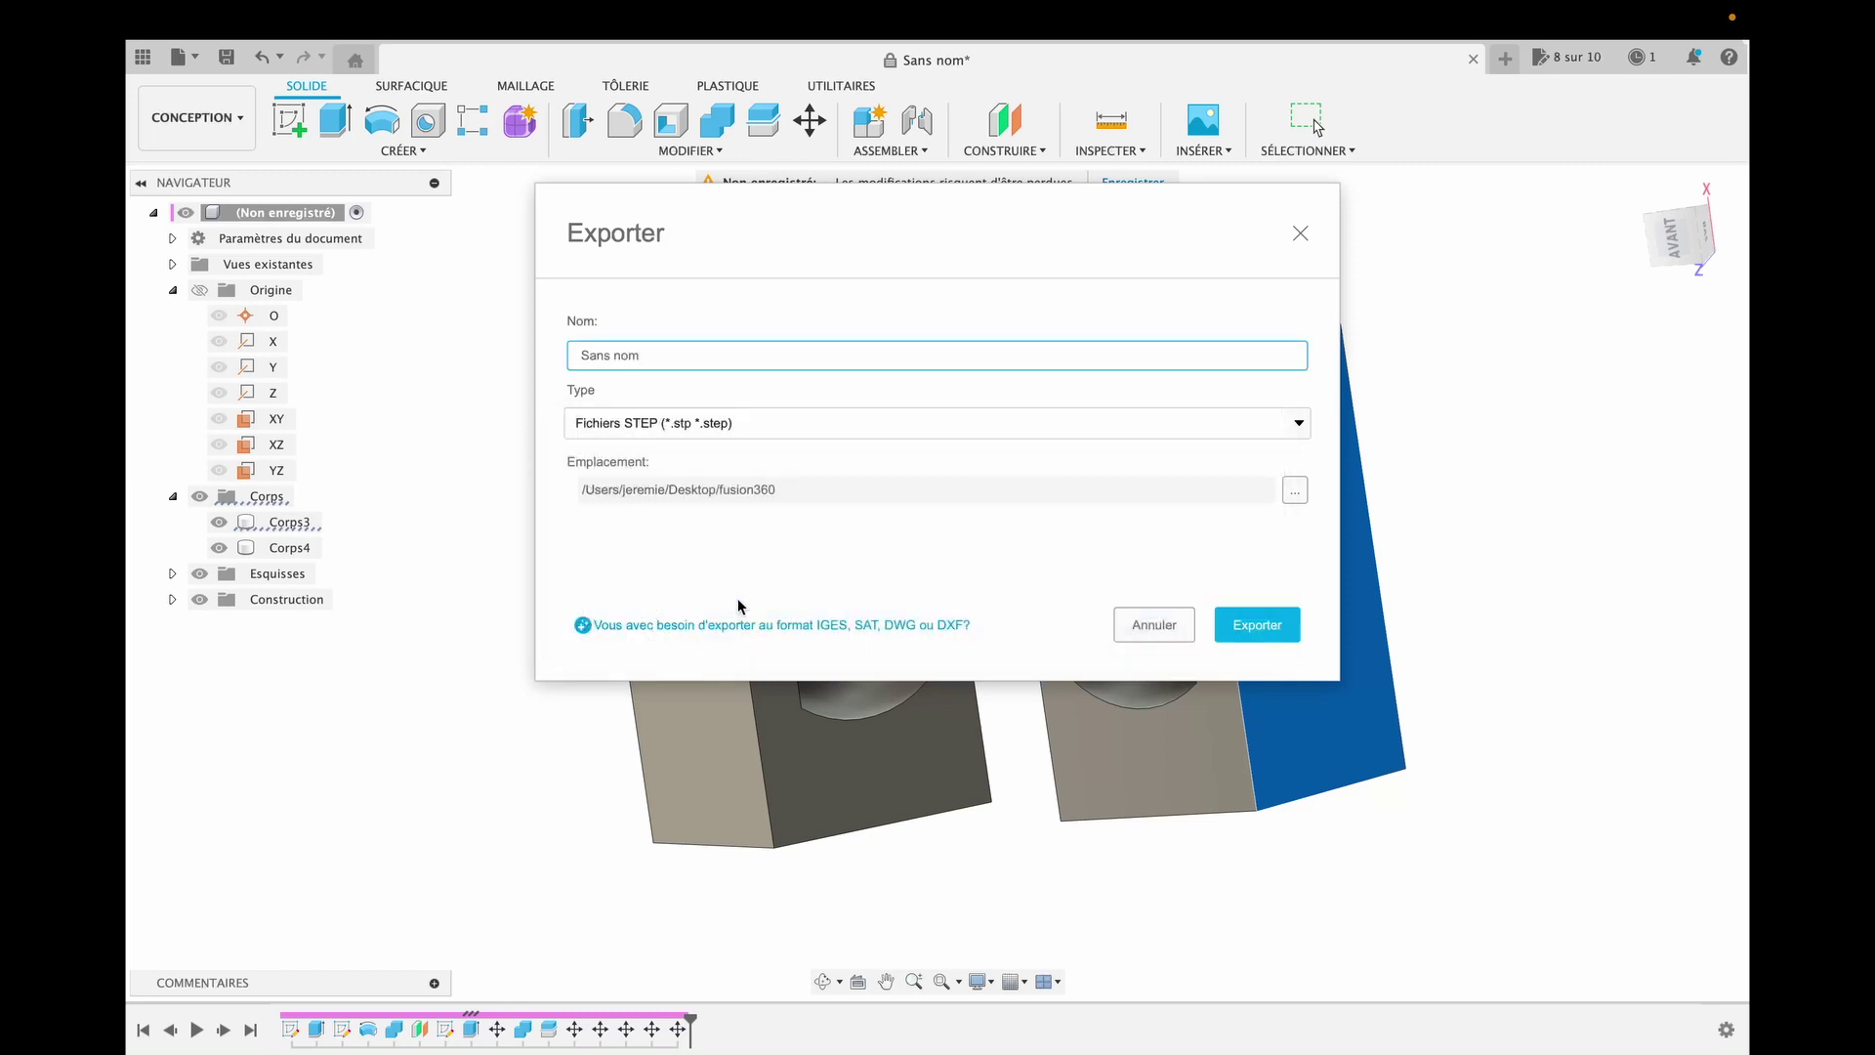
left_click(1272, 628)
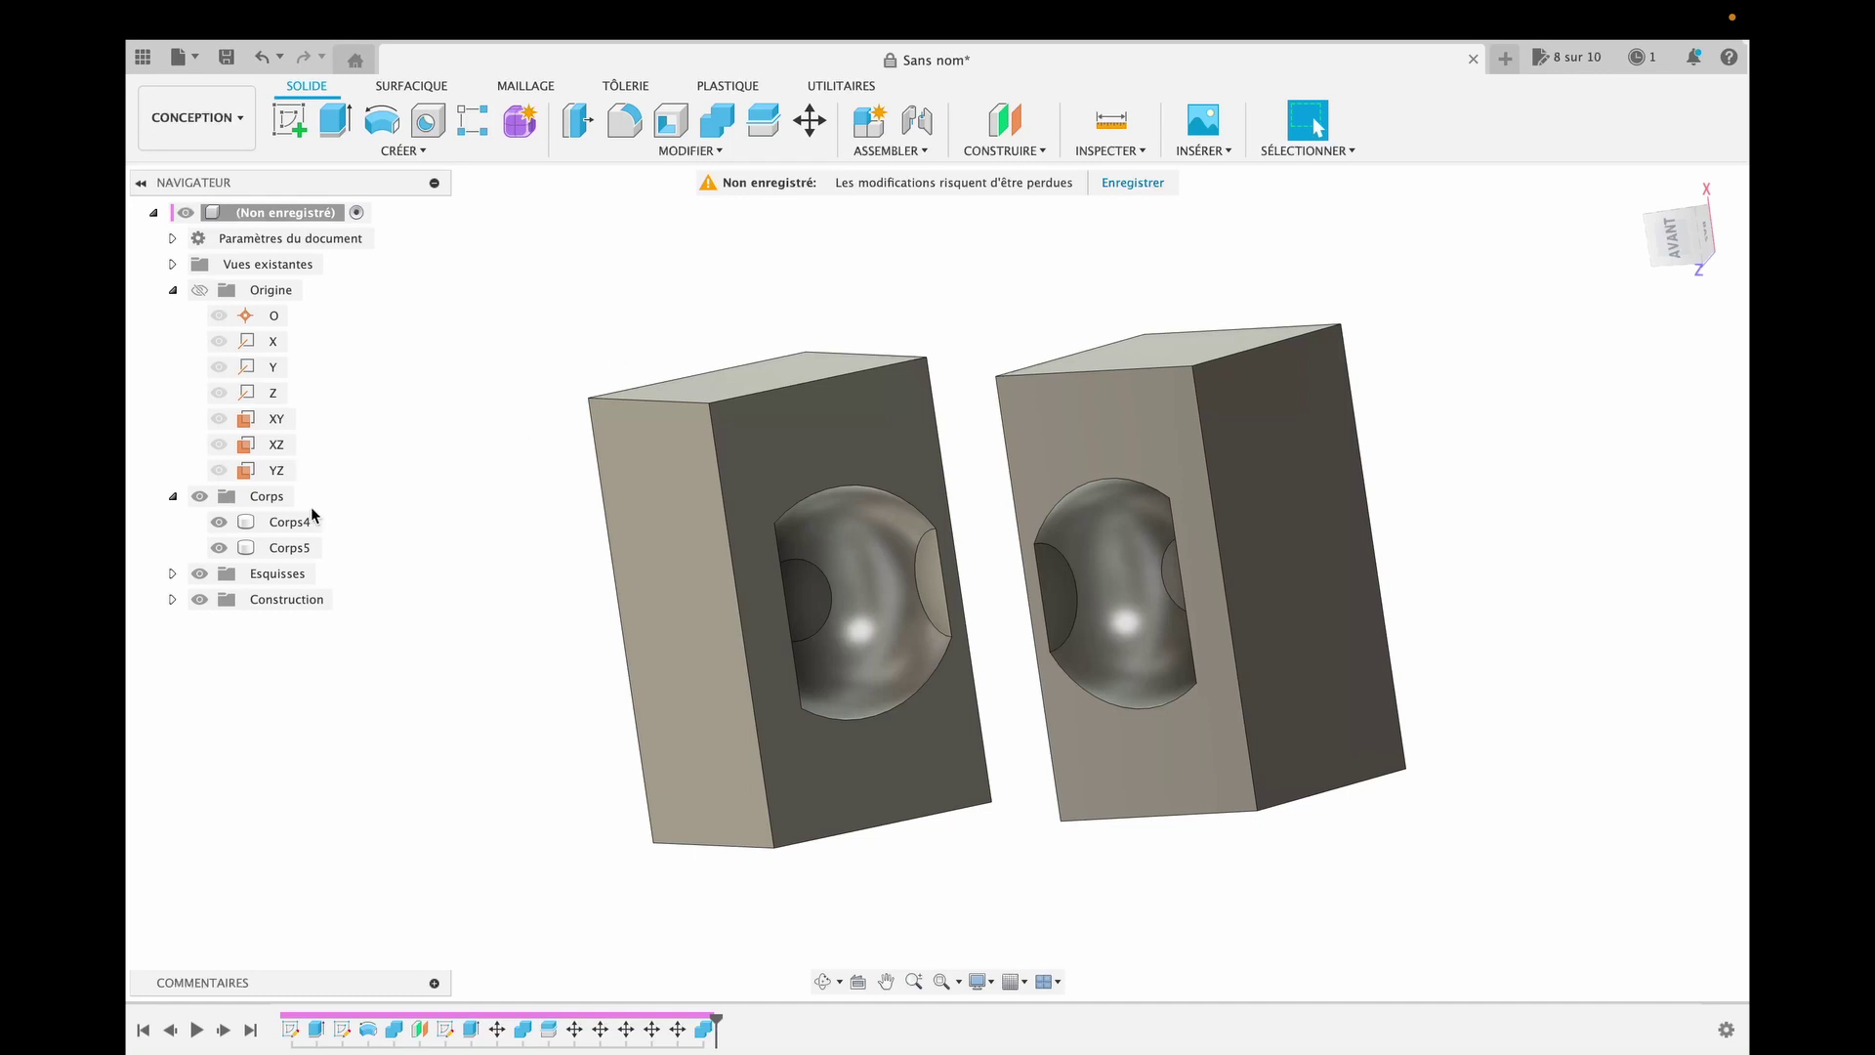
Step: Set up saving body Corps4 as a 3MF mesh with Moyen refinement
right_click(297, 529)
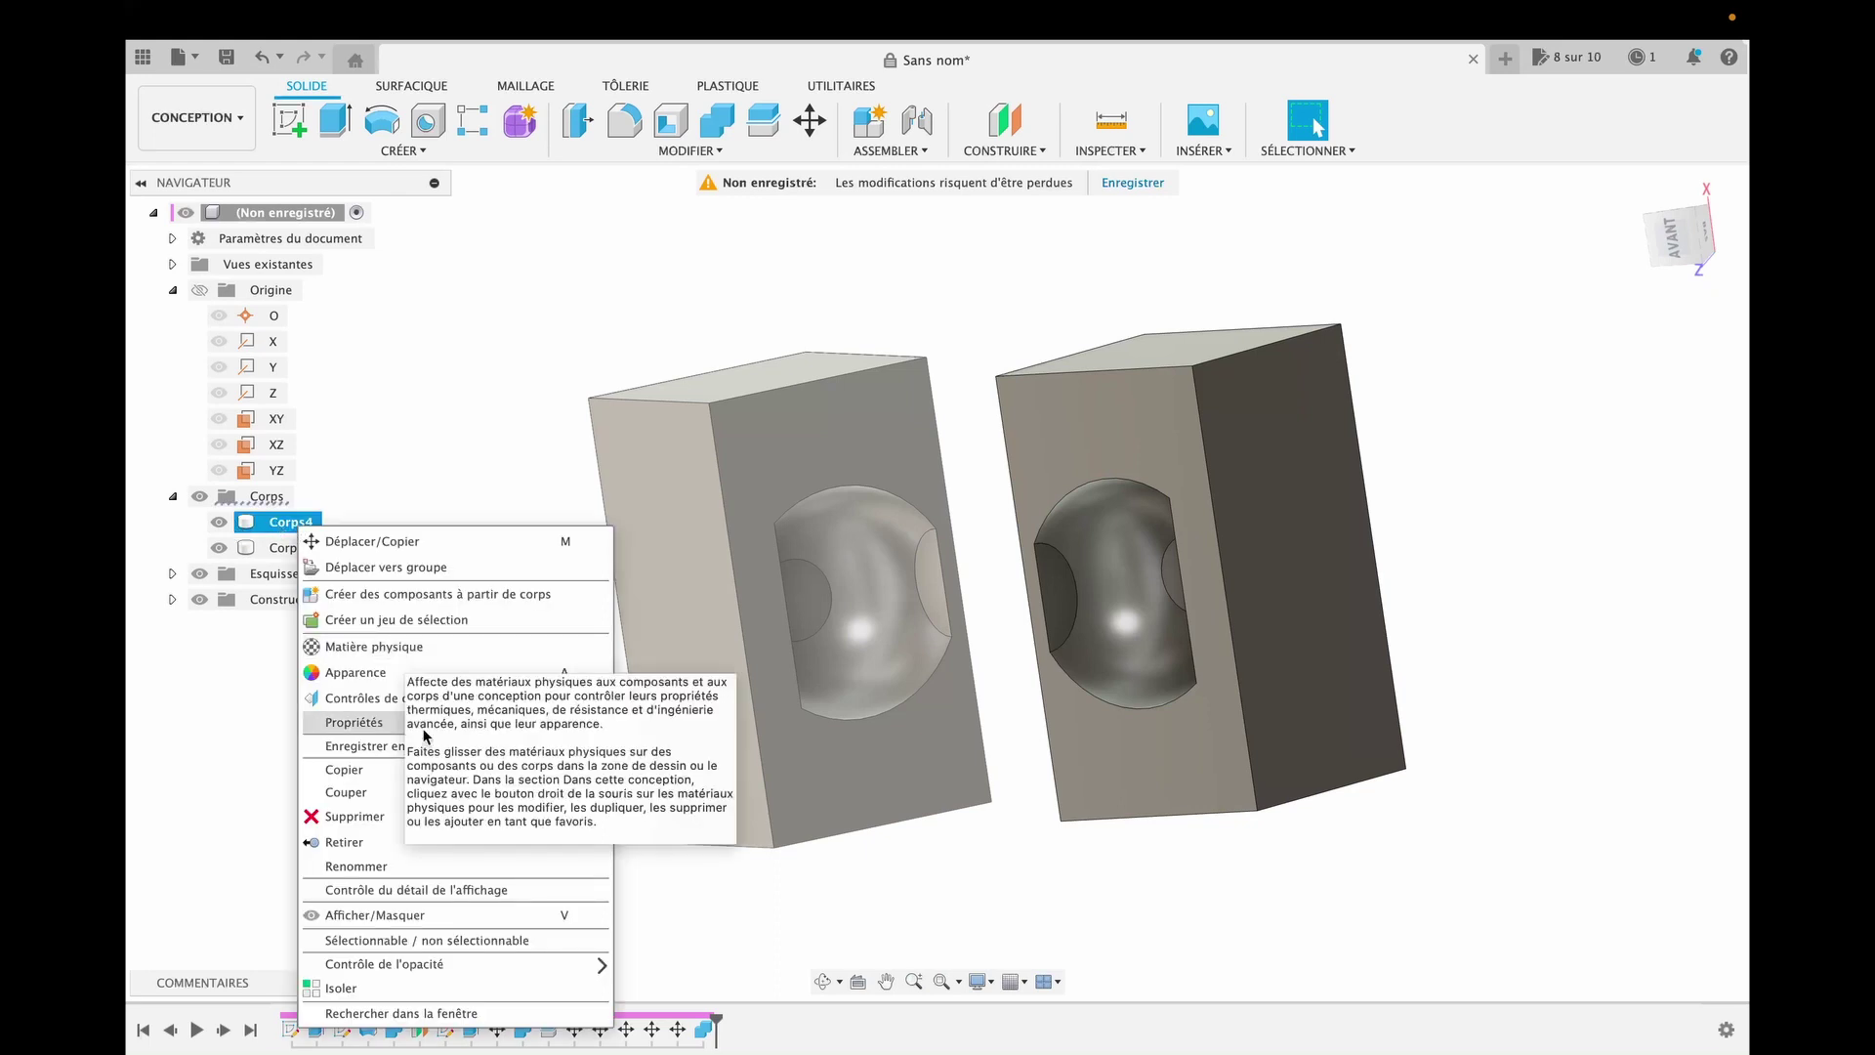
left_click(393, 745)
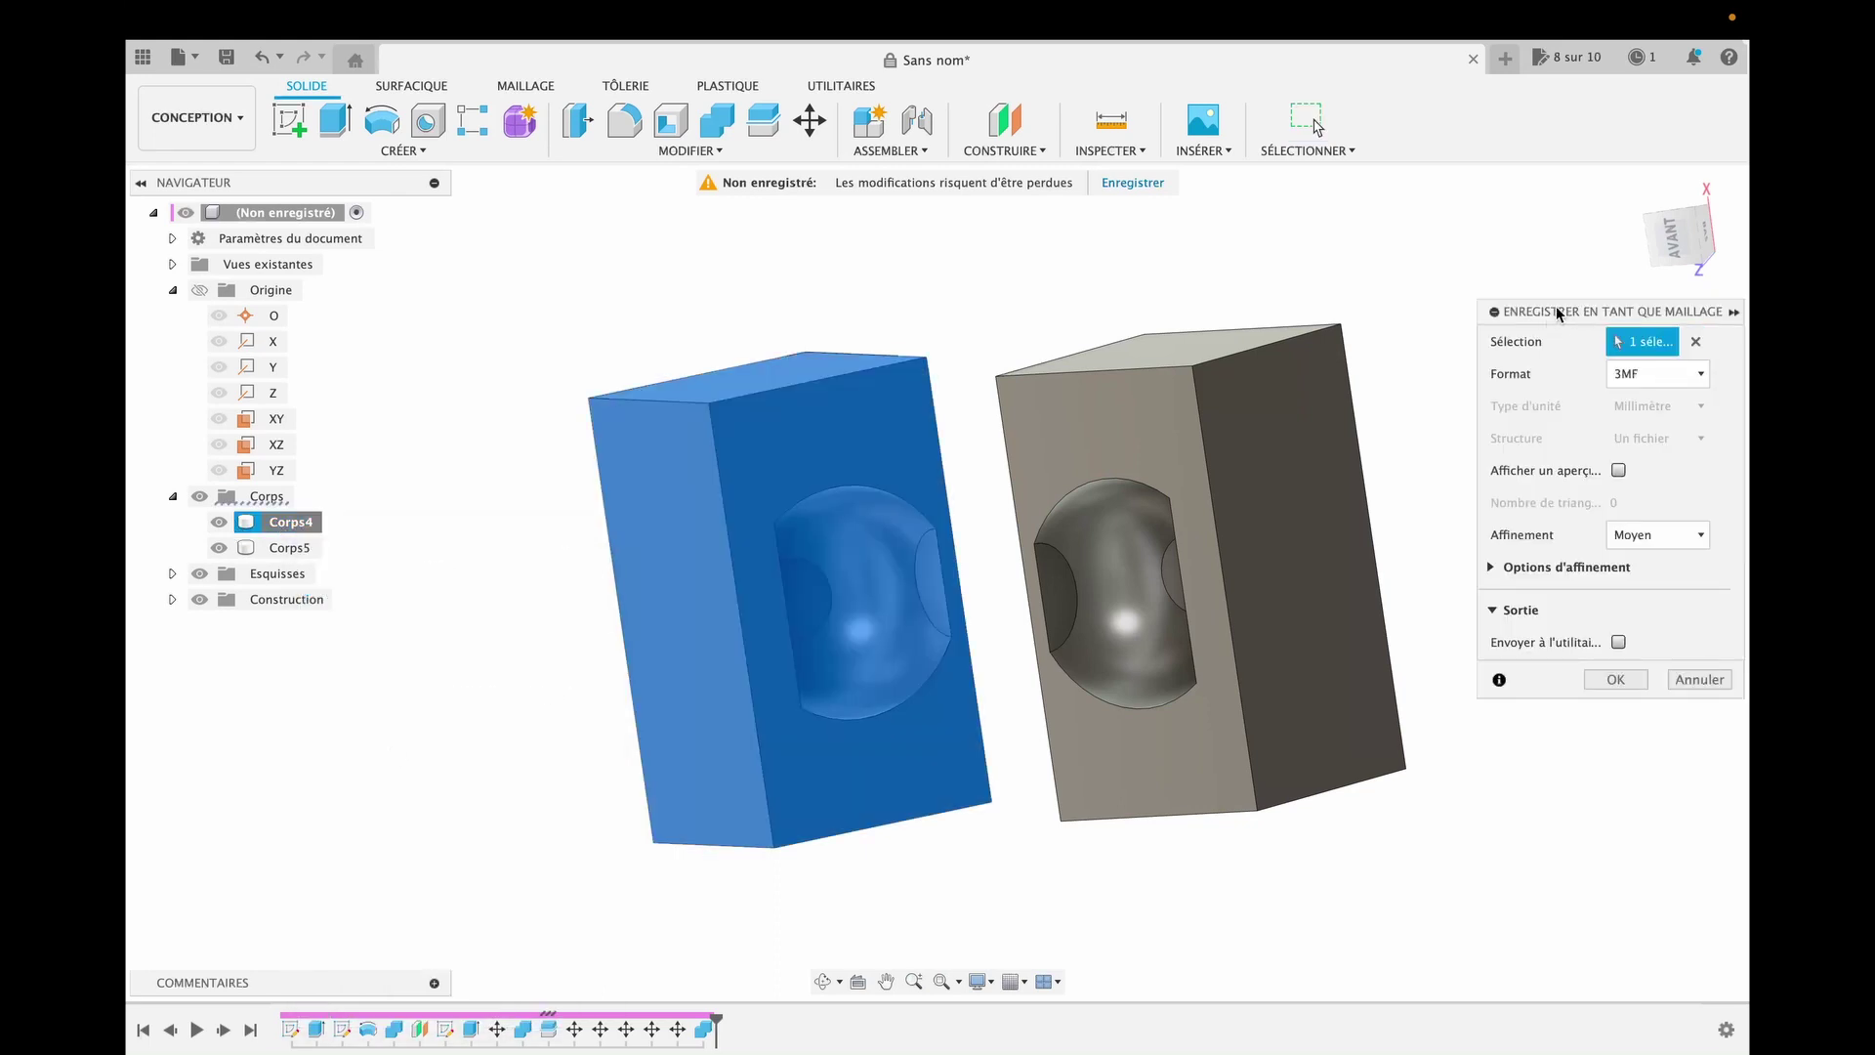
left_click_drag(1556, 309, 1452, 224)
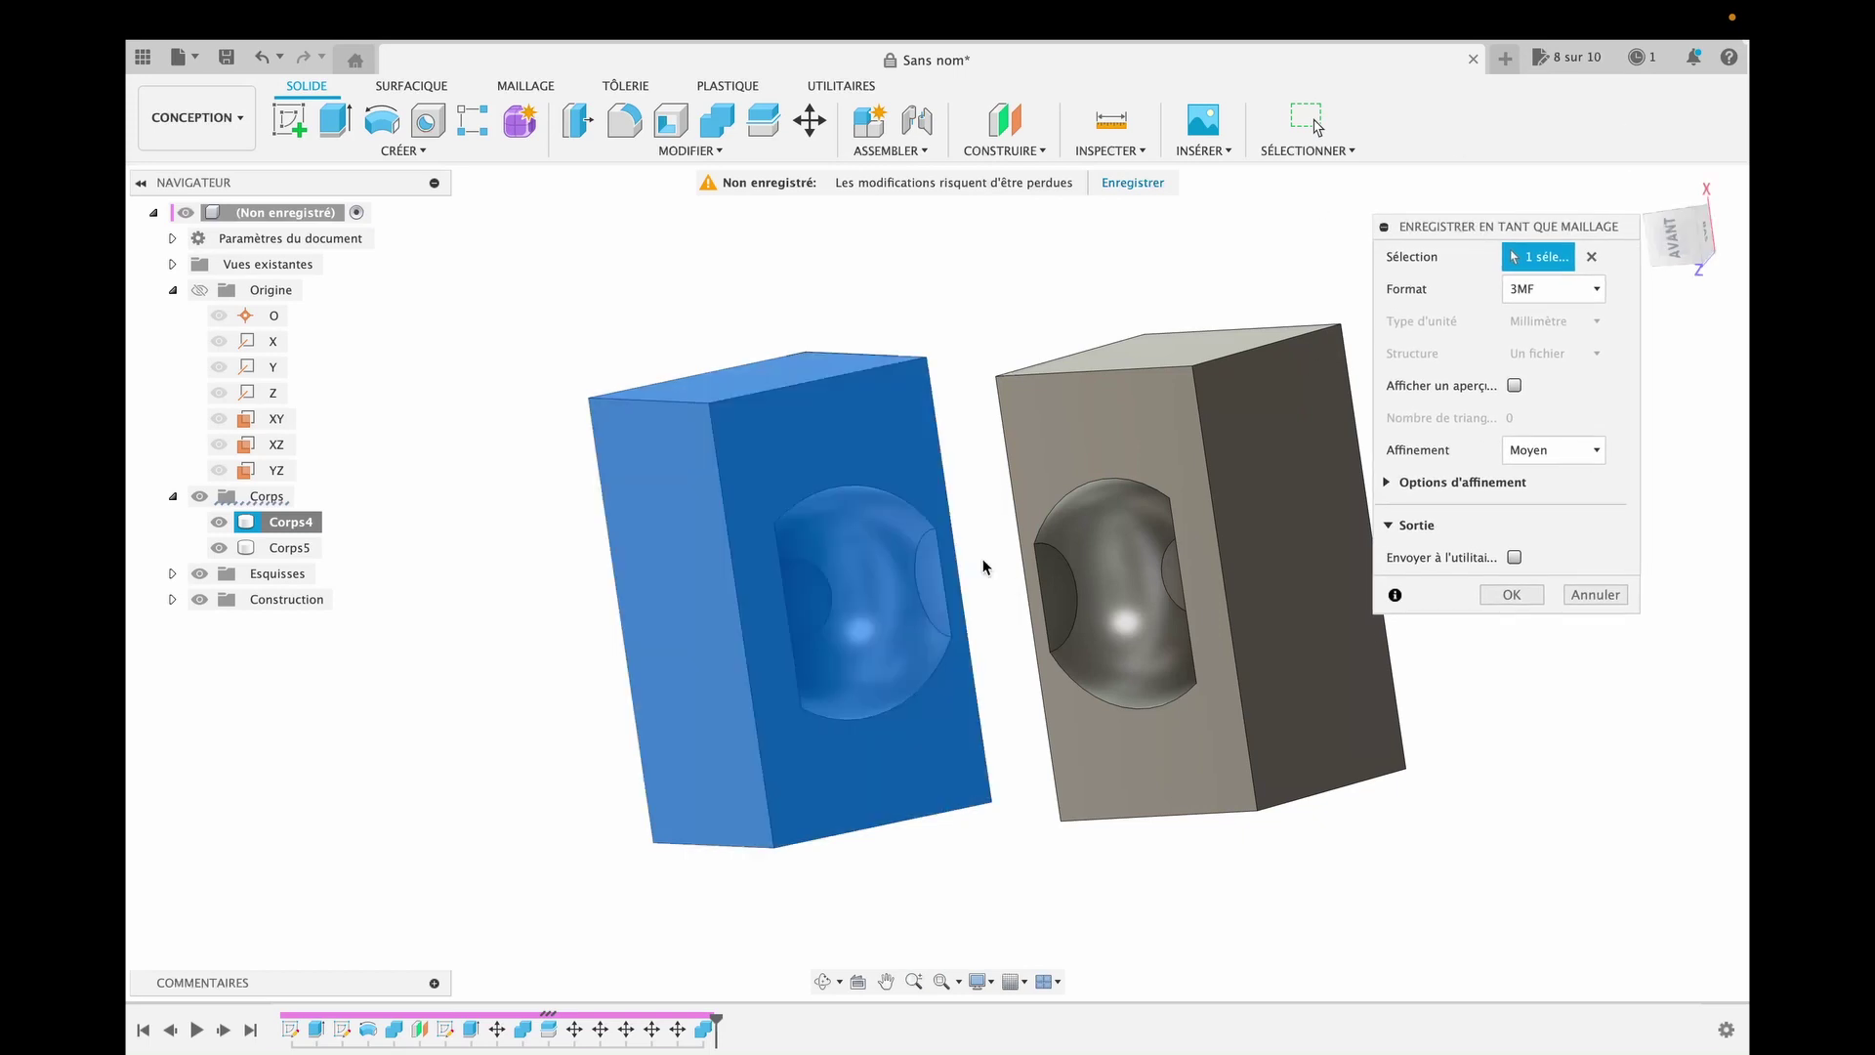
left_click(1582, 289)
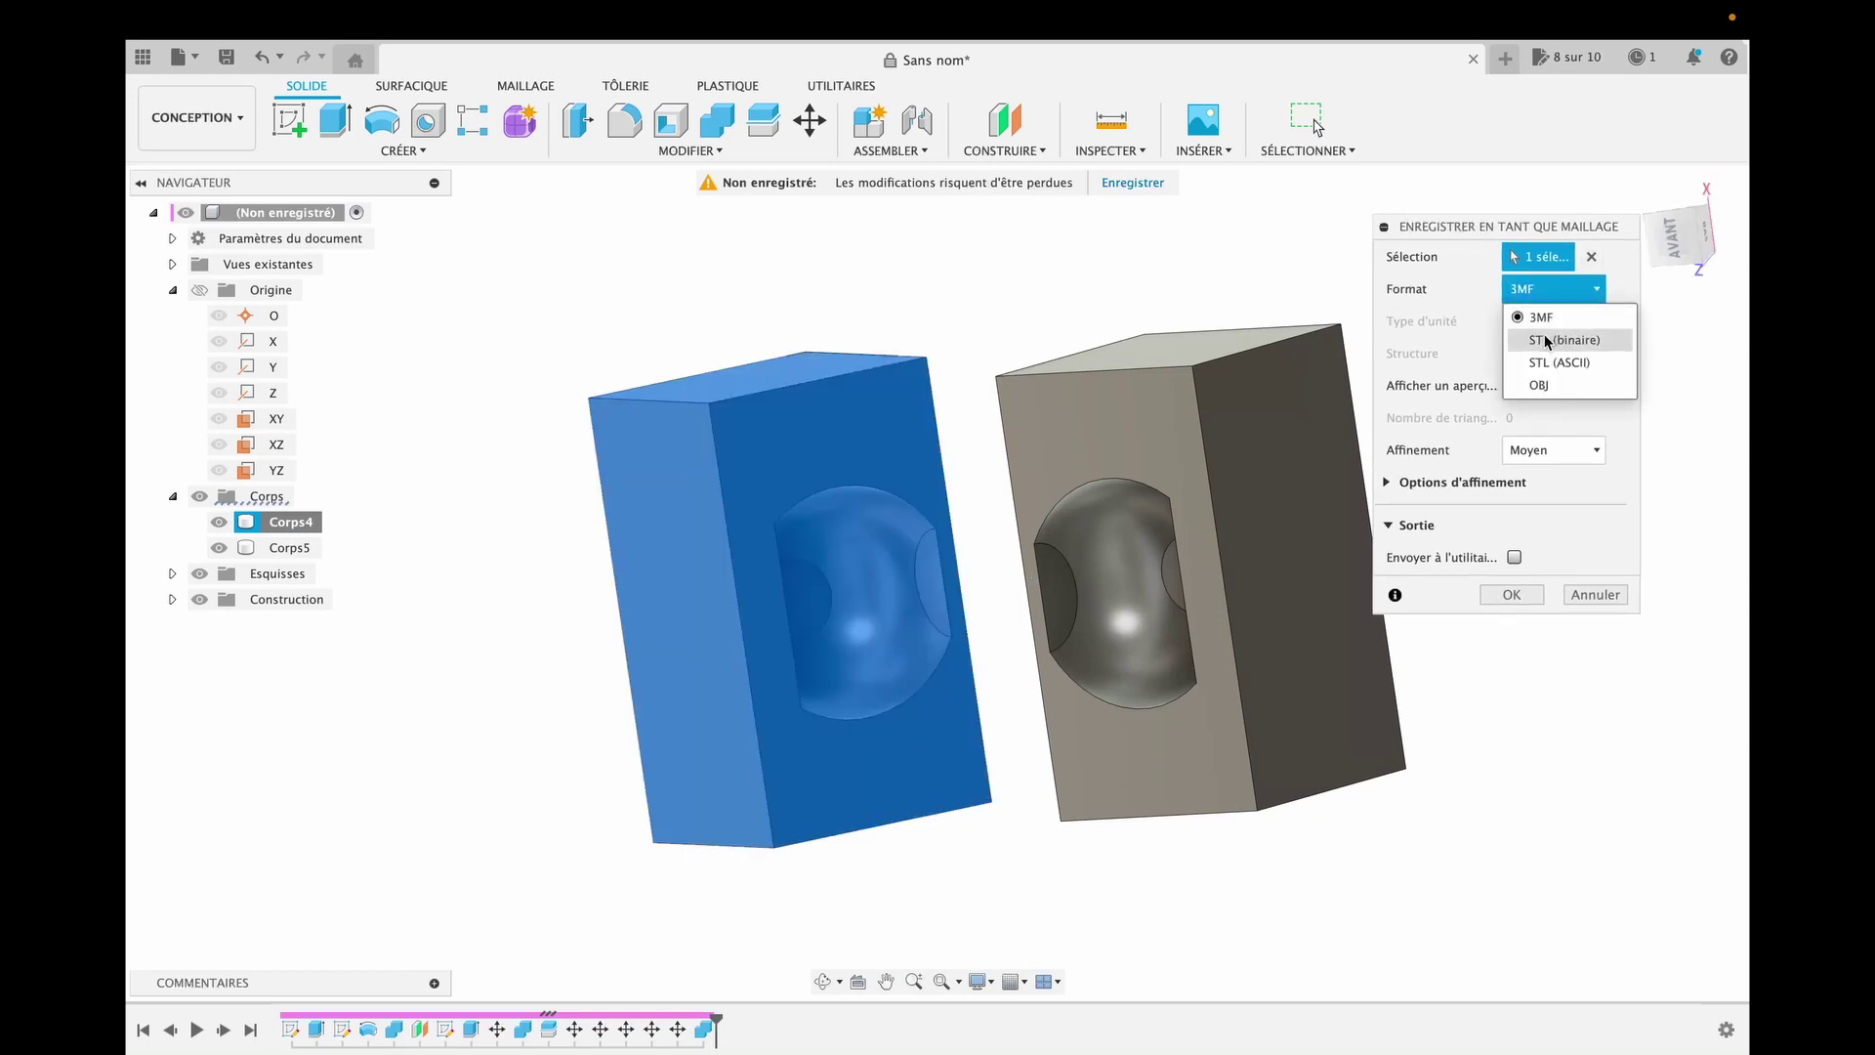
left_click(1545, 318)
left_click(1559, 455)
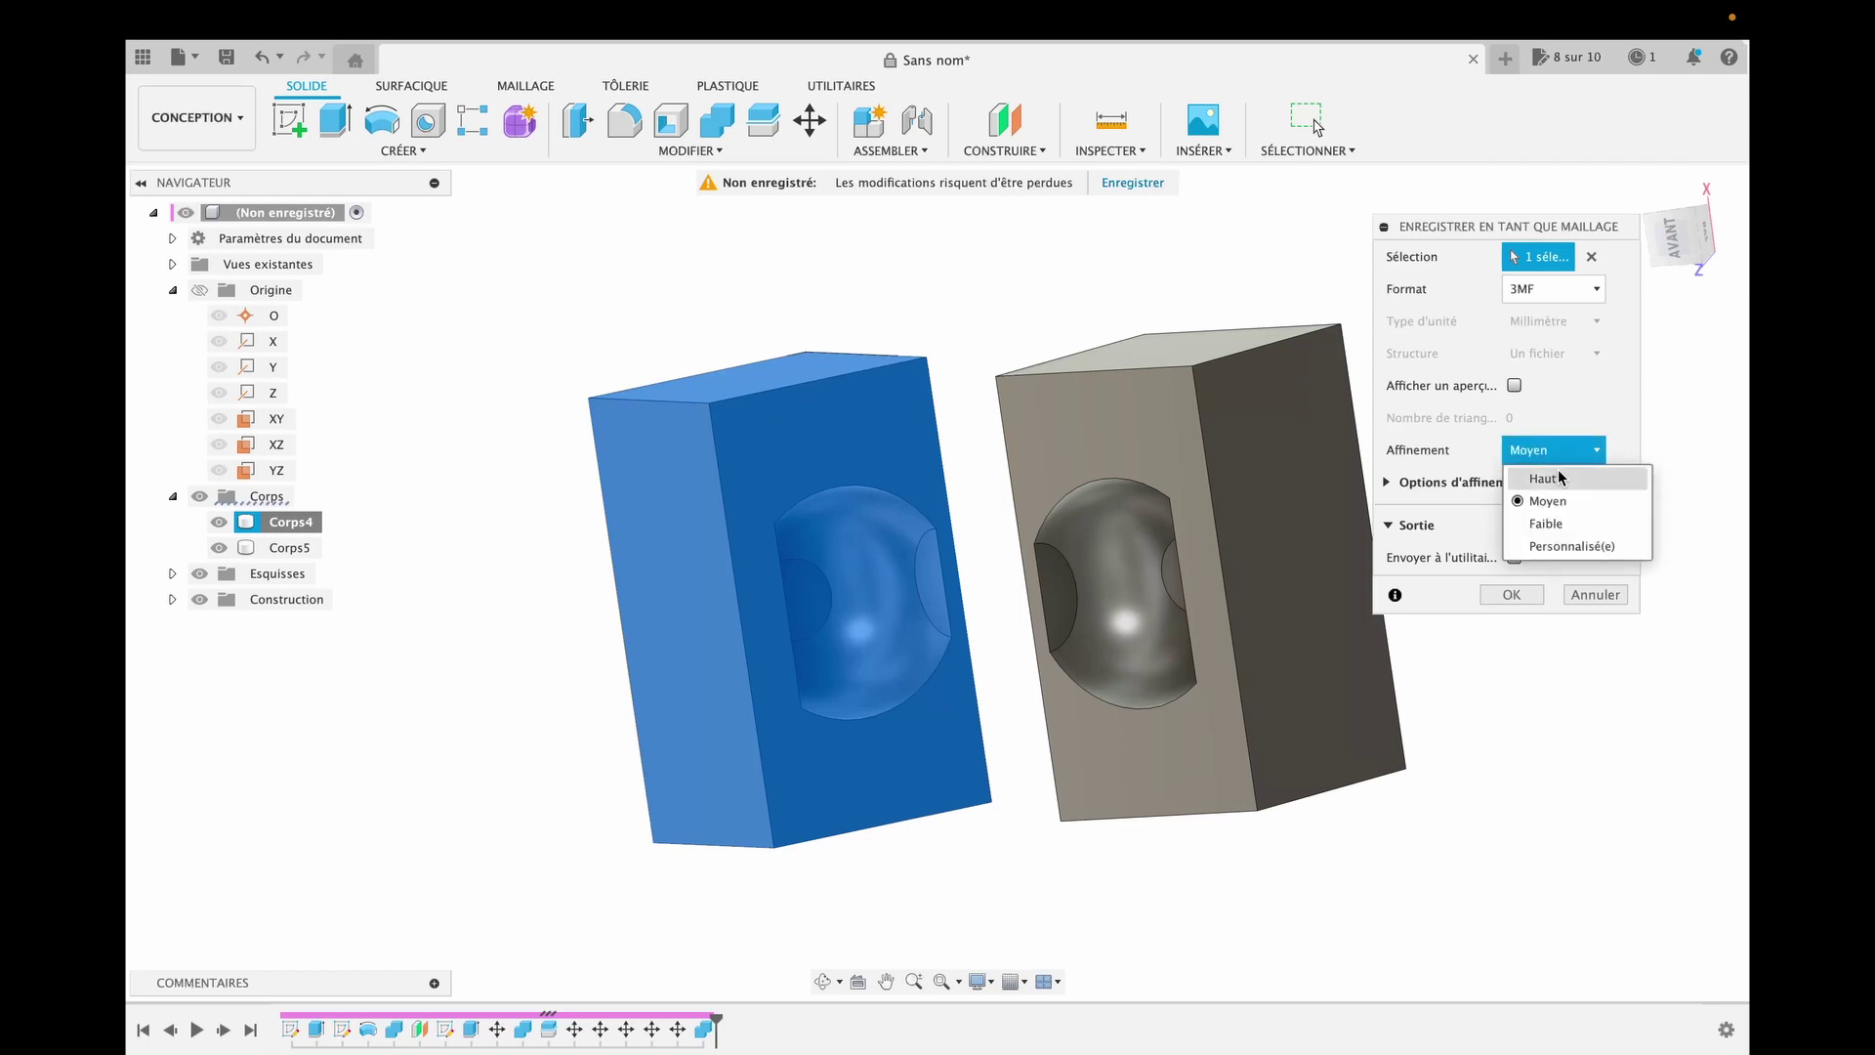
left_click(1559, 477)
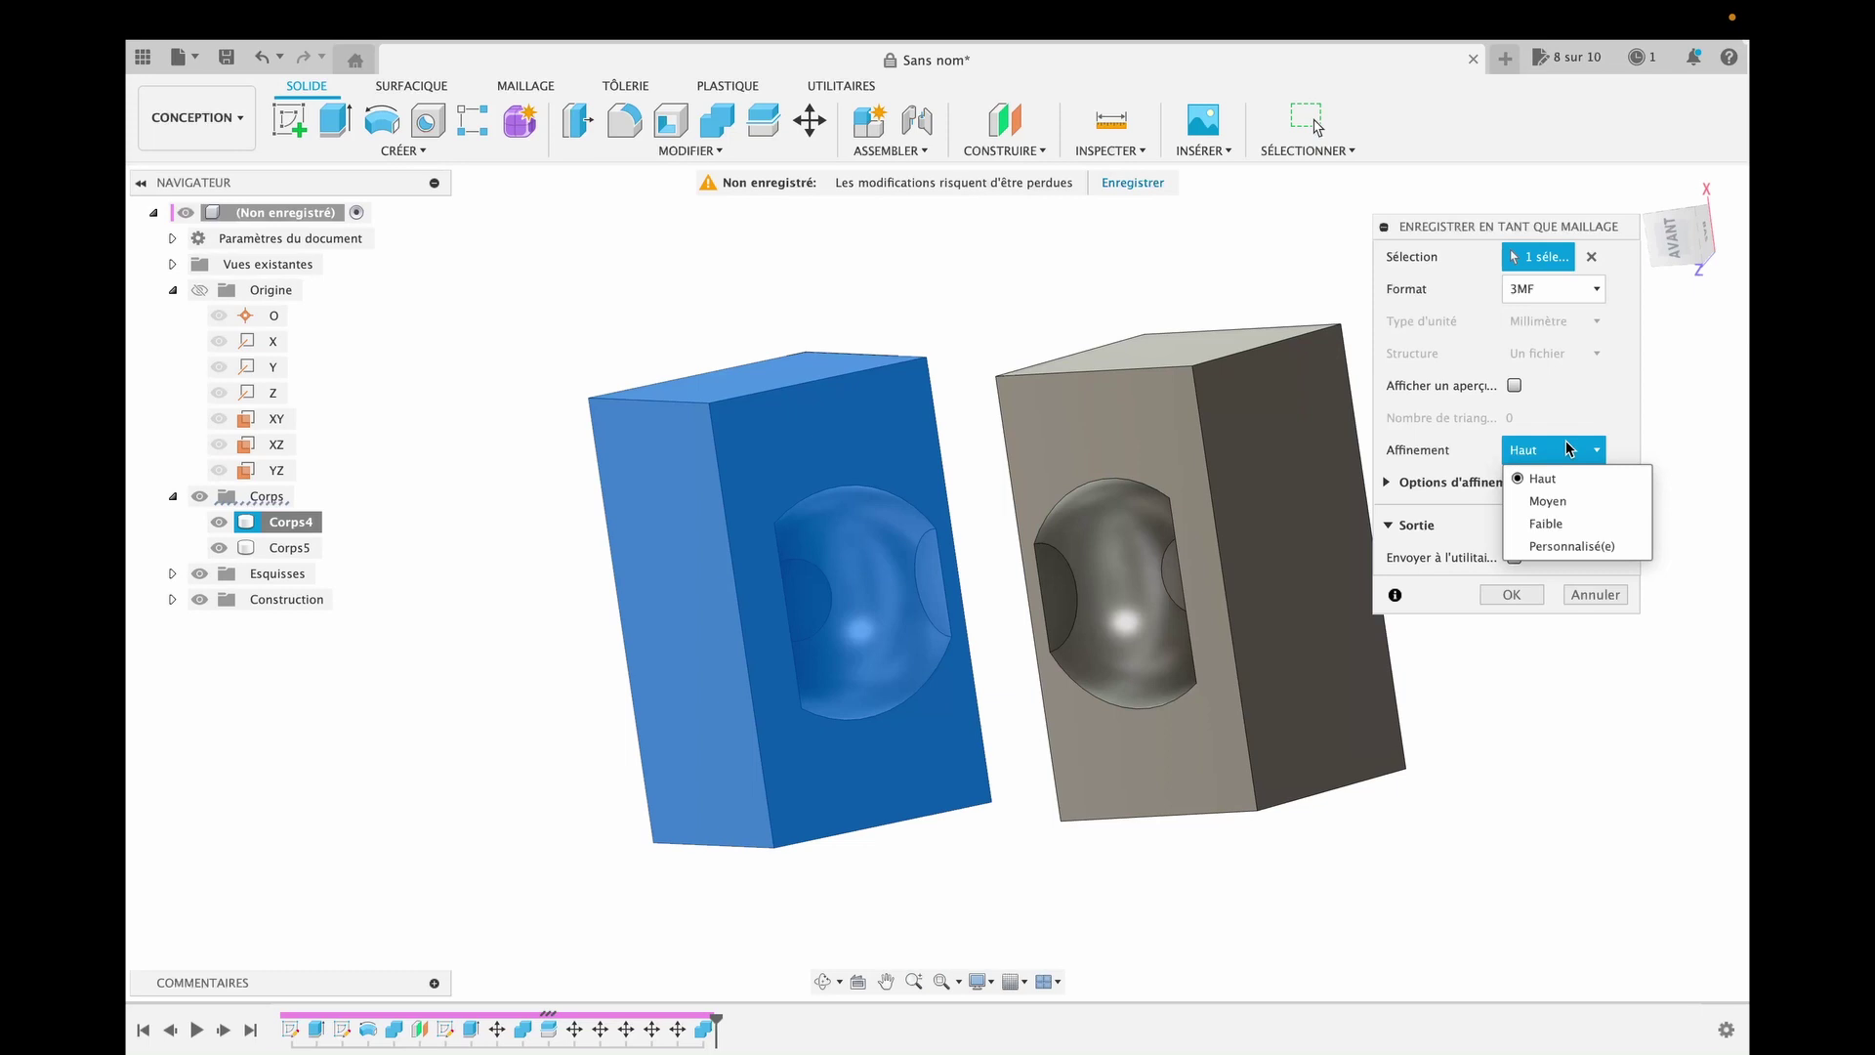
left_click(1554, 502)
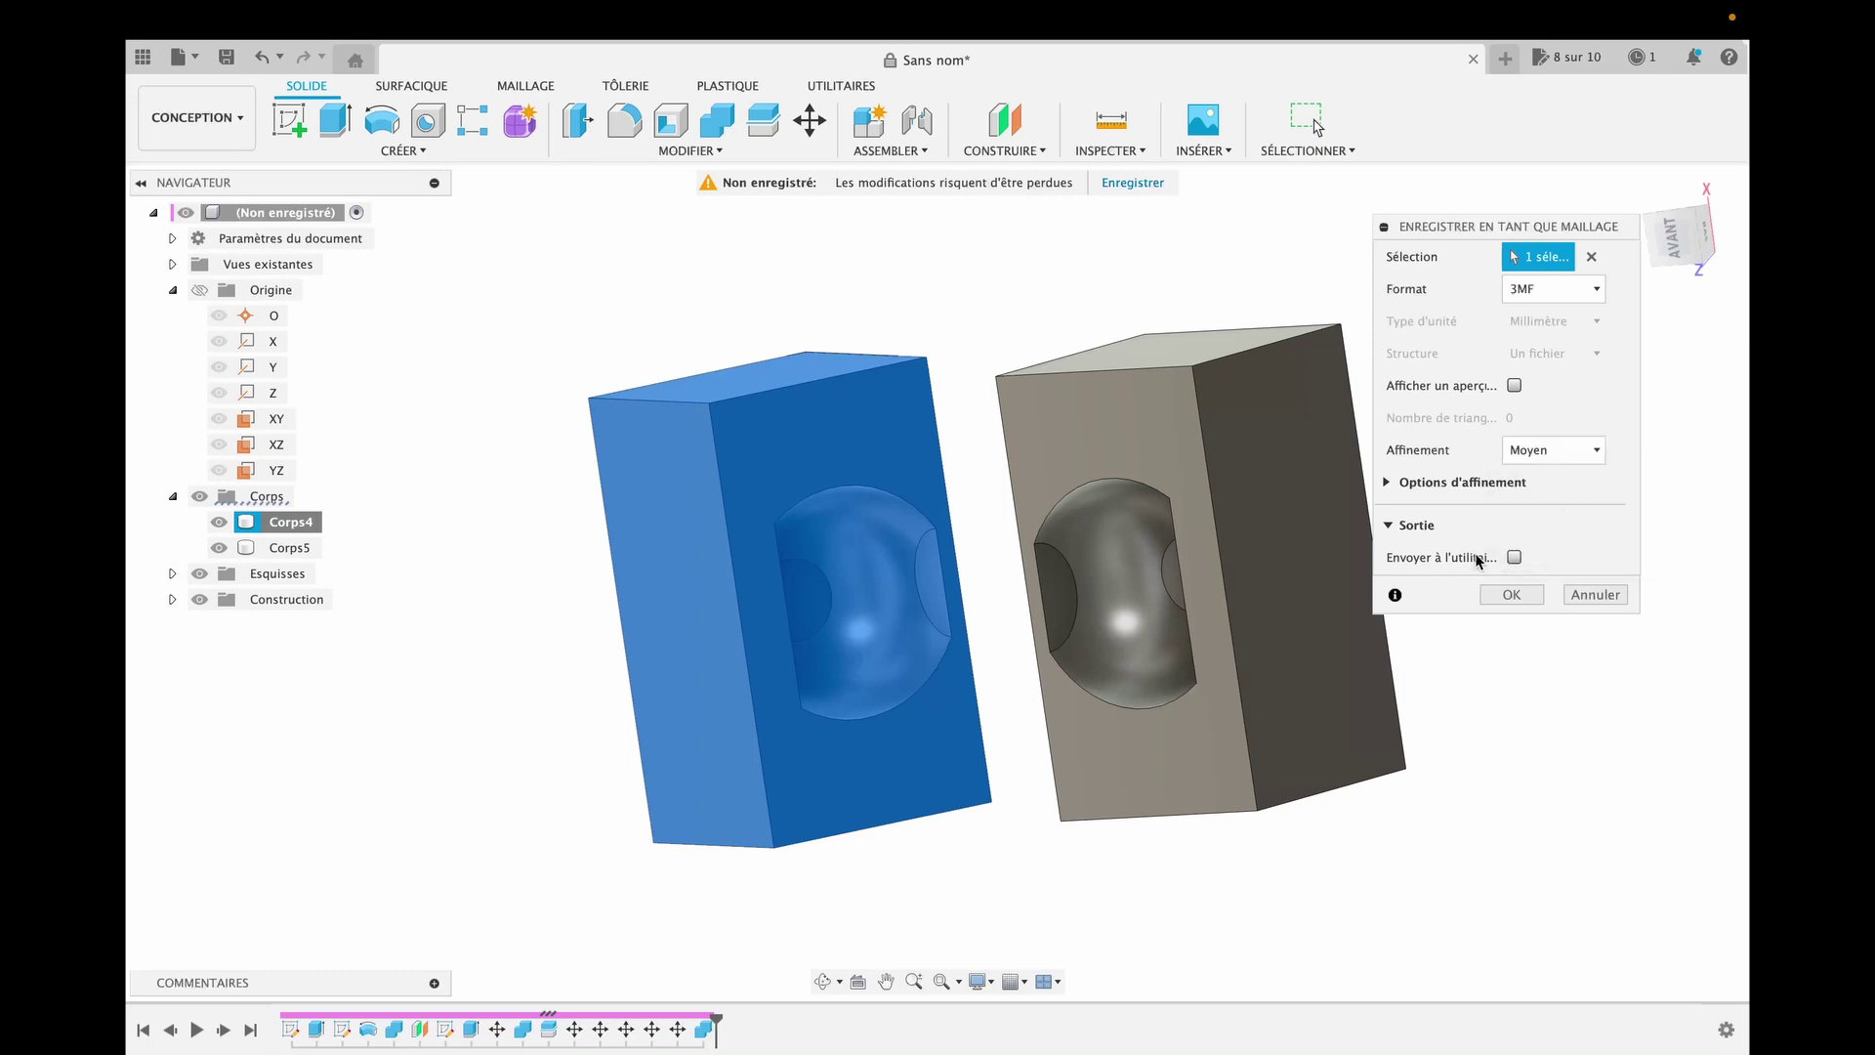
left_click(1502, 598)
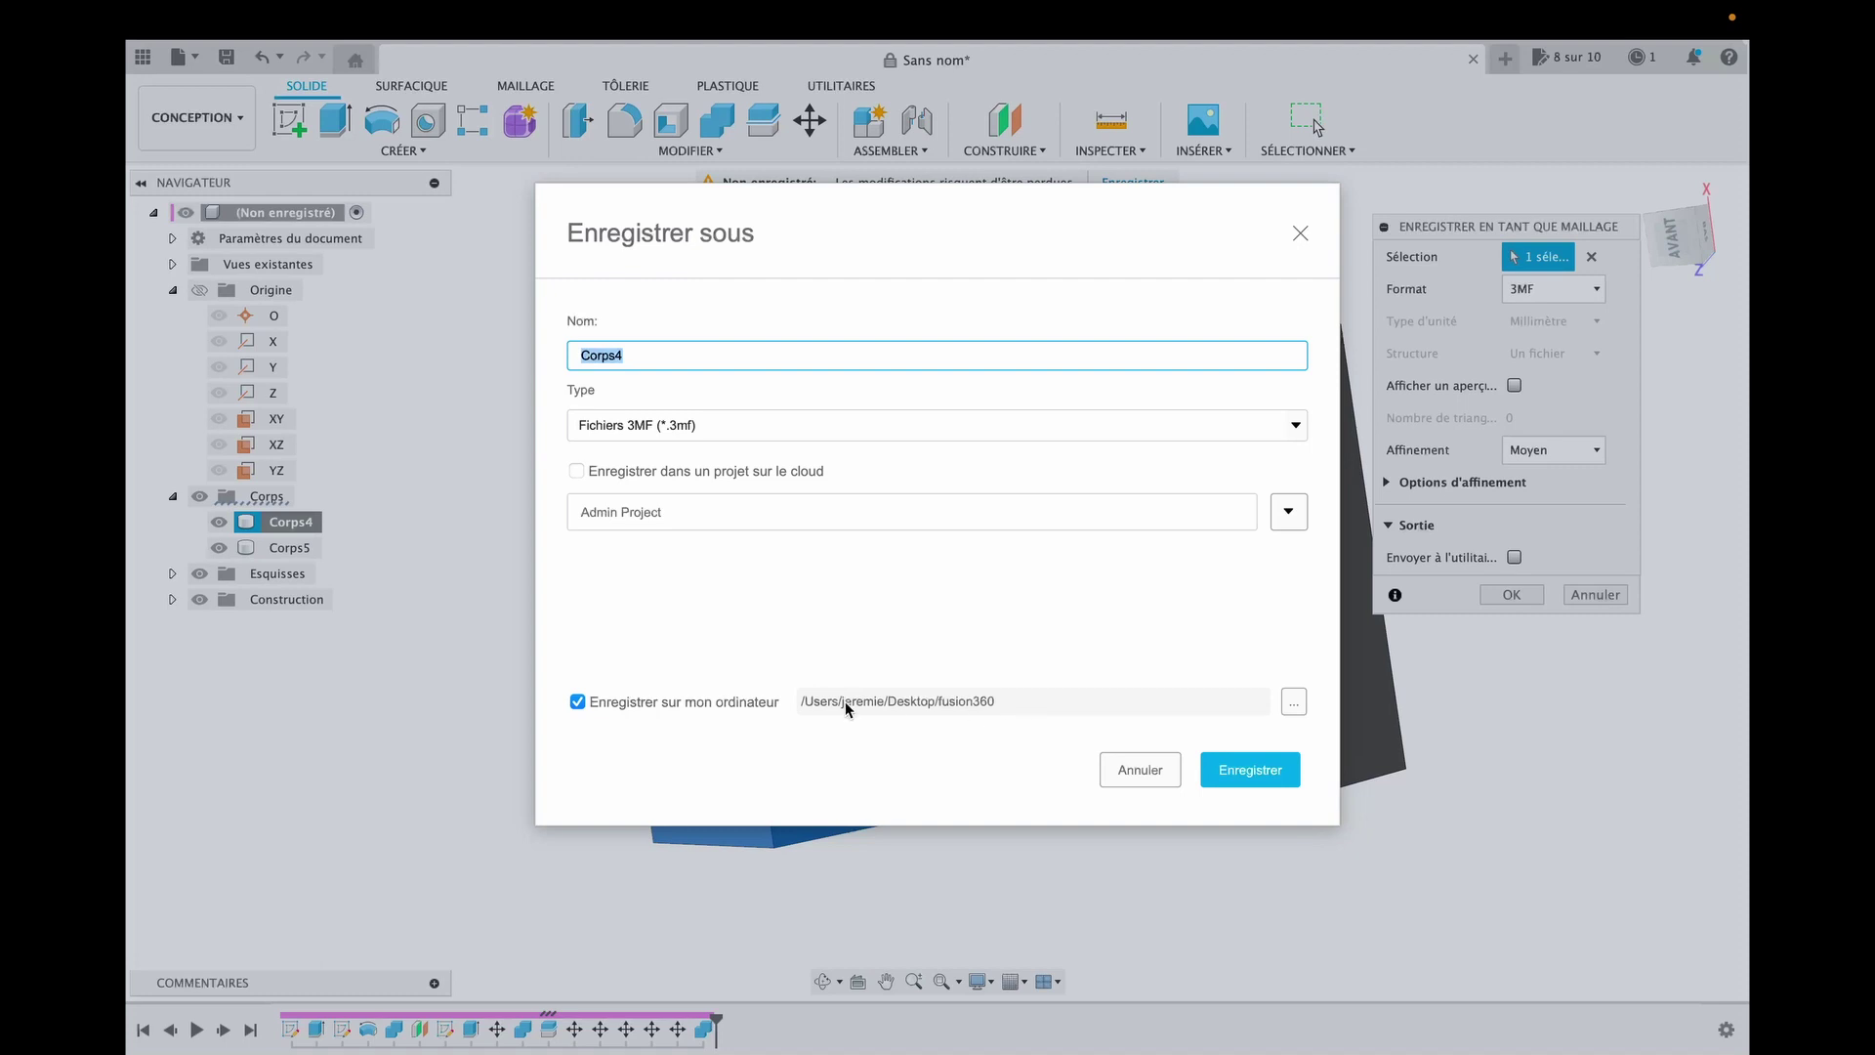
Step: Save the Corps4 3MF mesh file, then close the two-block design
left_click(1246, 770)
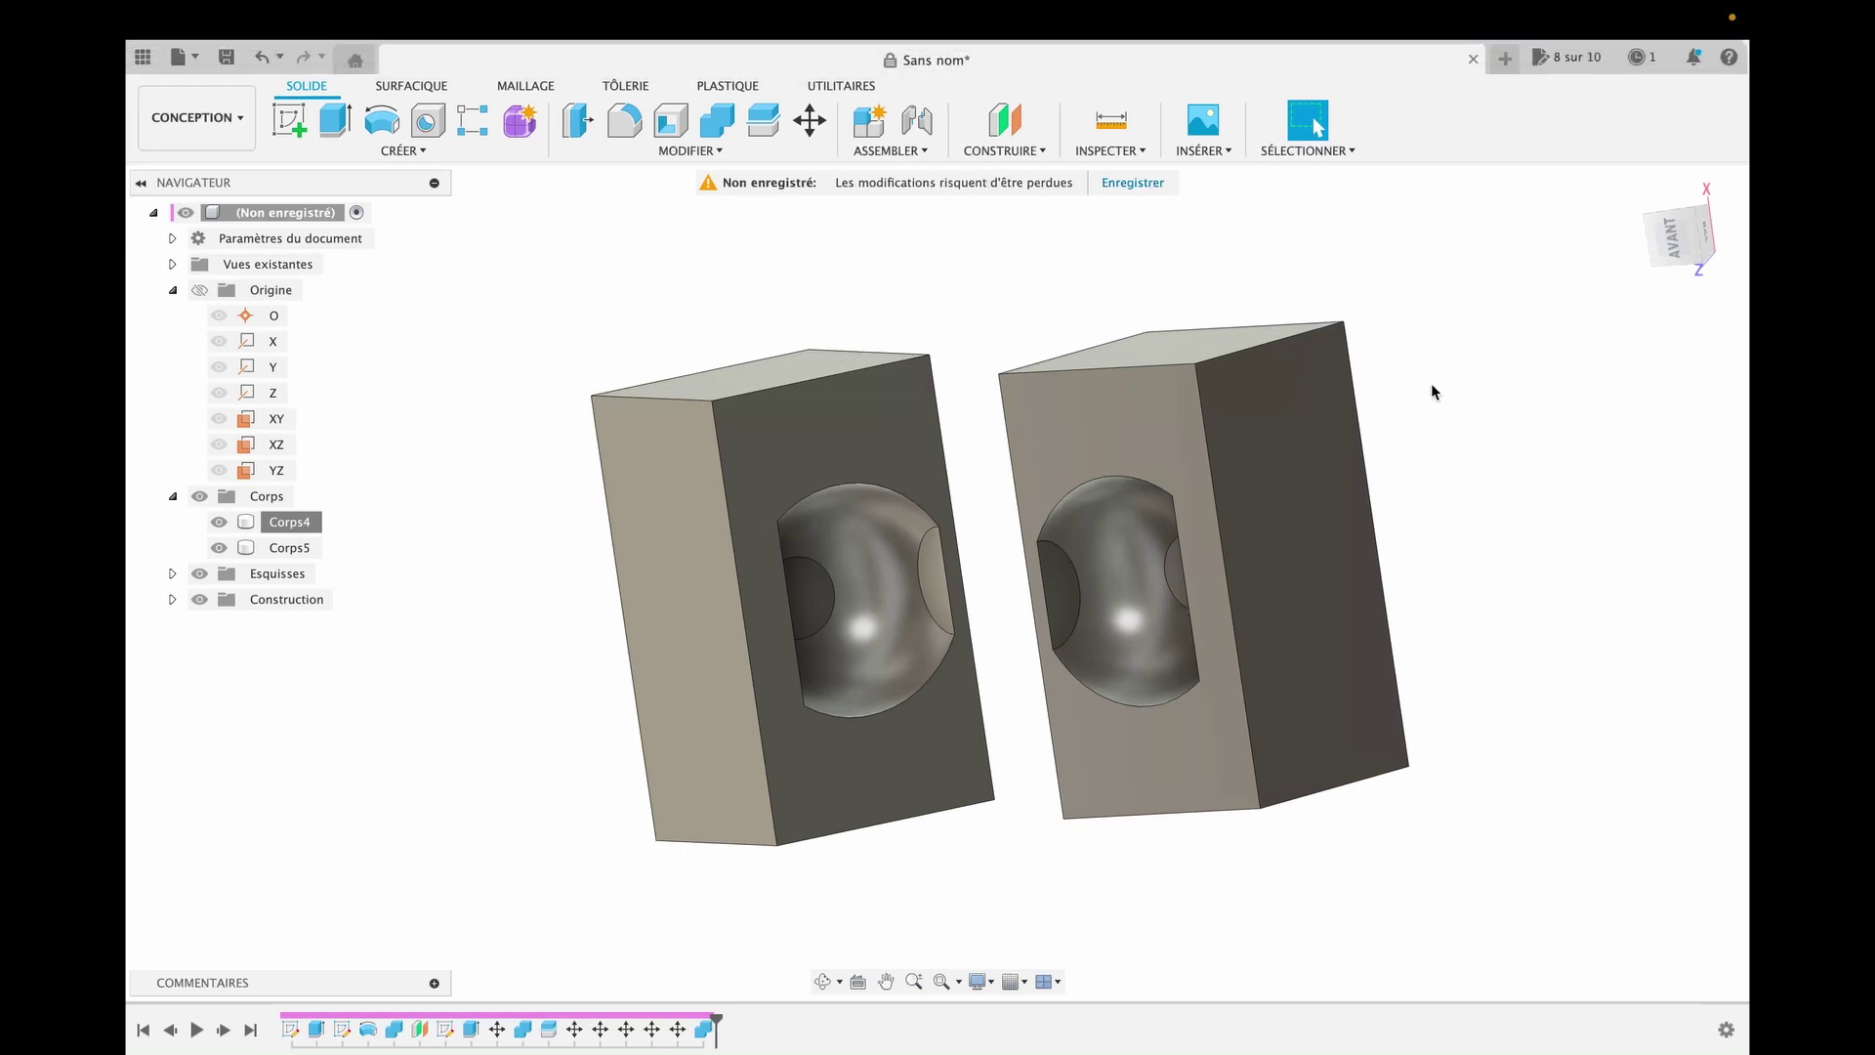
left_click(1473, 60)
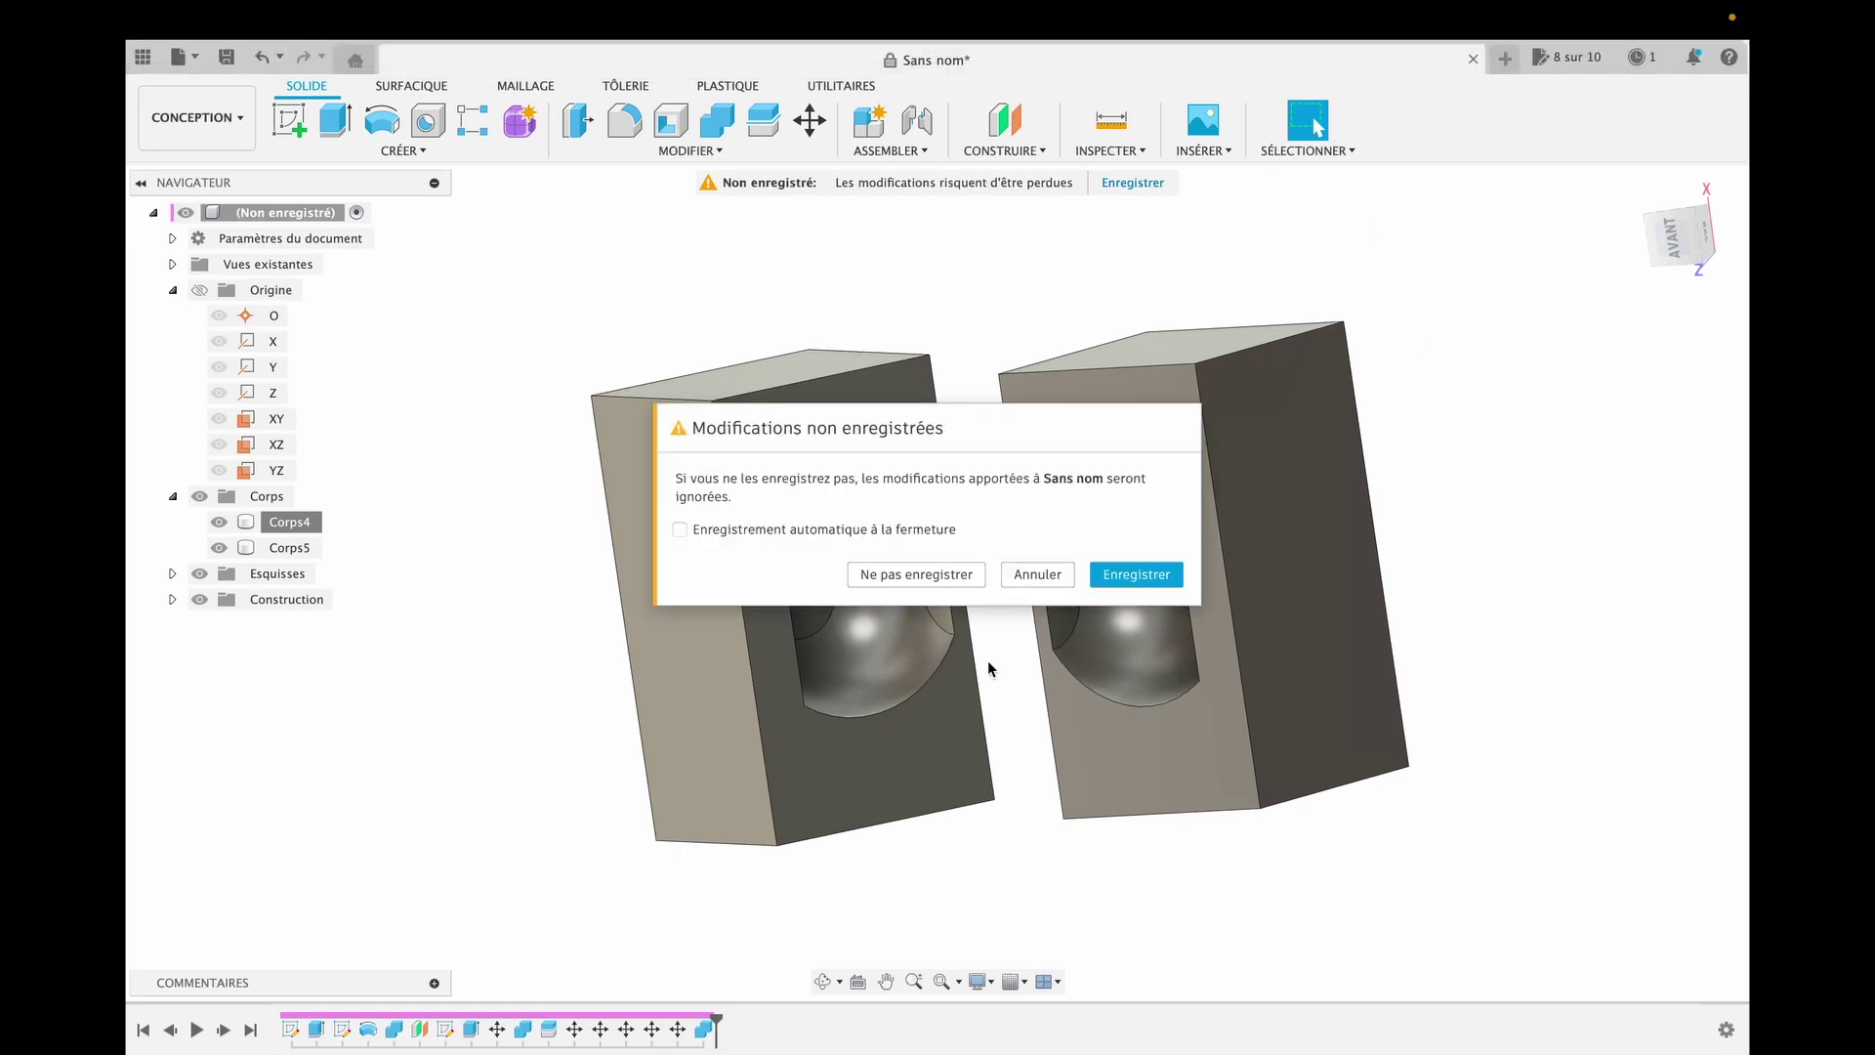
Step: Discard the design's changes and try opening Corps4.3mf, which fails as unsupported
left_click(911, 573)
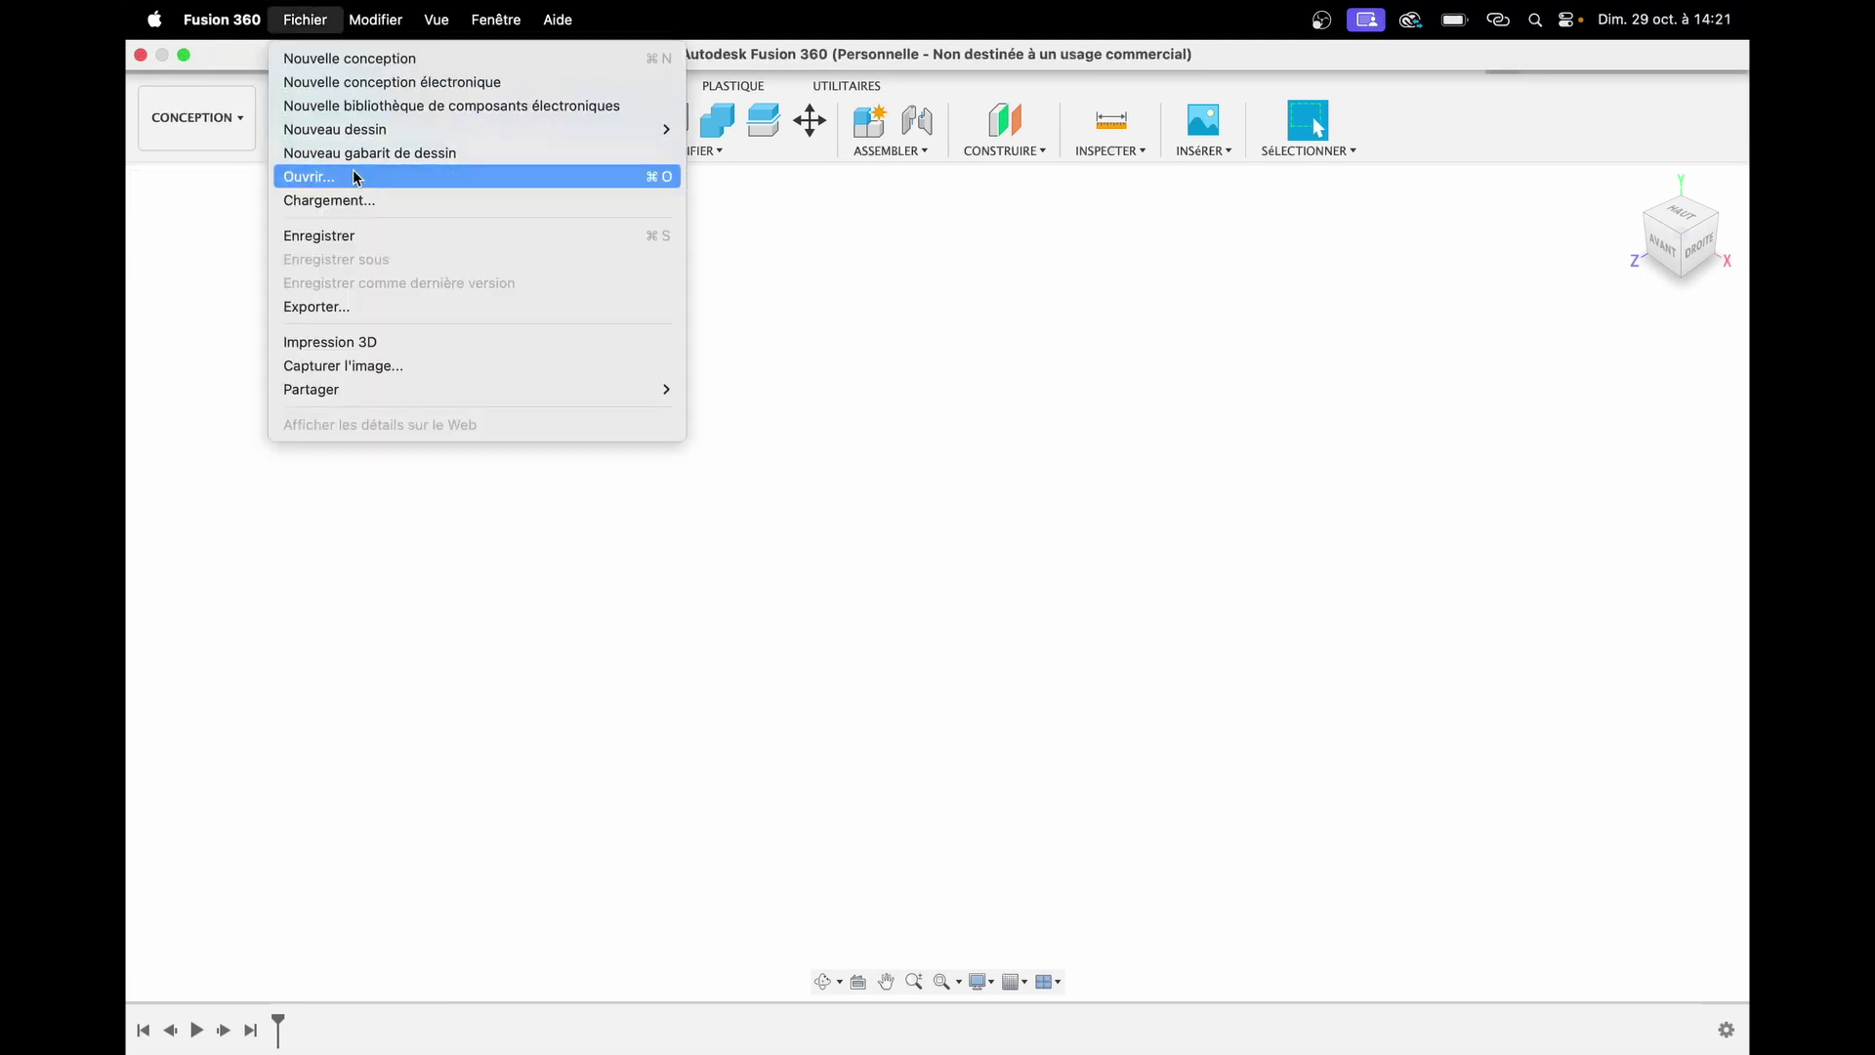
left_click(356, 176)
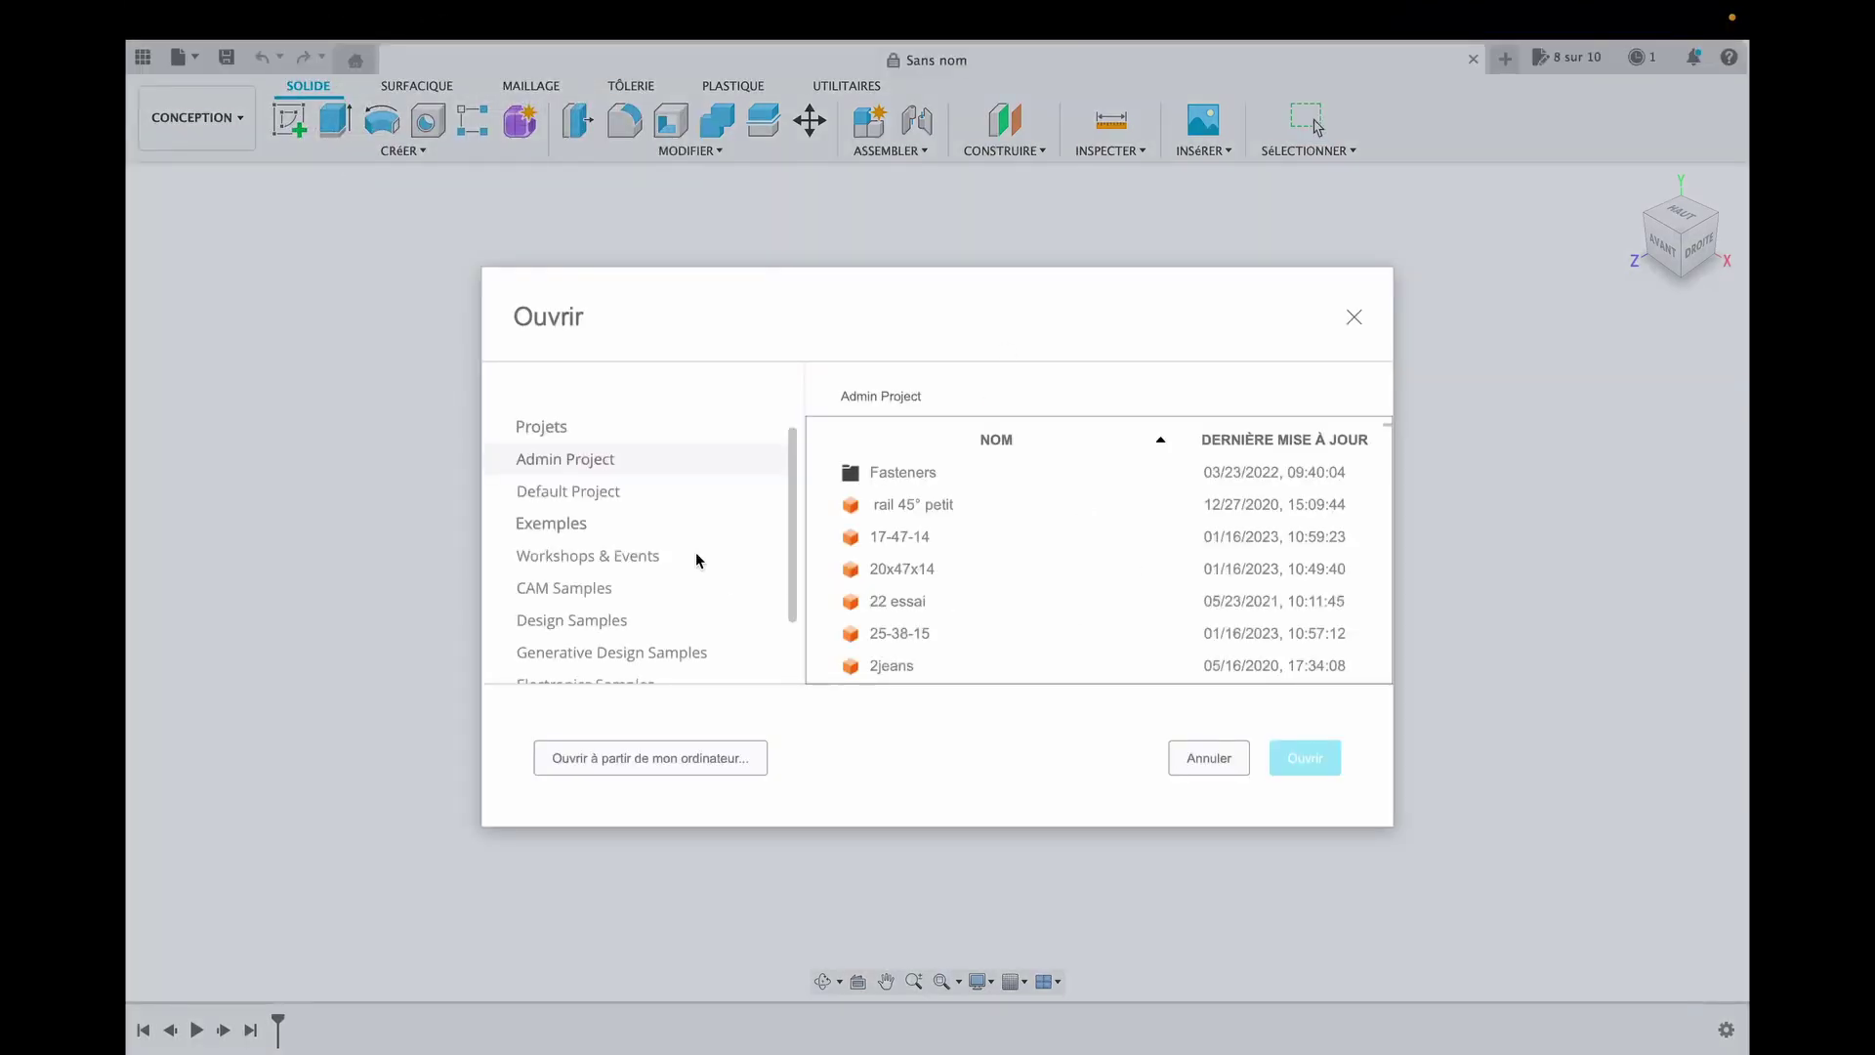
left_click(687, 763)
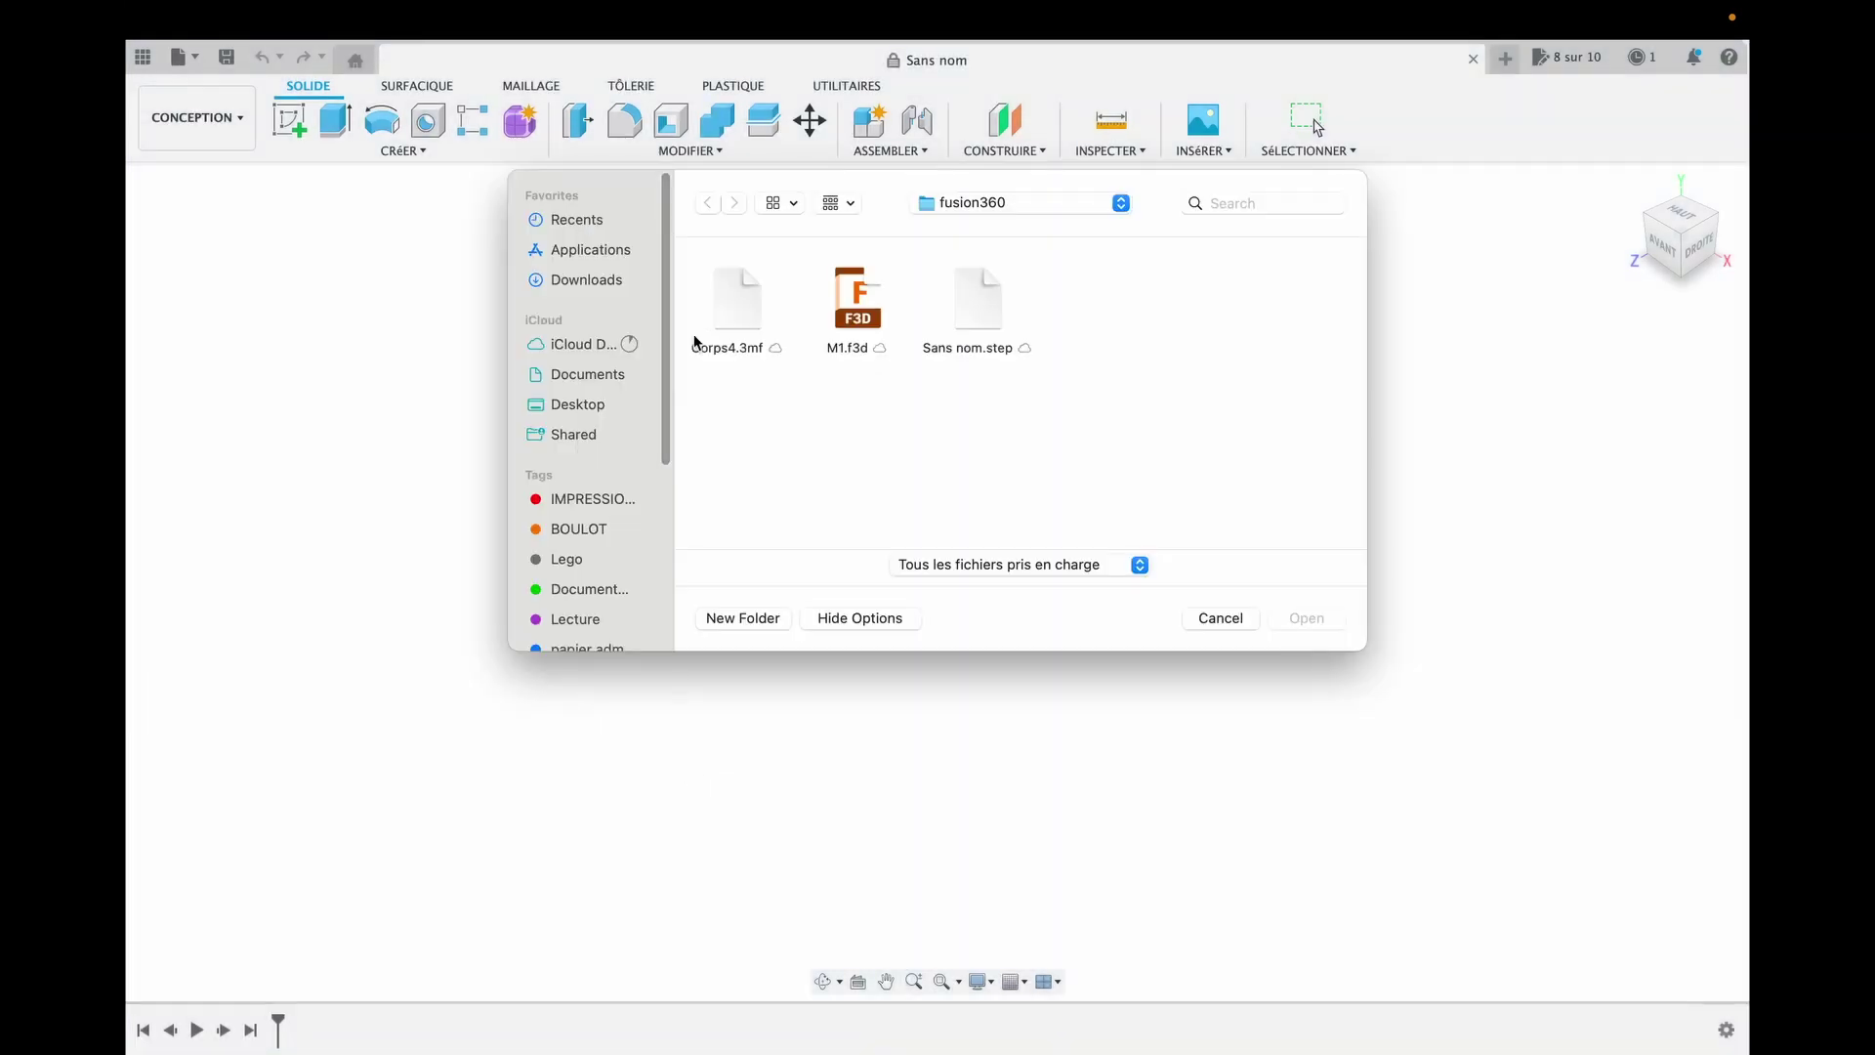
key("super+a")
type("c")
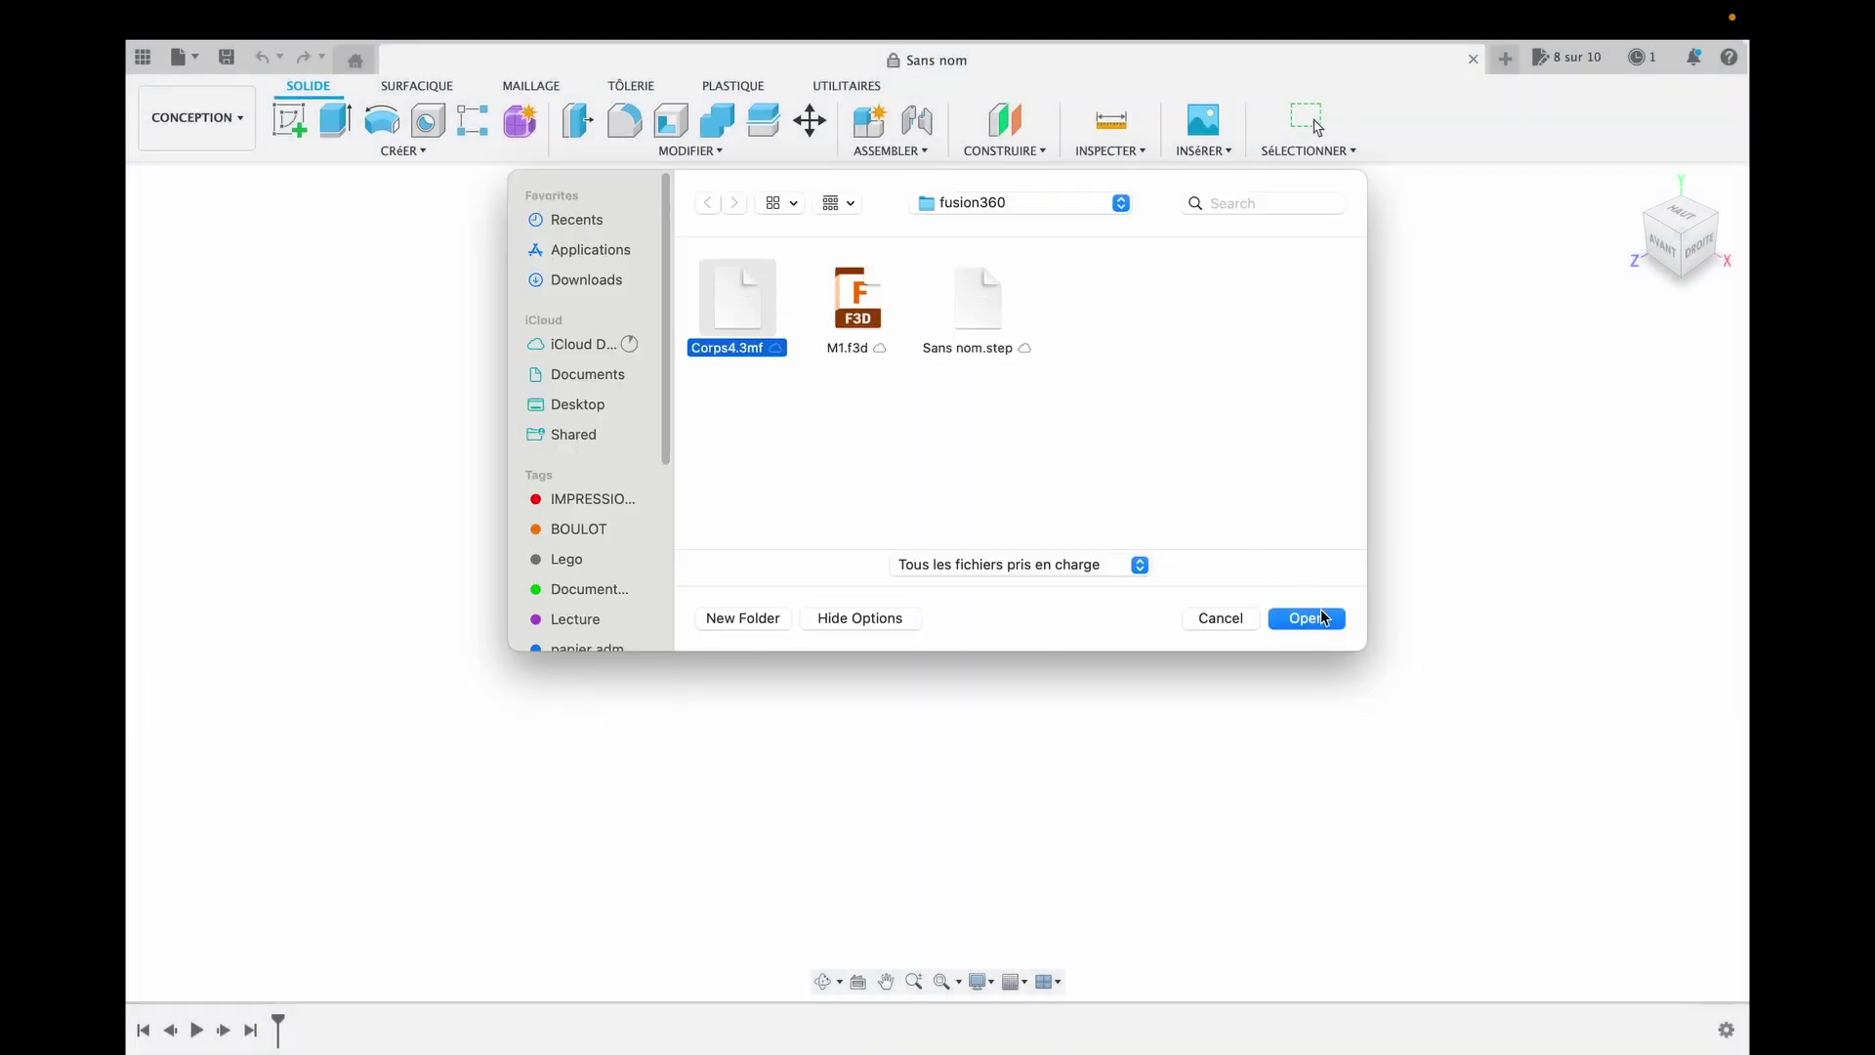
left_click(1314, 617)
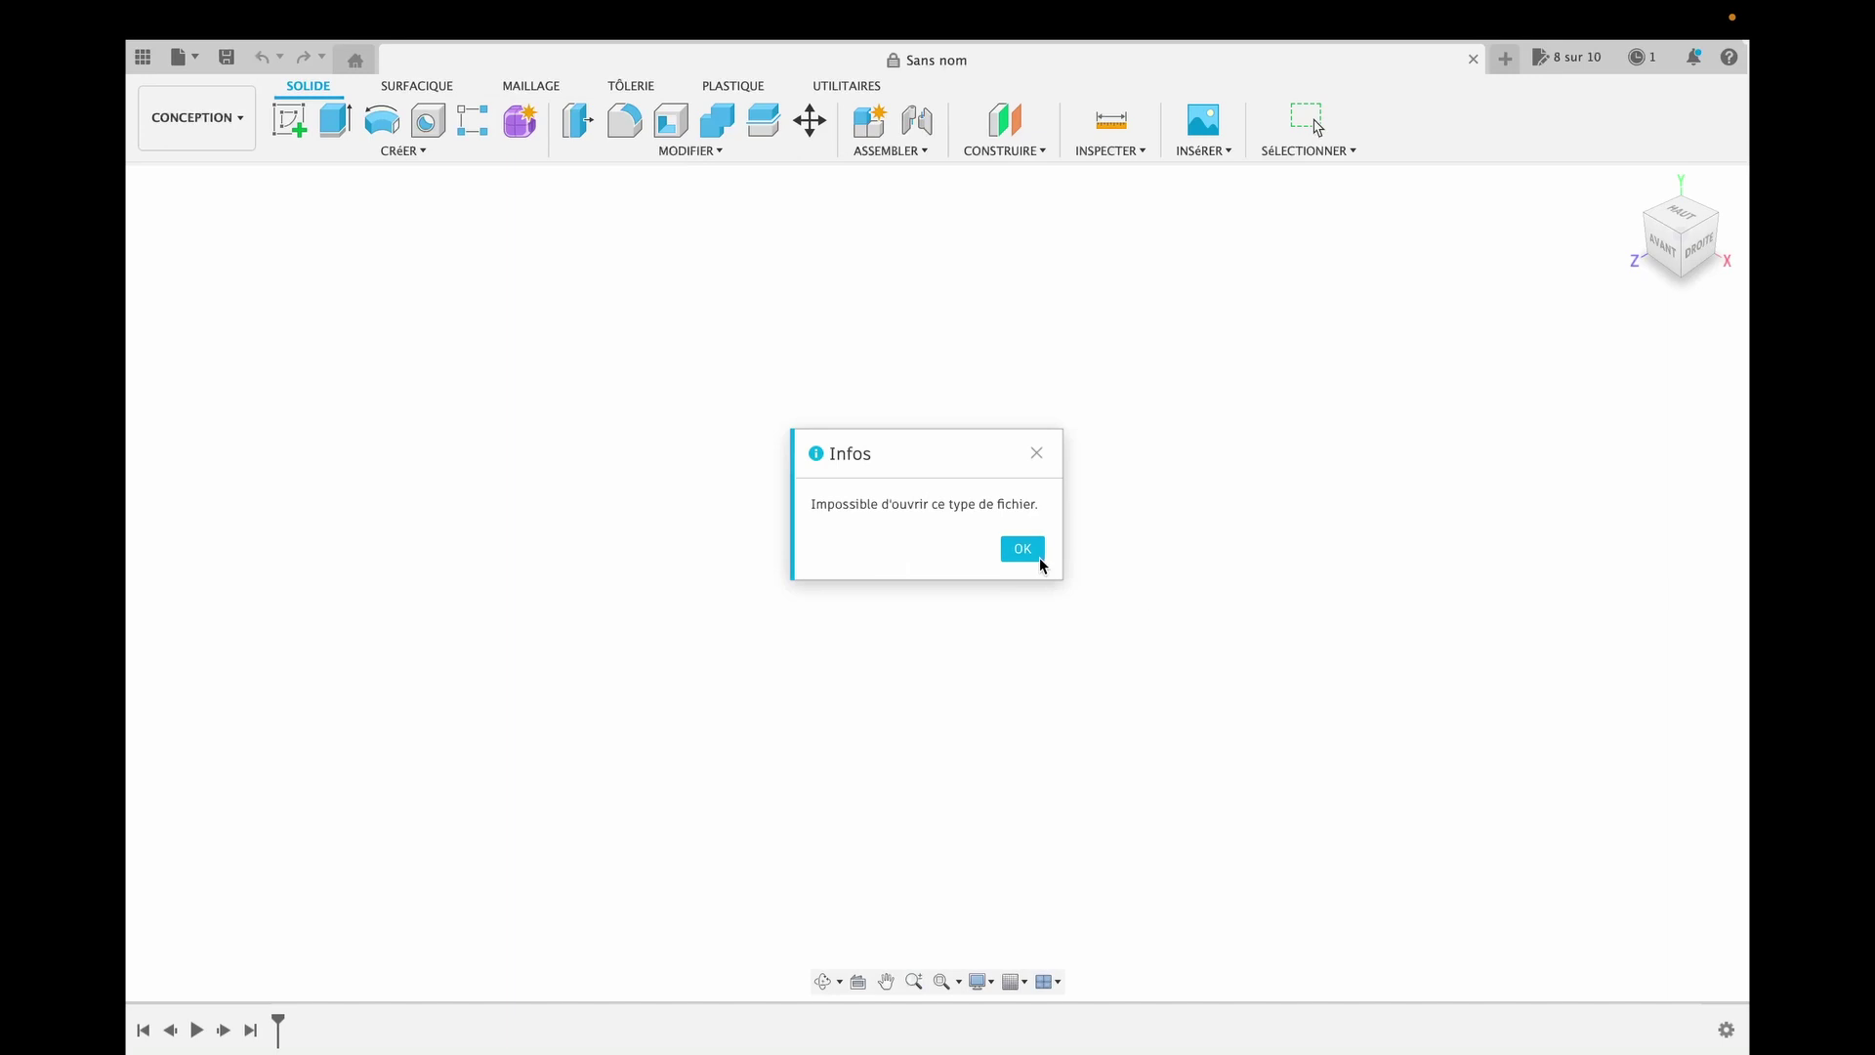
left_click(1037, 553)
double_click(735, 296)
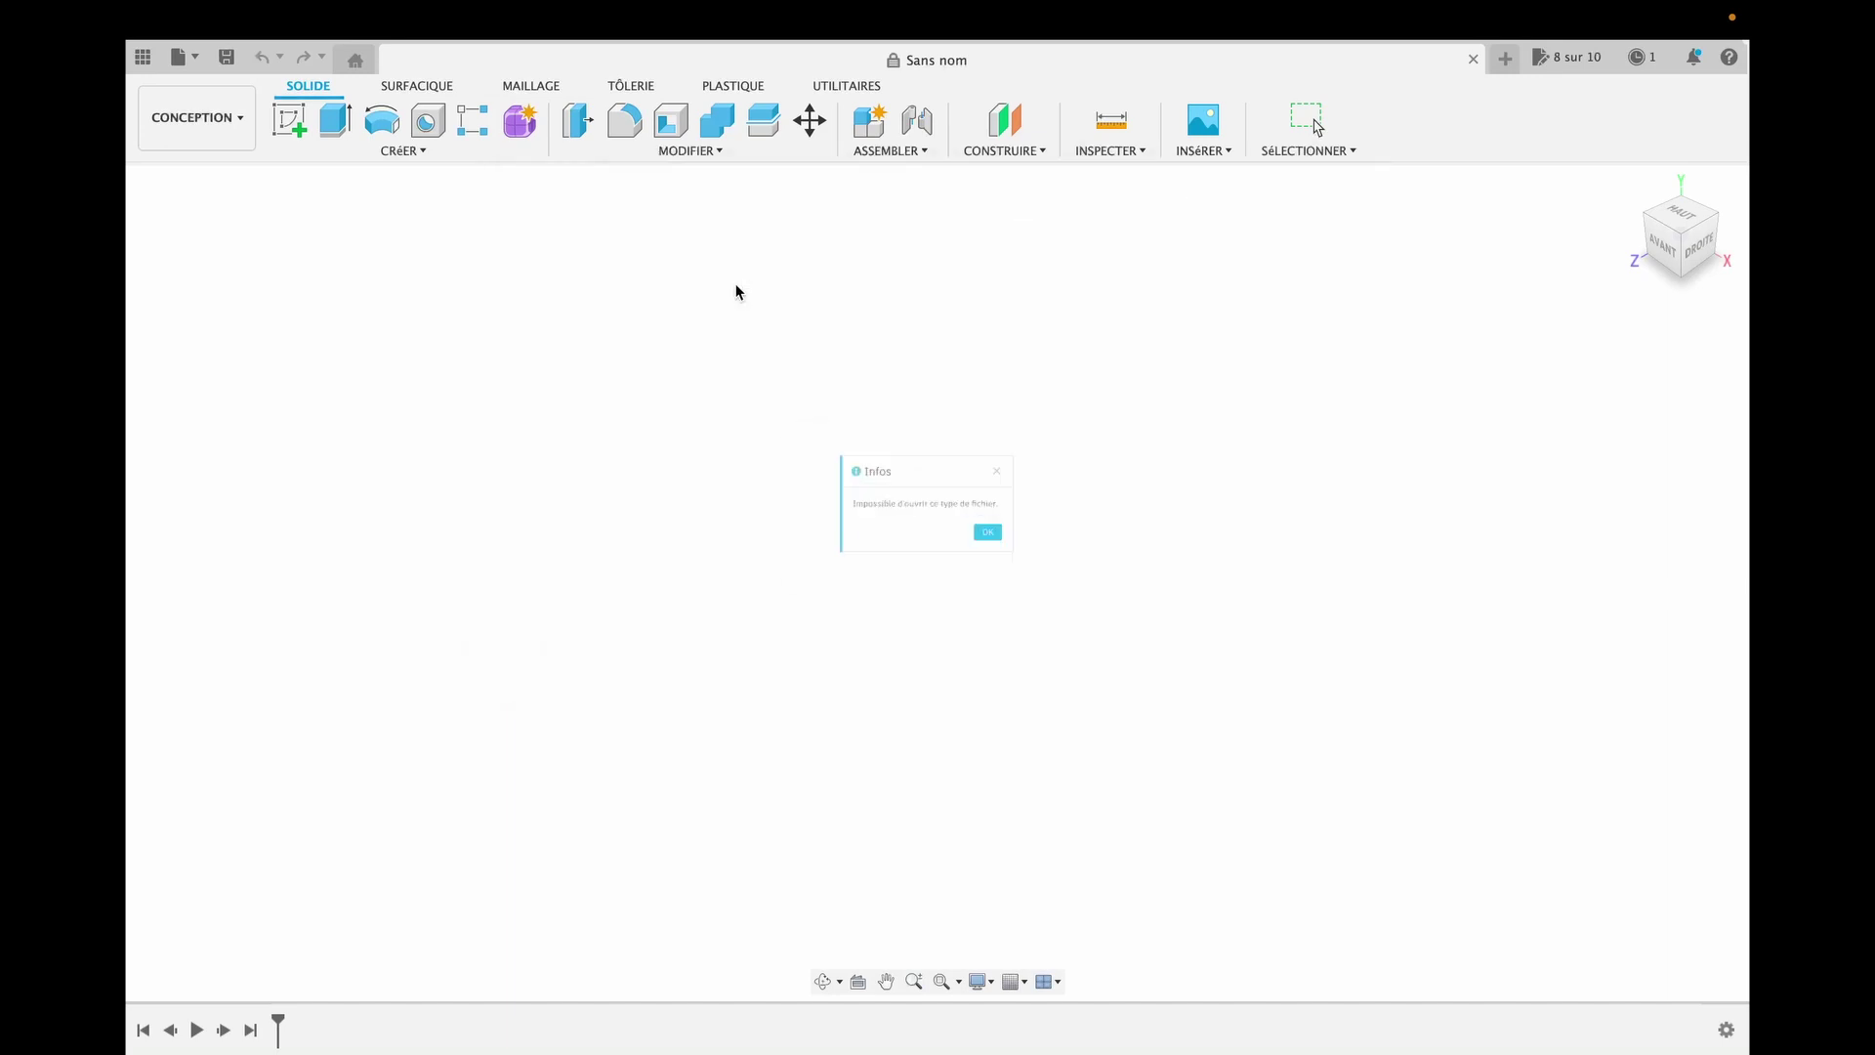
Step: Dismiss the error and open the M1.f3d design instead
left_click(1006, 553)
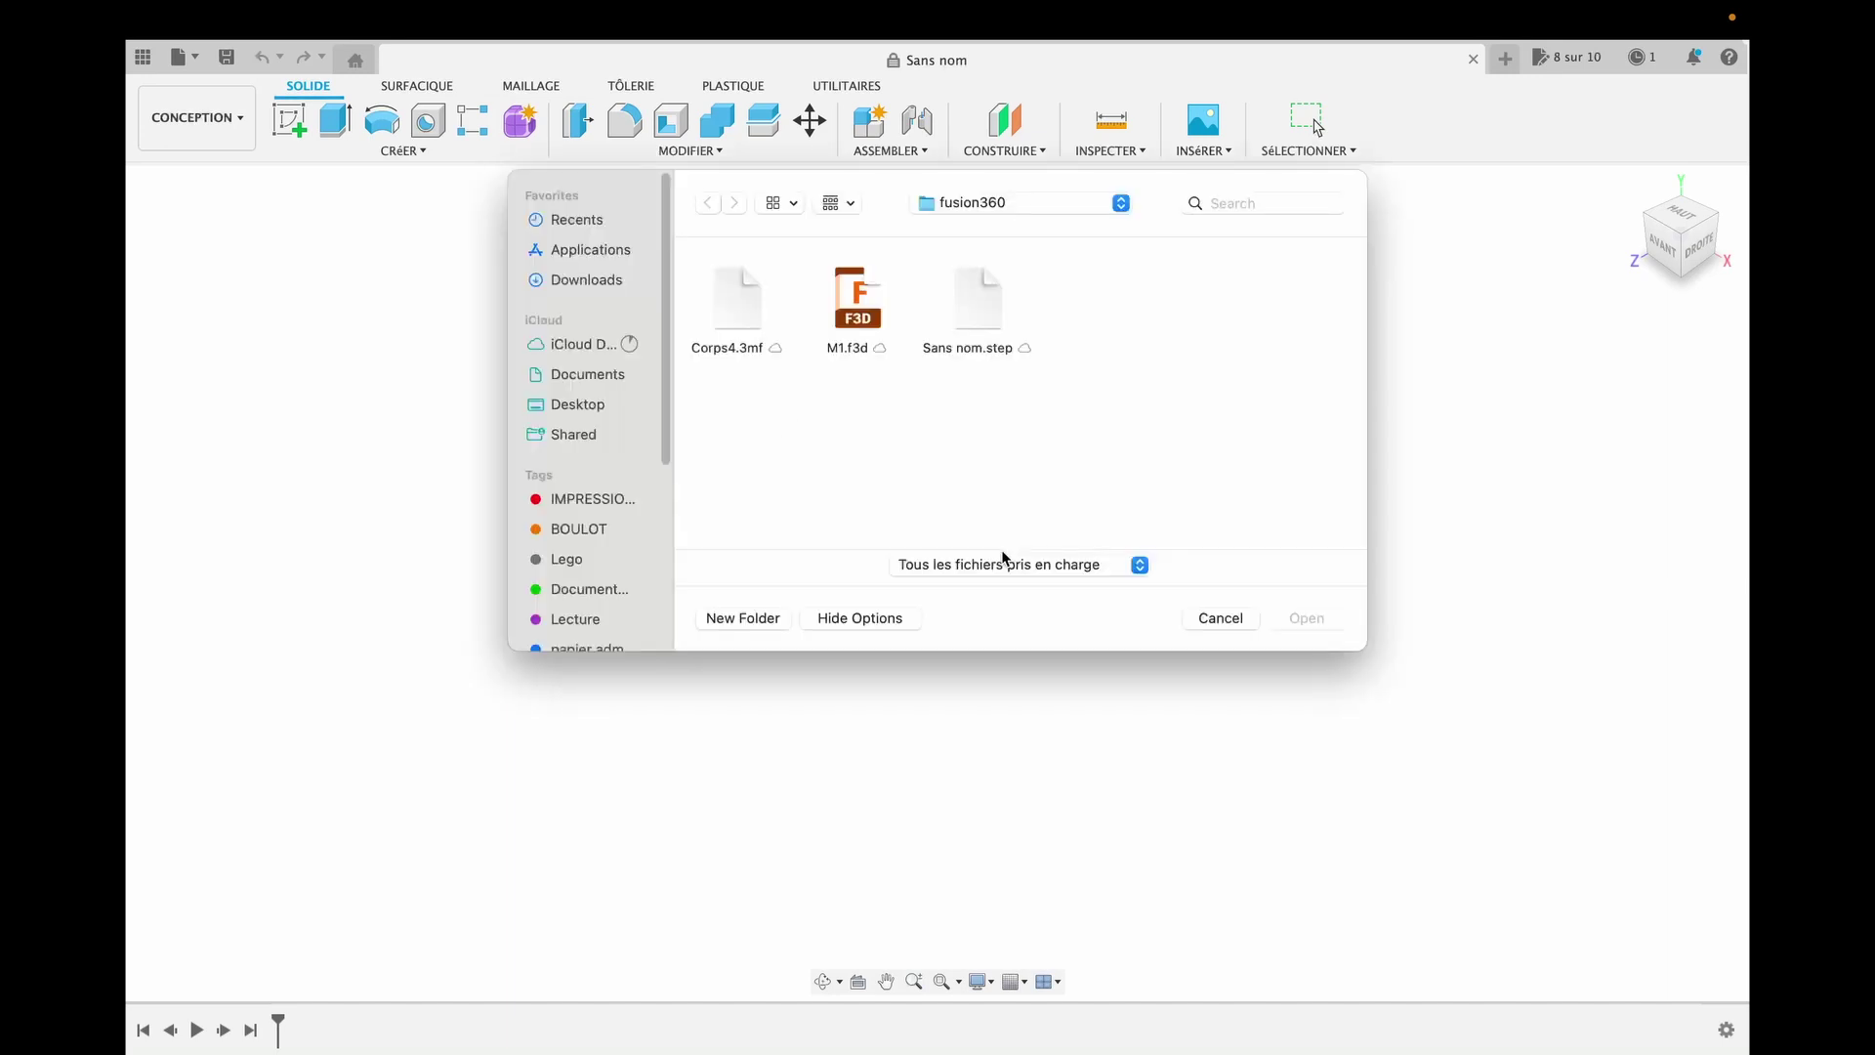
double_click(858, 298)
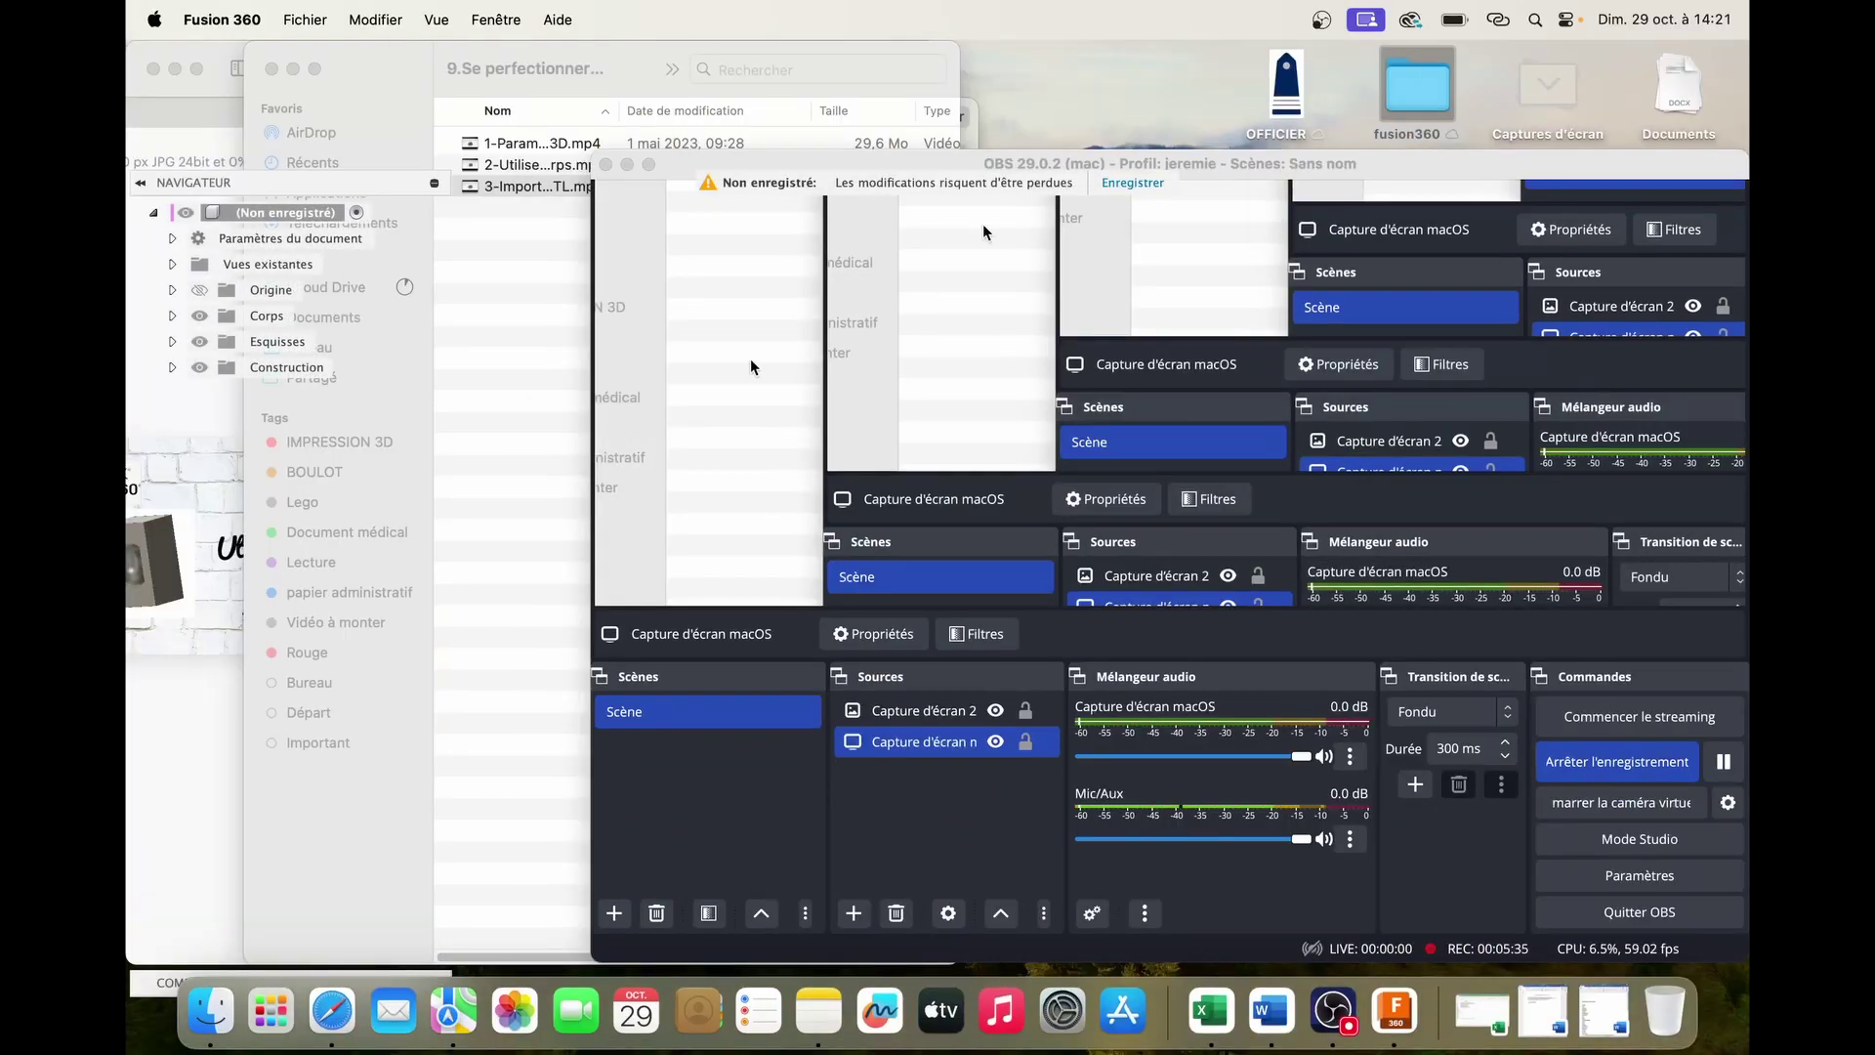
left_click(1413, 1028)
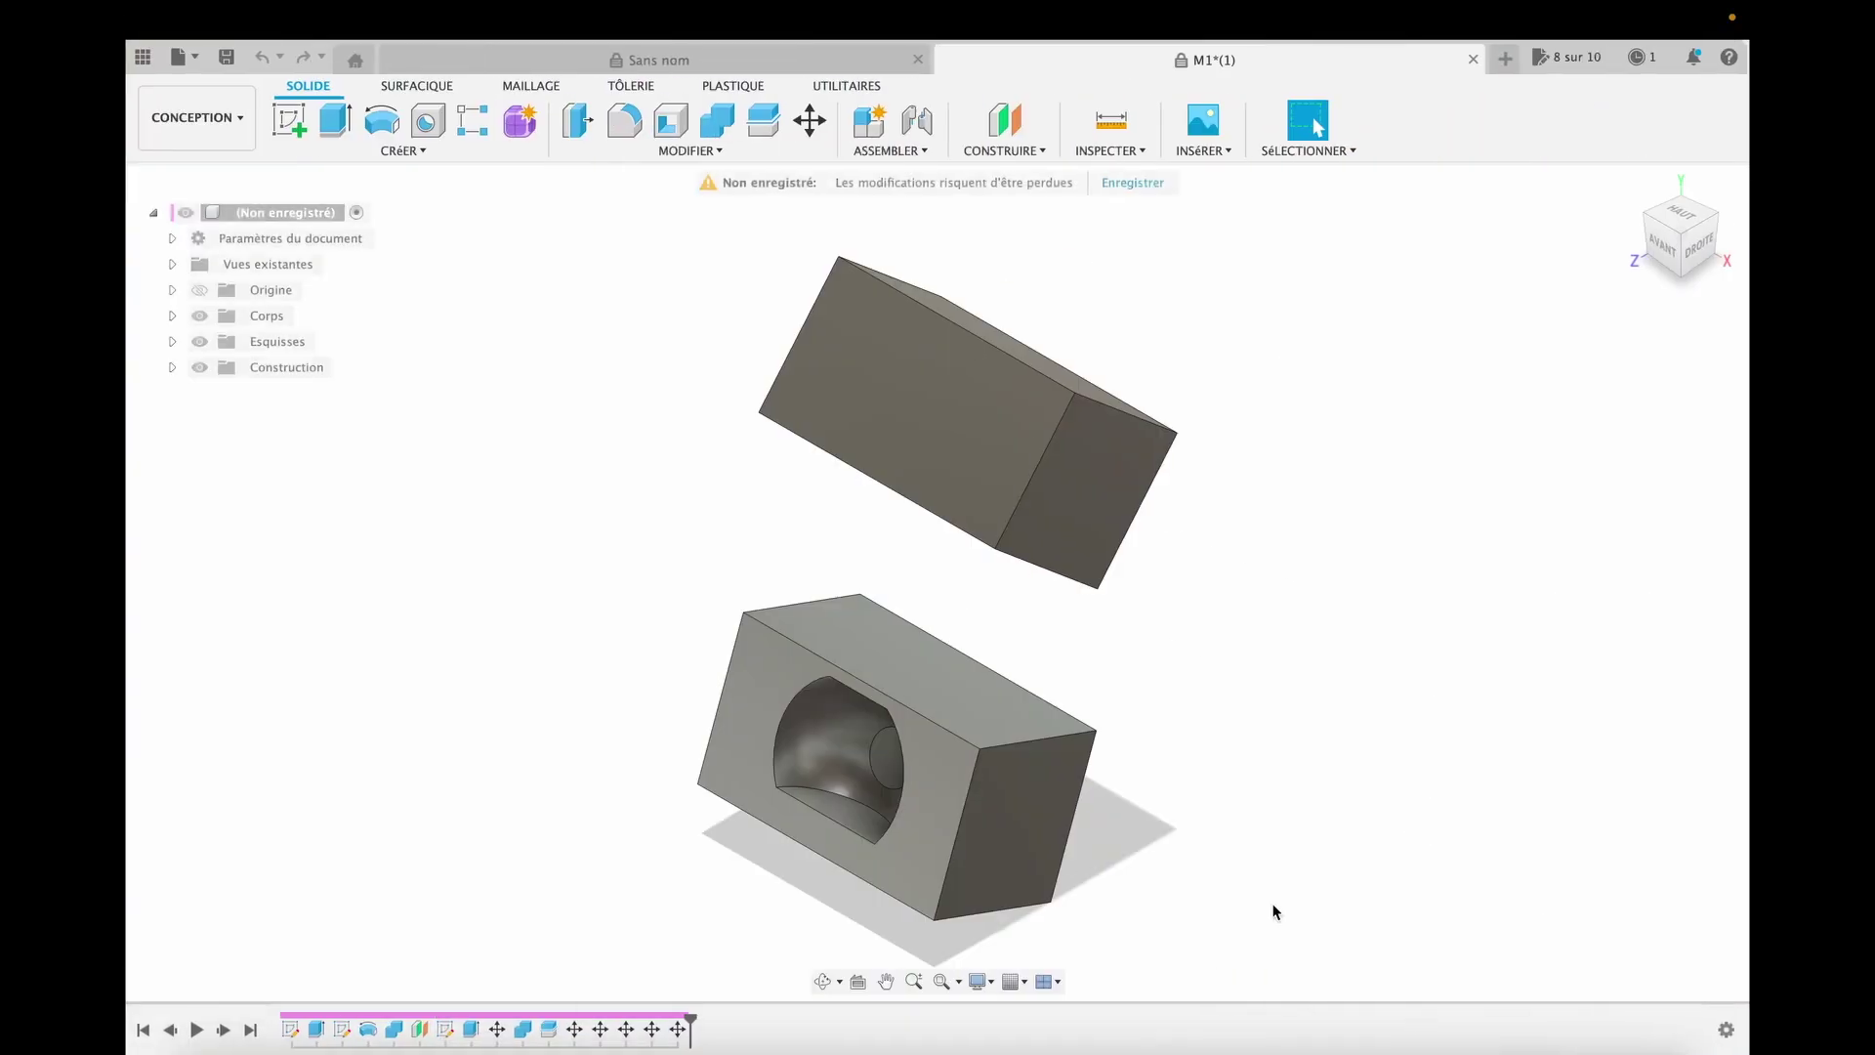
Step: Open the exported Sans nom.step file from the computer
left_click(306, 21)
left_click(370, 176)
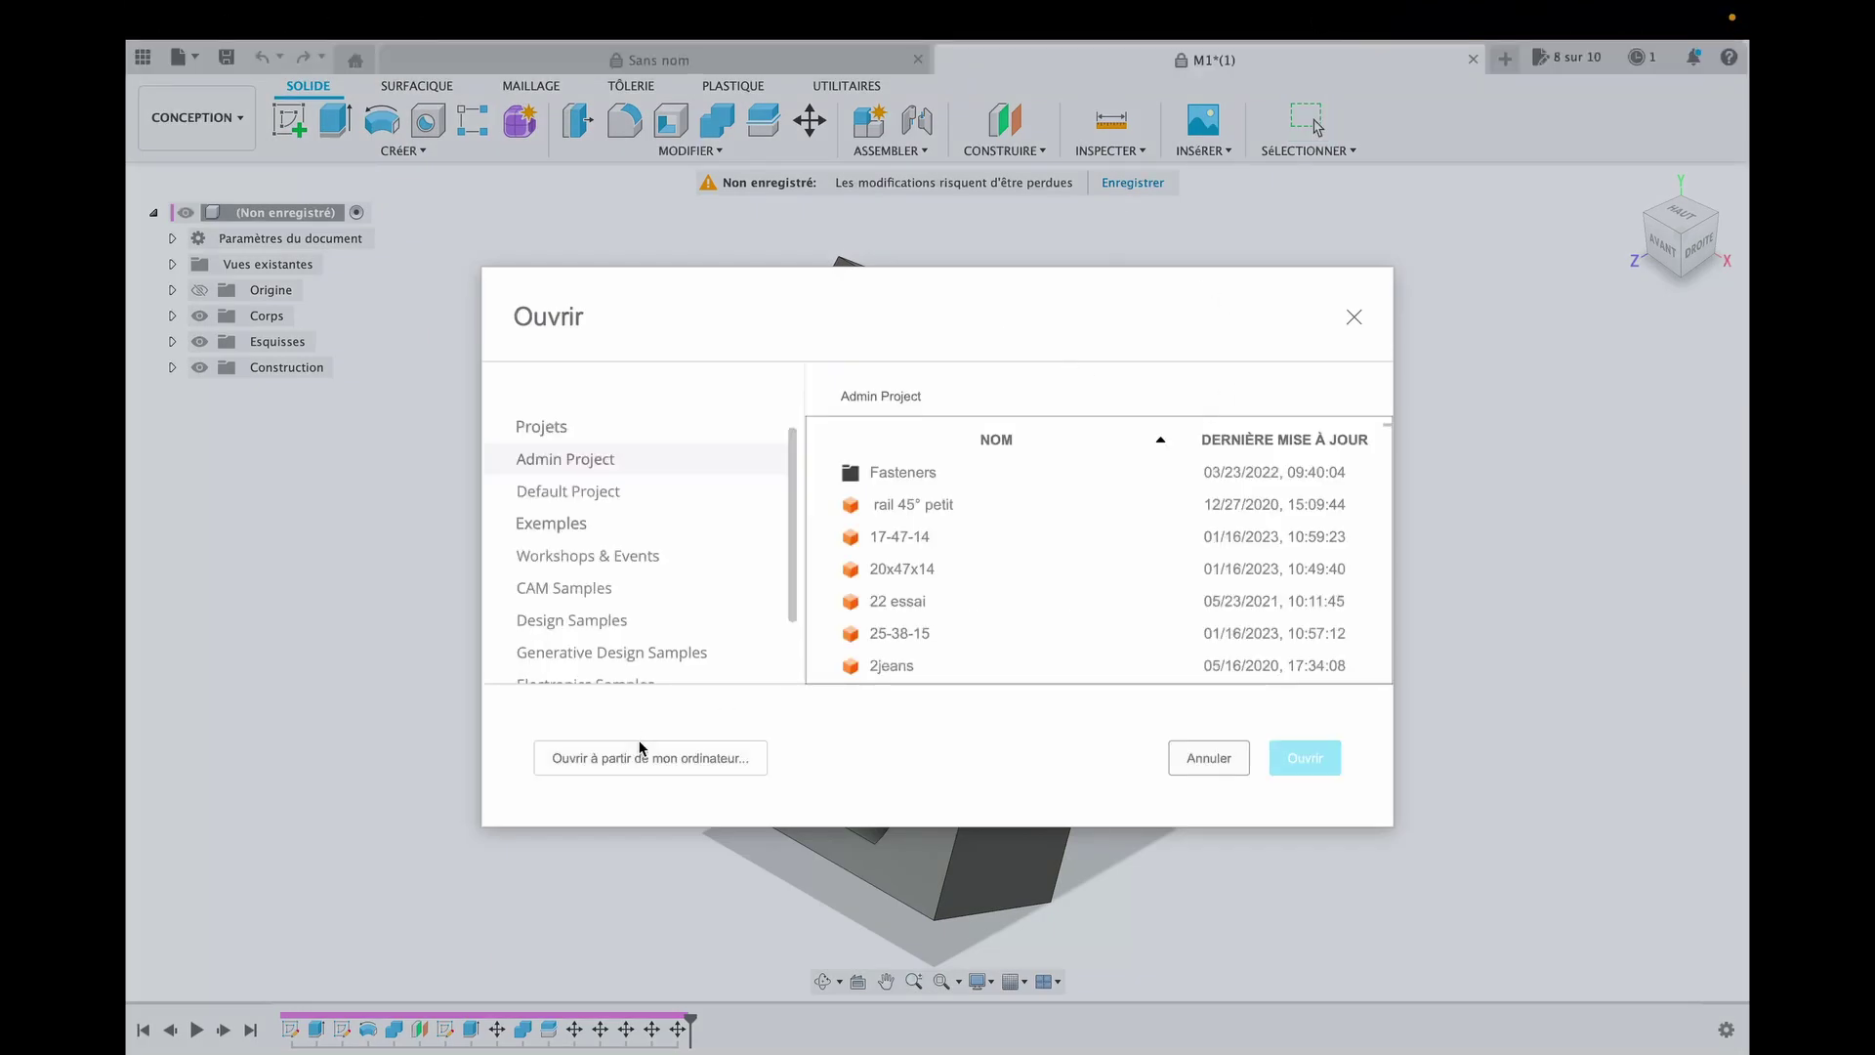
left_click(645, 752)
left_click(989, 311)
double_click(989, 310)
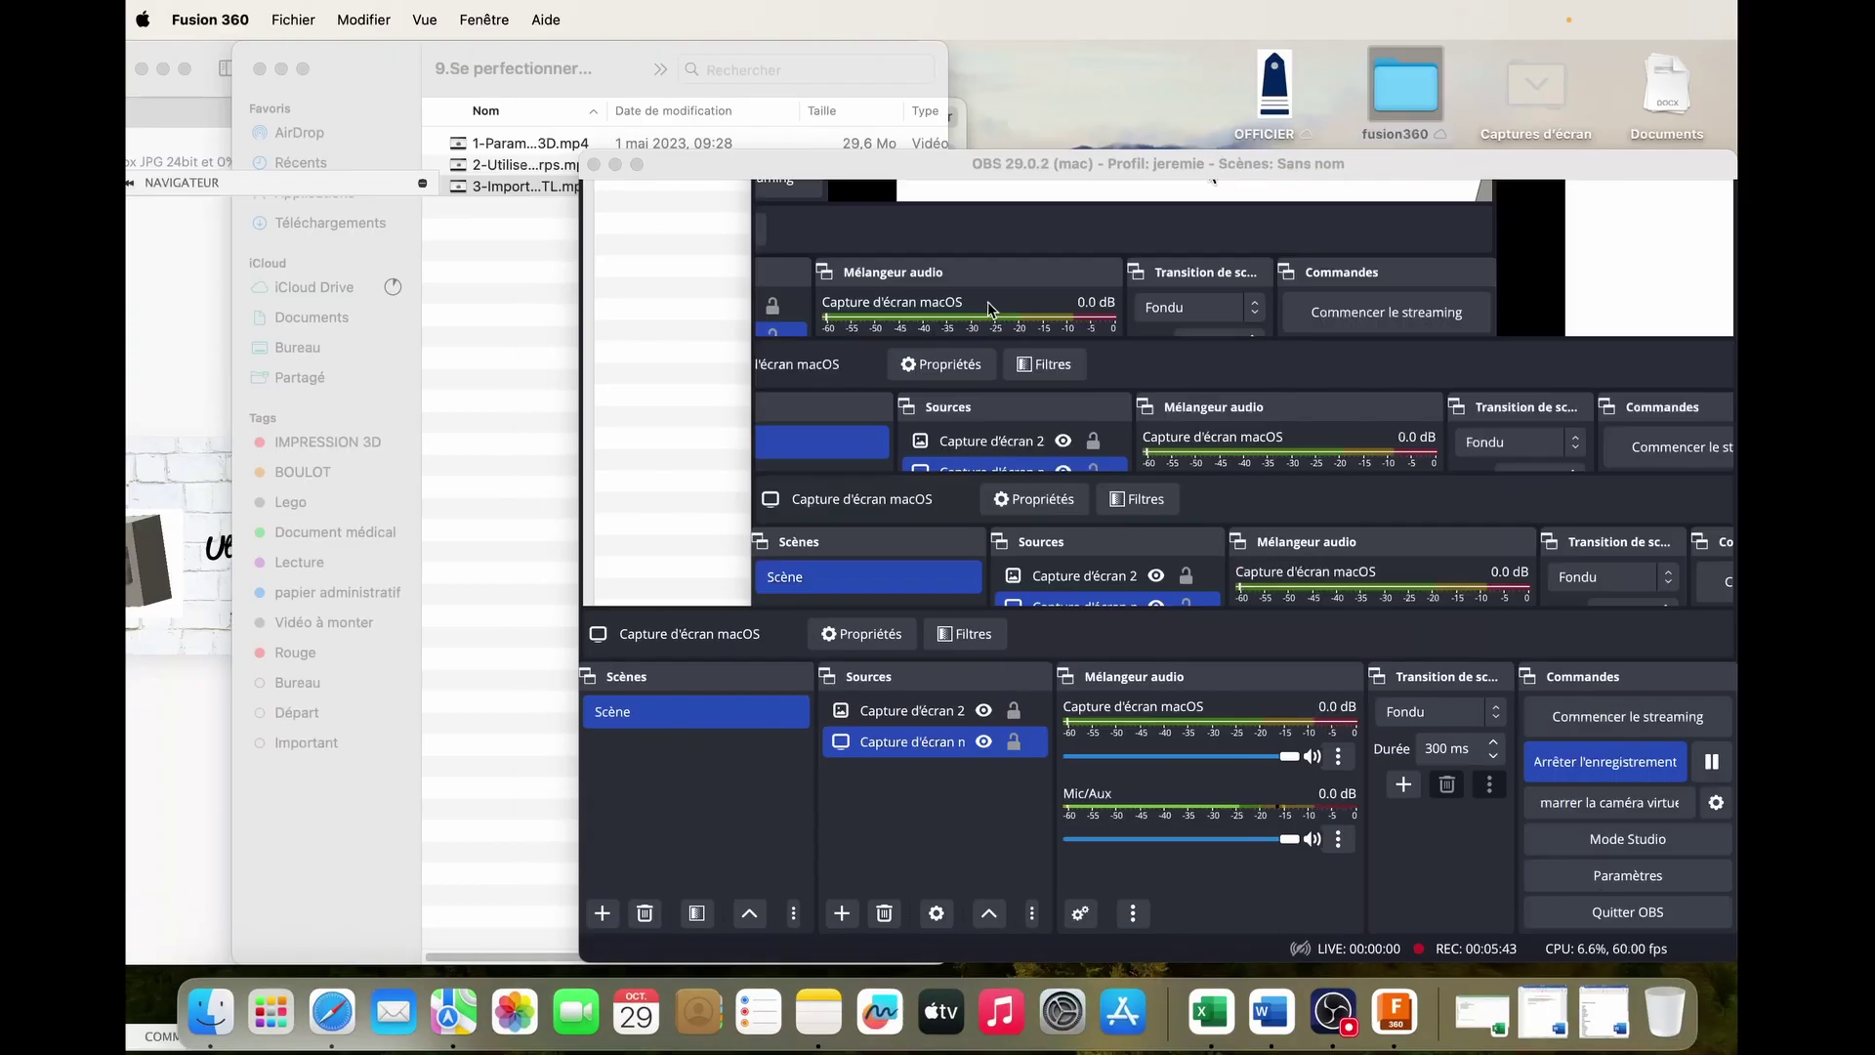
Step: Switch back to Fusion 360 to view the imported Sans nom.step mold blocks
left_click(1391, 1015)
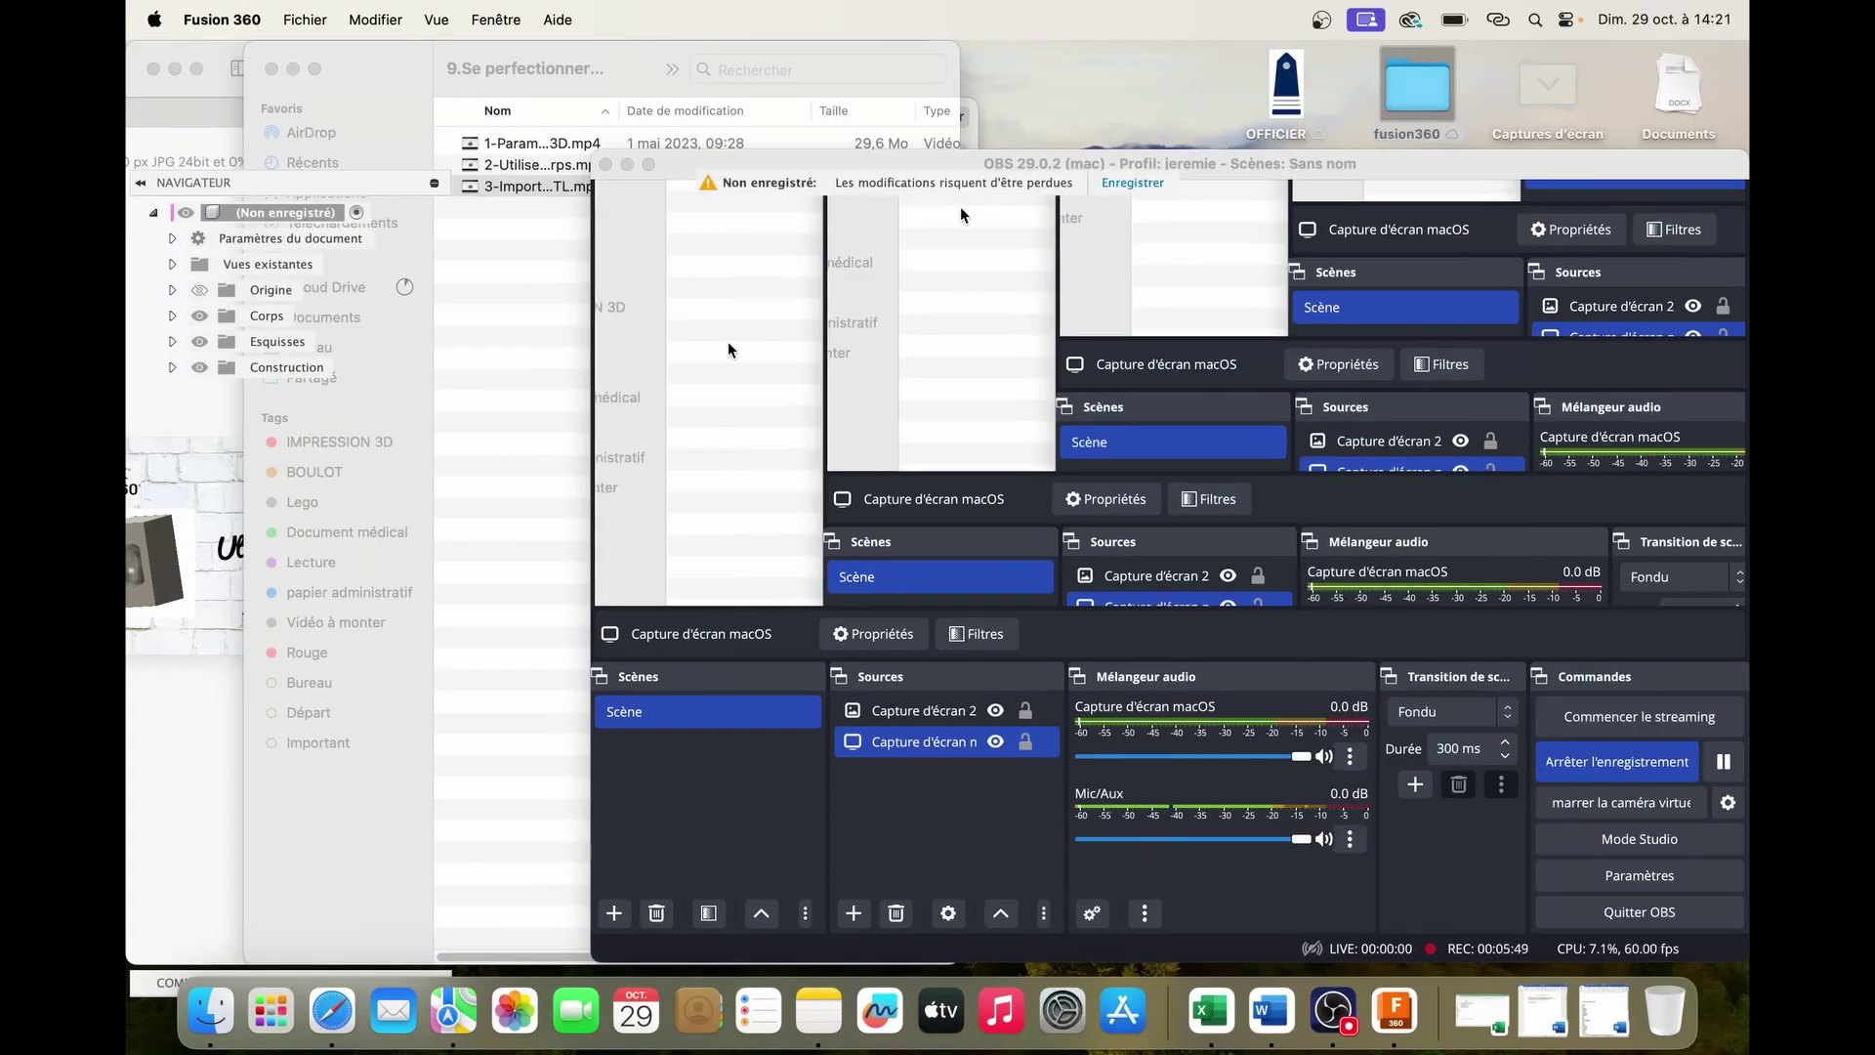
left_click(1394, 1011)
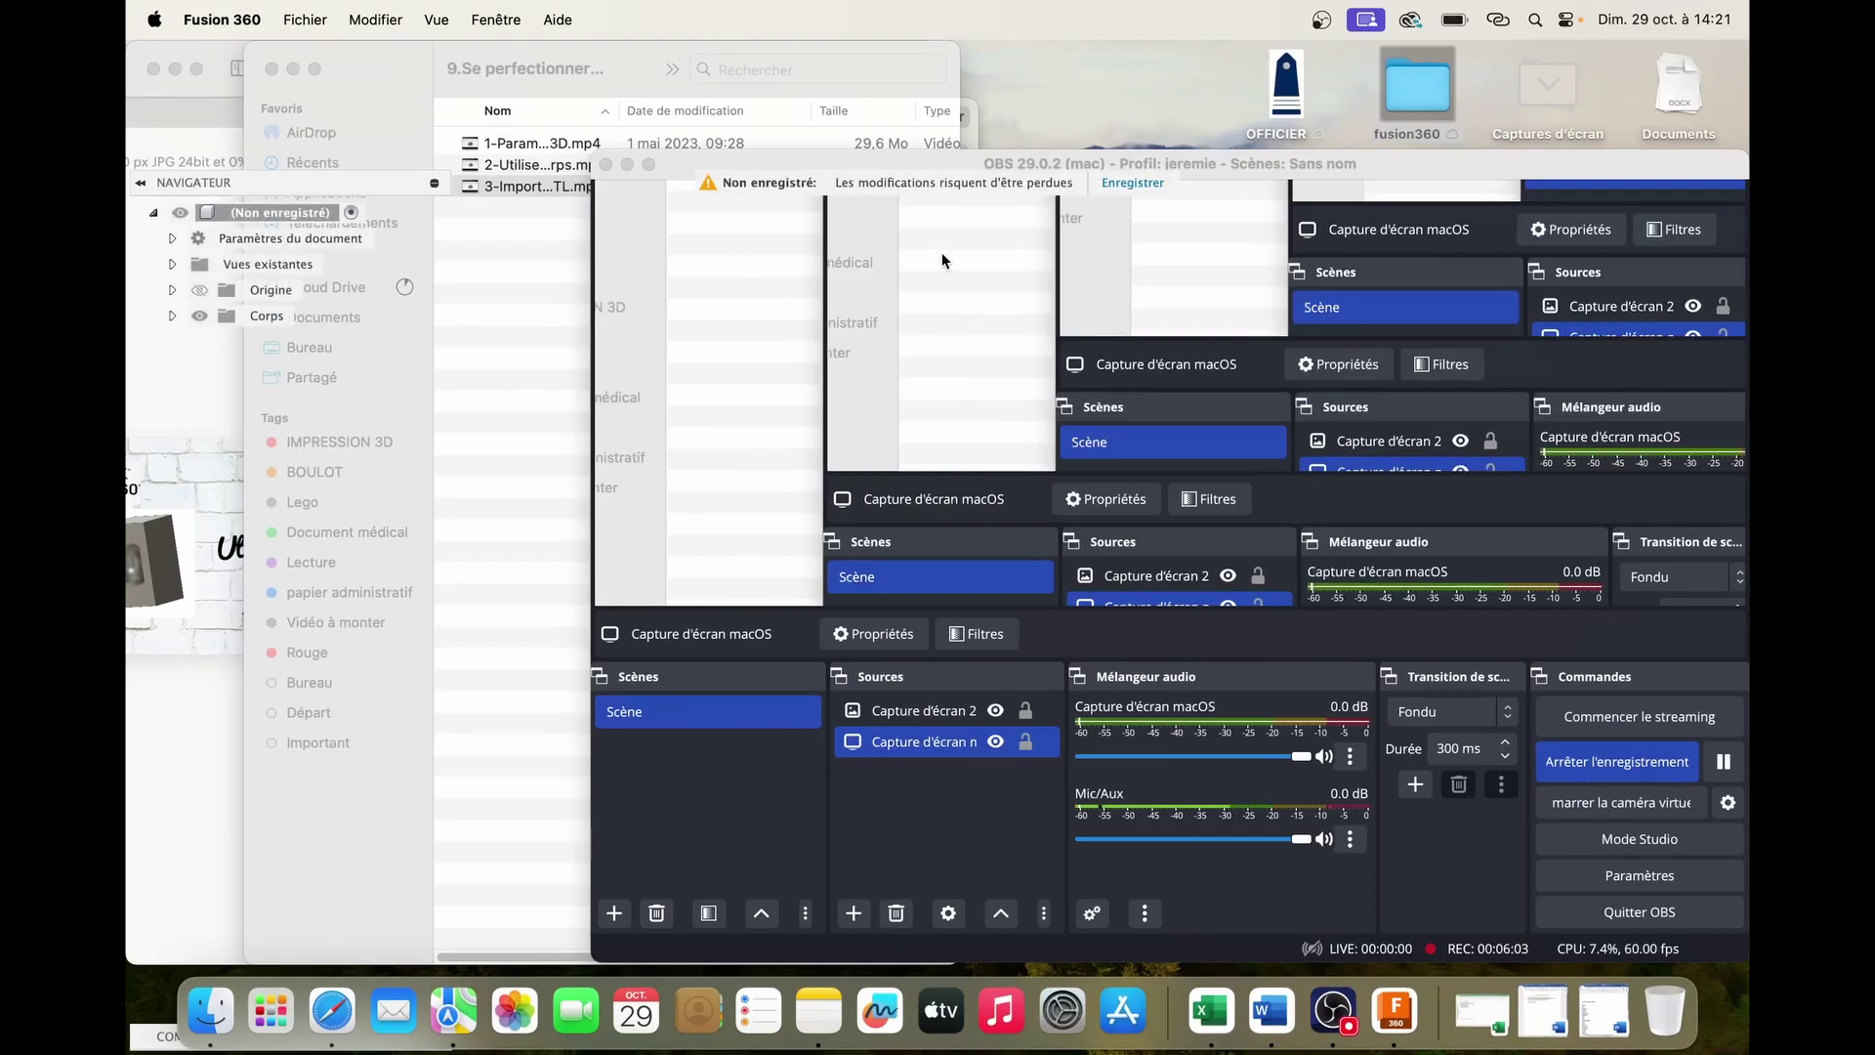
left_click(1395, 1010)
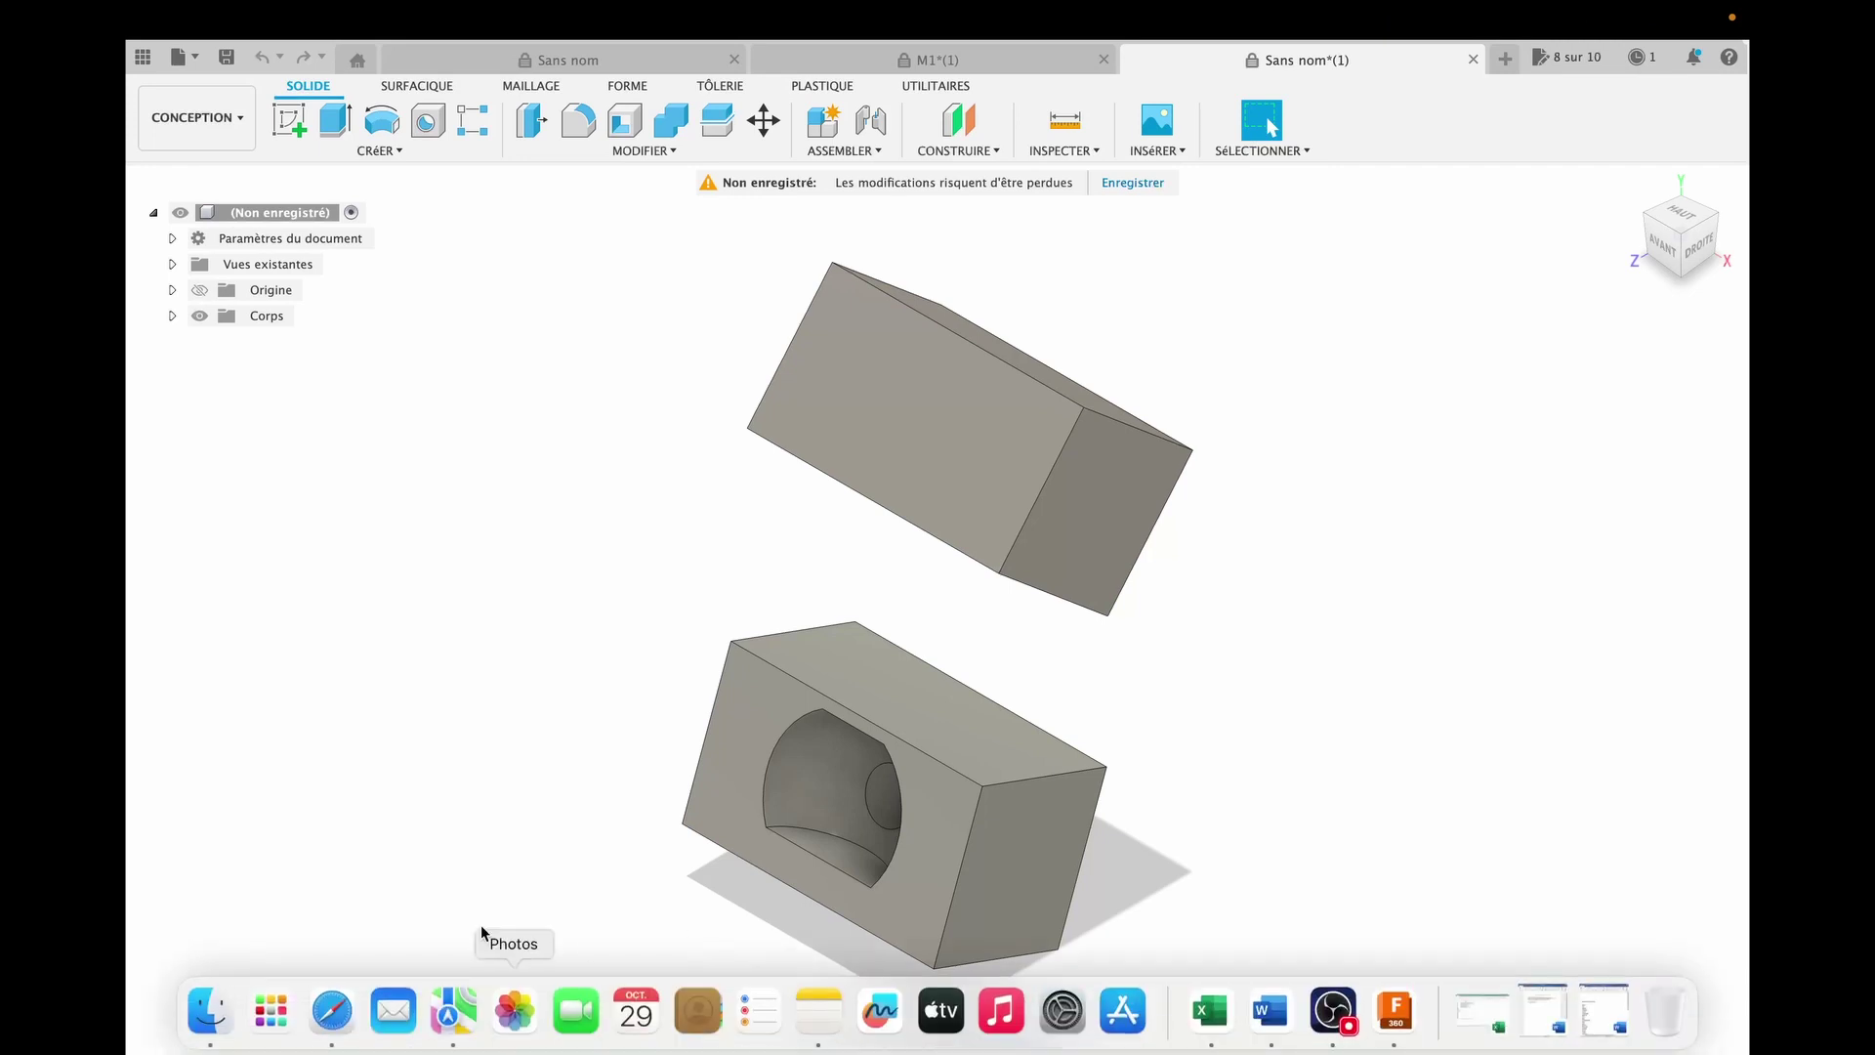
Step: Turn on Capturer l'historique de conception from the imported design's root node
right_click(278, 215)
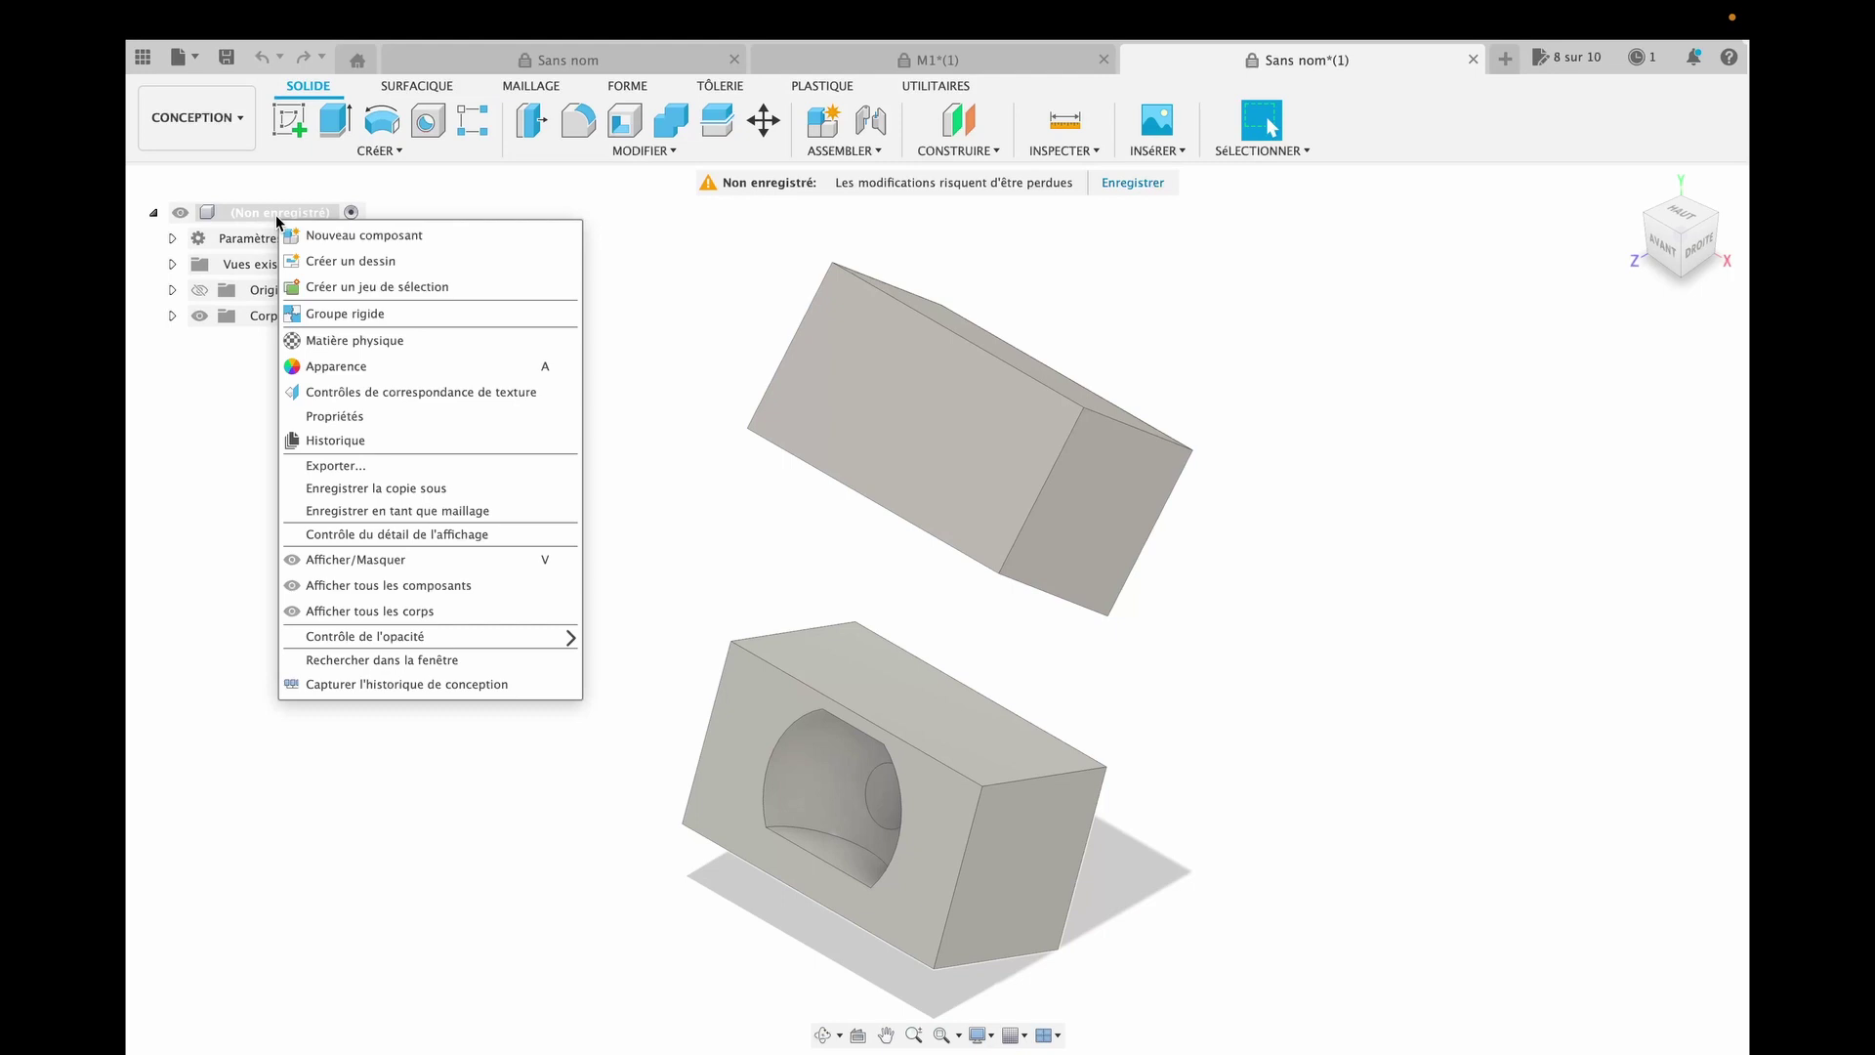
left_click(390, 682)
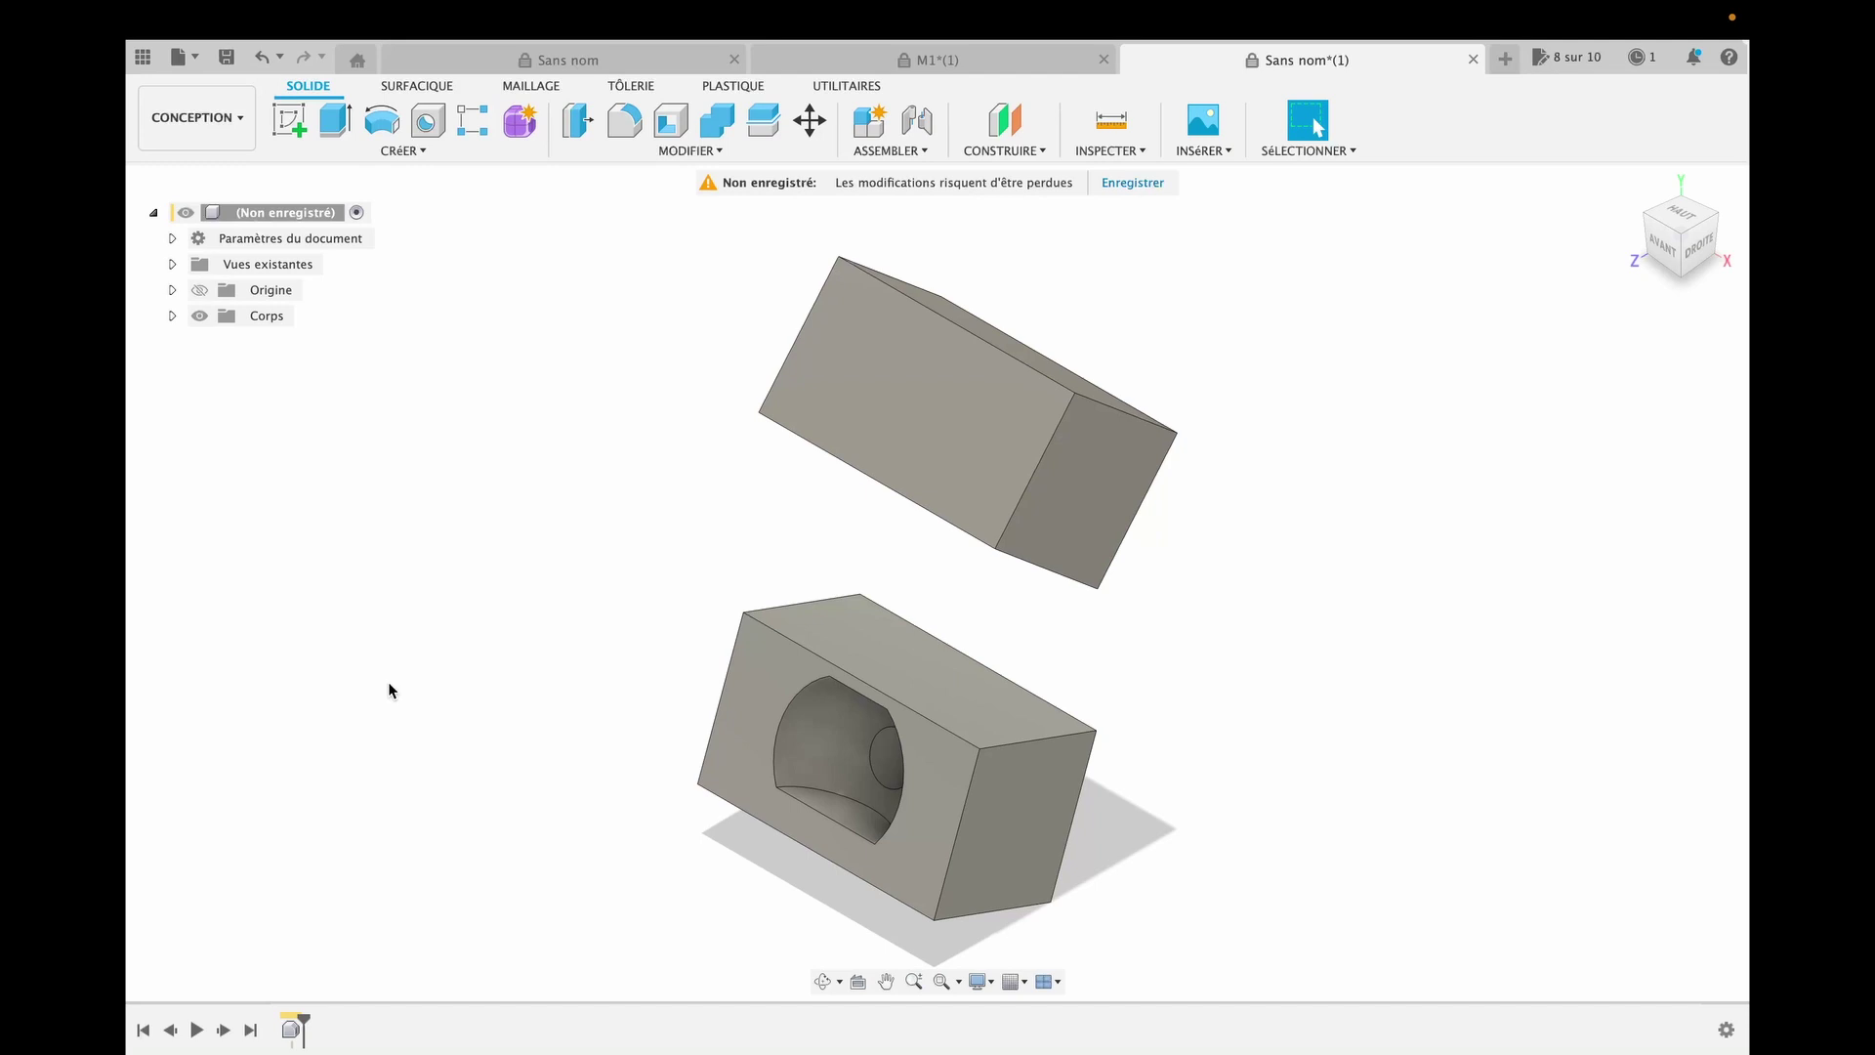
Step: Extrude the lower block's face around the hole 30 mm, then orbit to see both cavities
left_click(752, 674)
key("e")
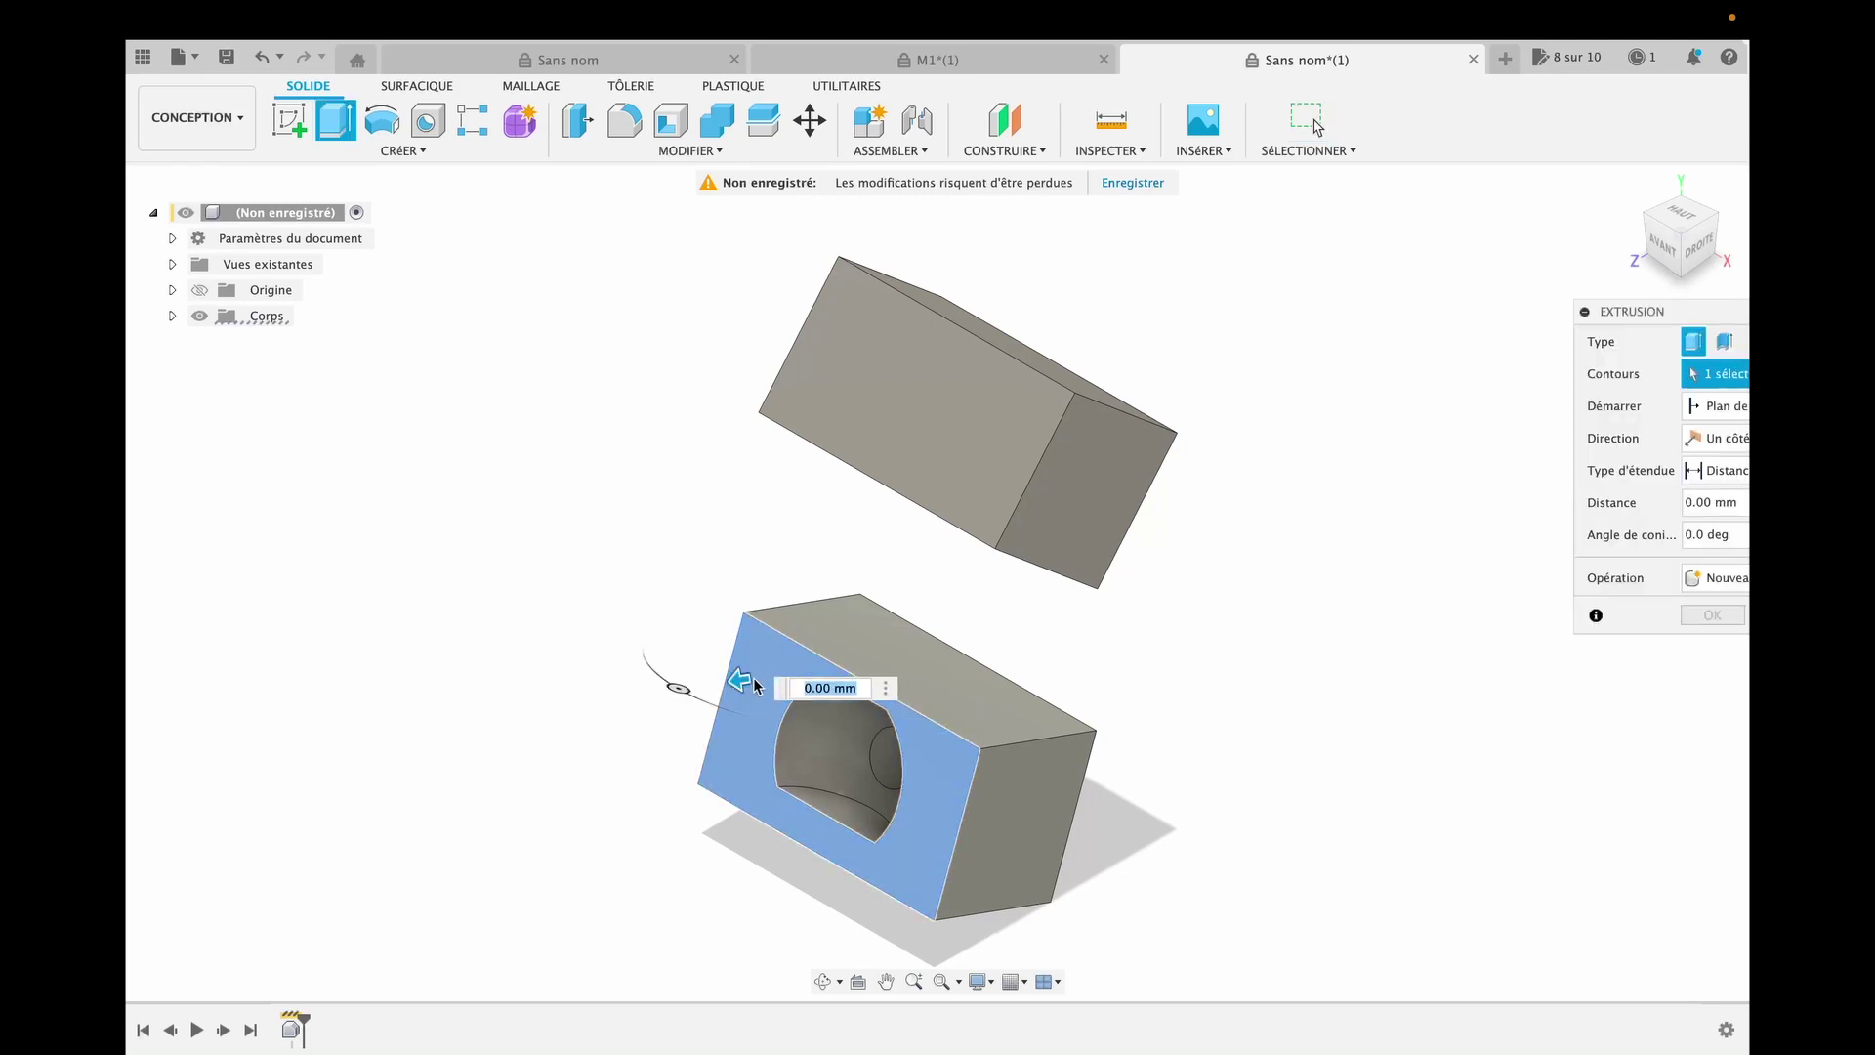
left_click_drag(755, 683, 689, 711)
key("Return")
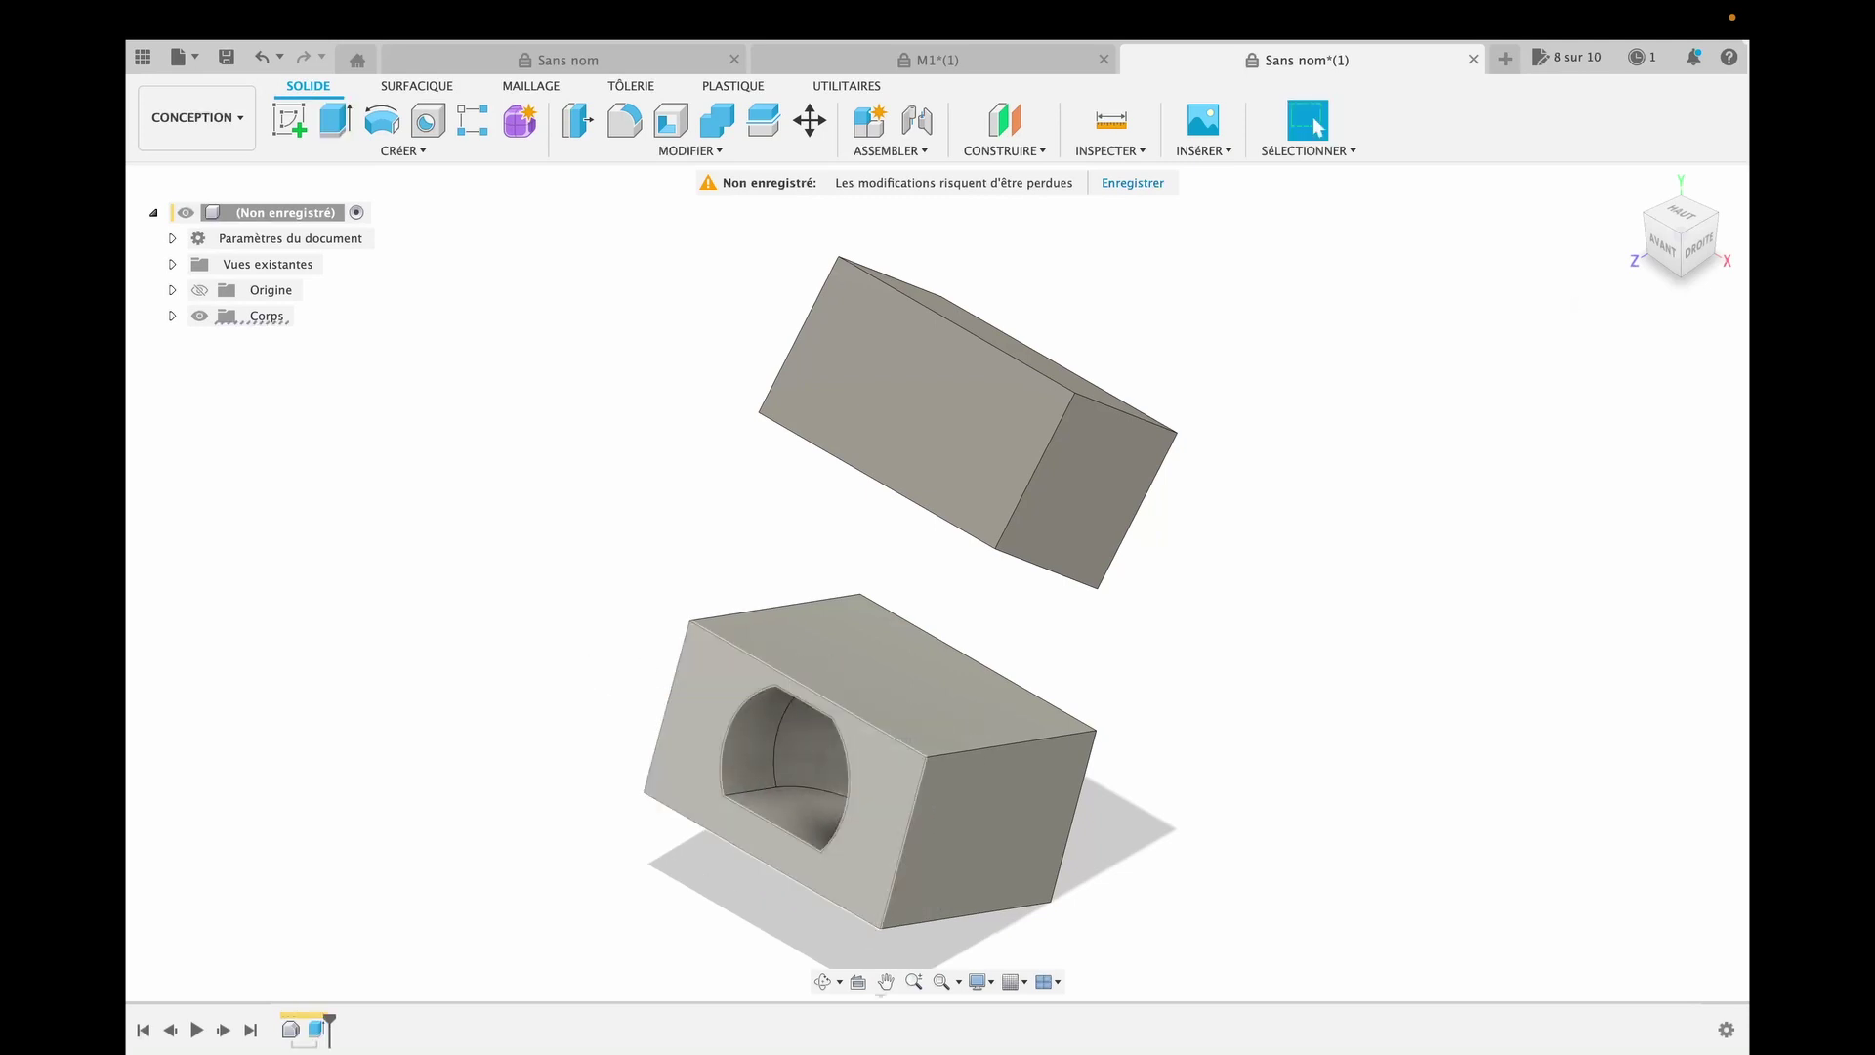
left_click(823, 981)
left_click_drag(862, 650, 935, 593)
key("Escape")
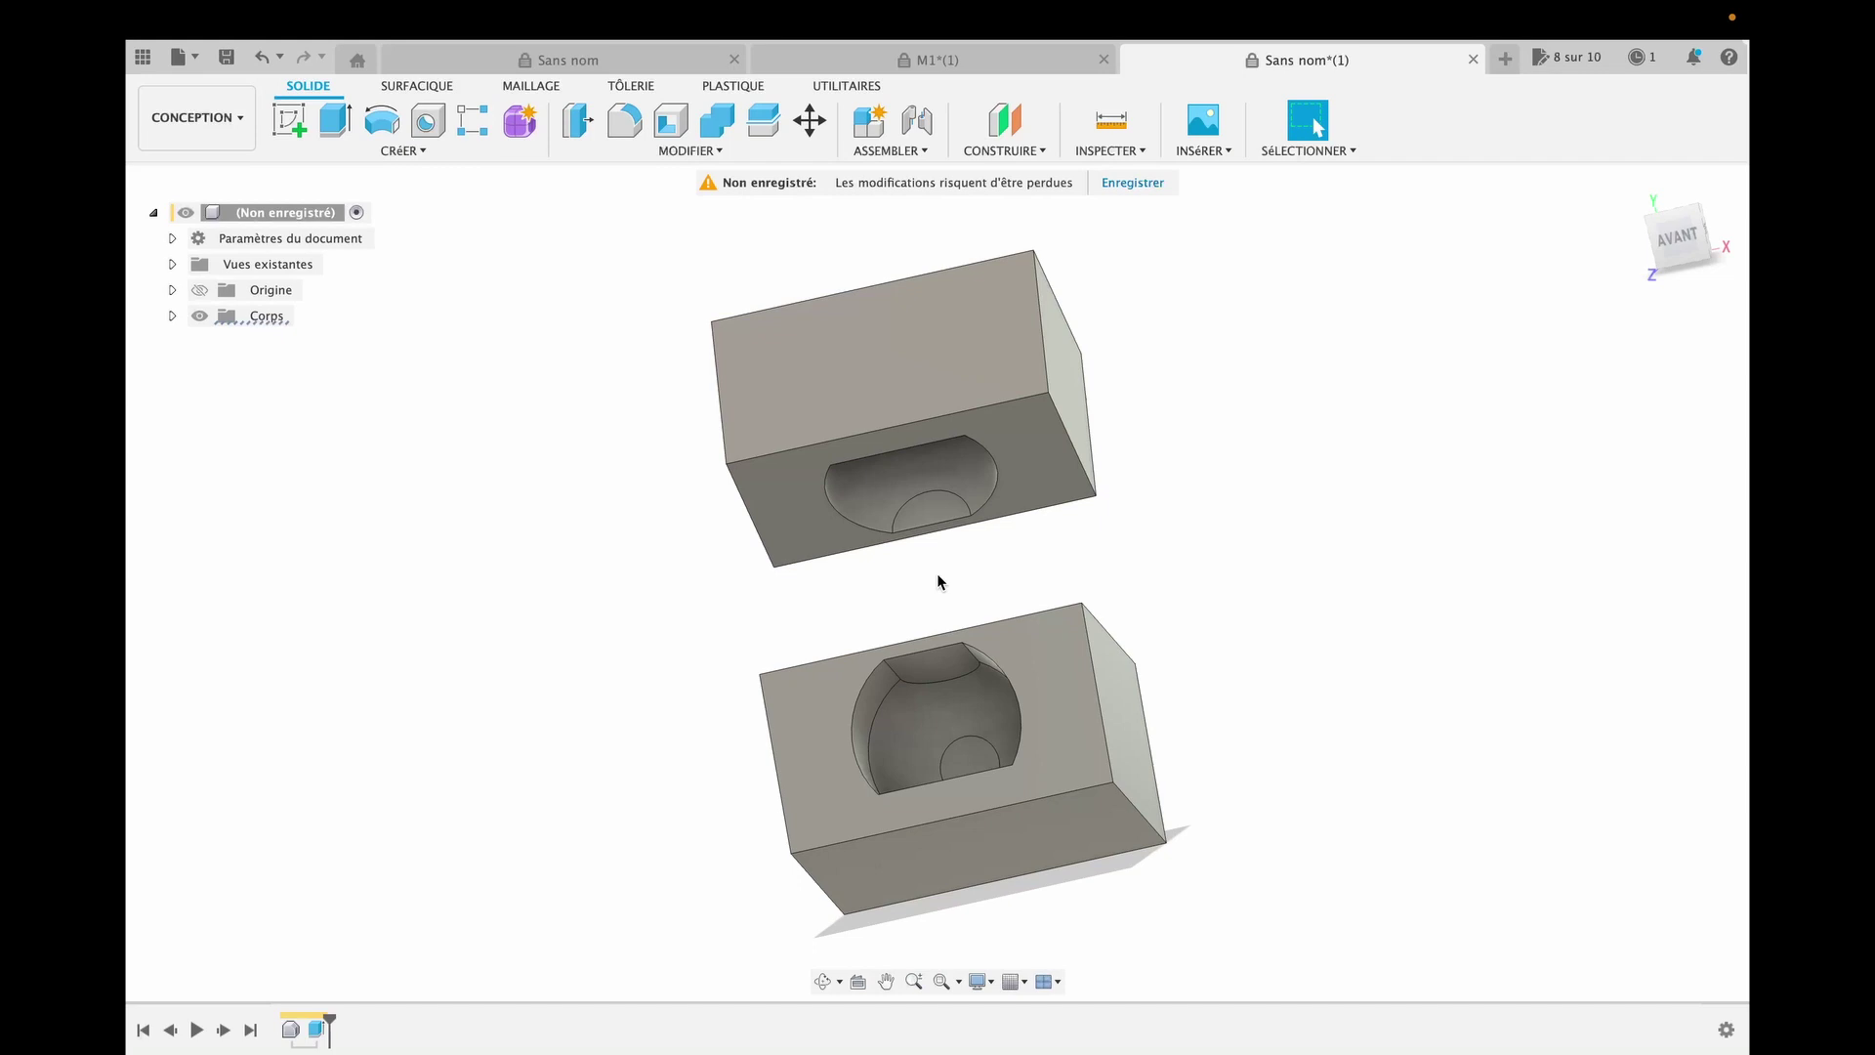
Step: Offset the upper block's spherical cavity face by -1 mm with Press/Pull
left_click(683, 150)
left_click(625, 172)
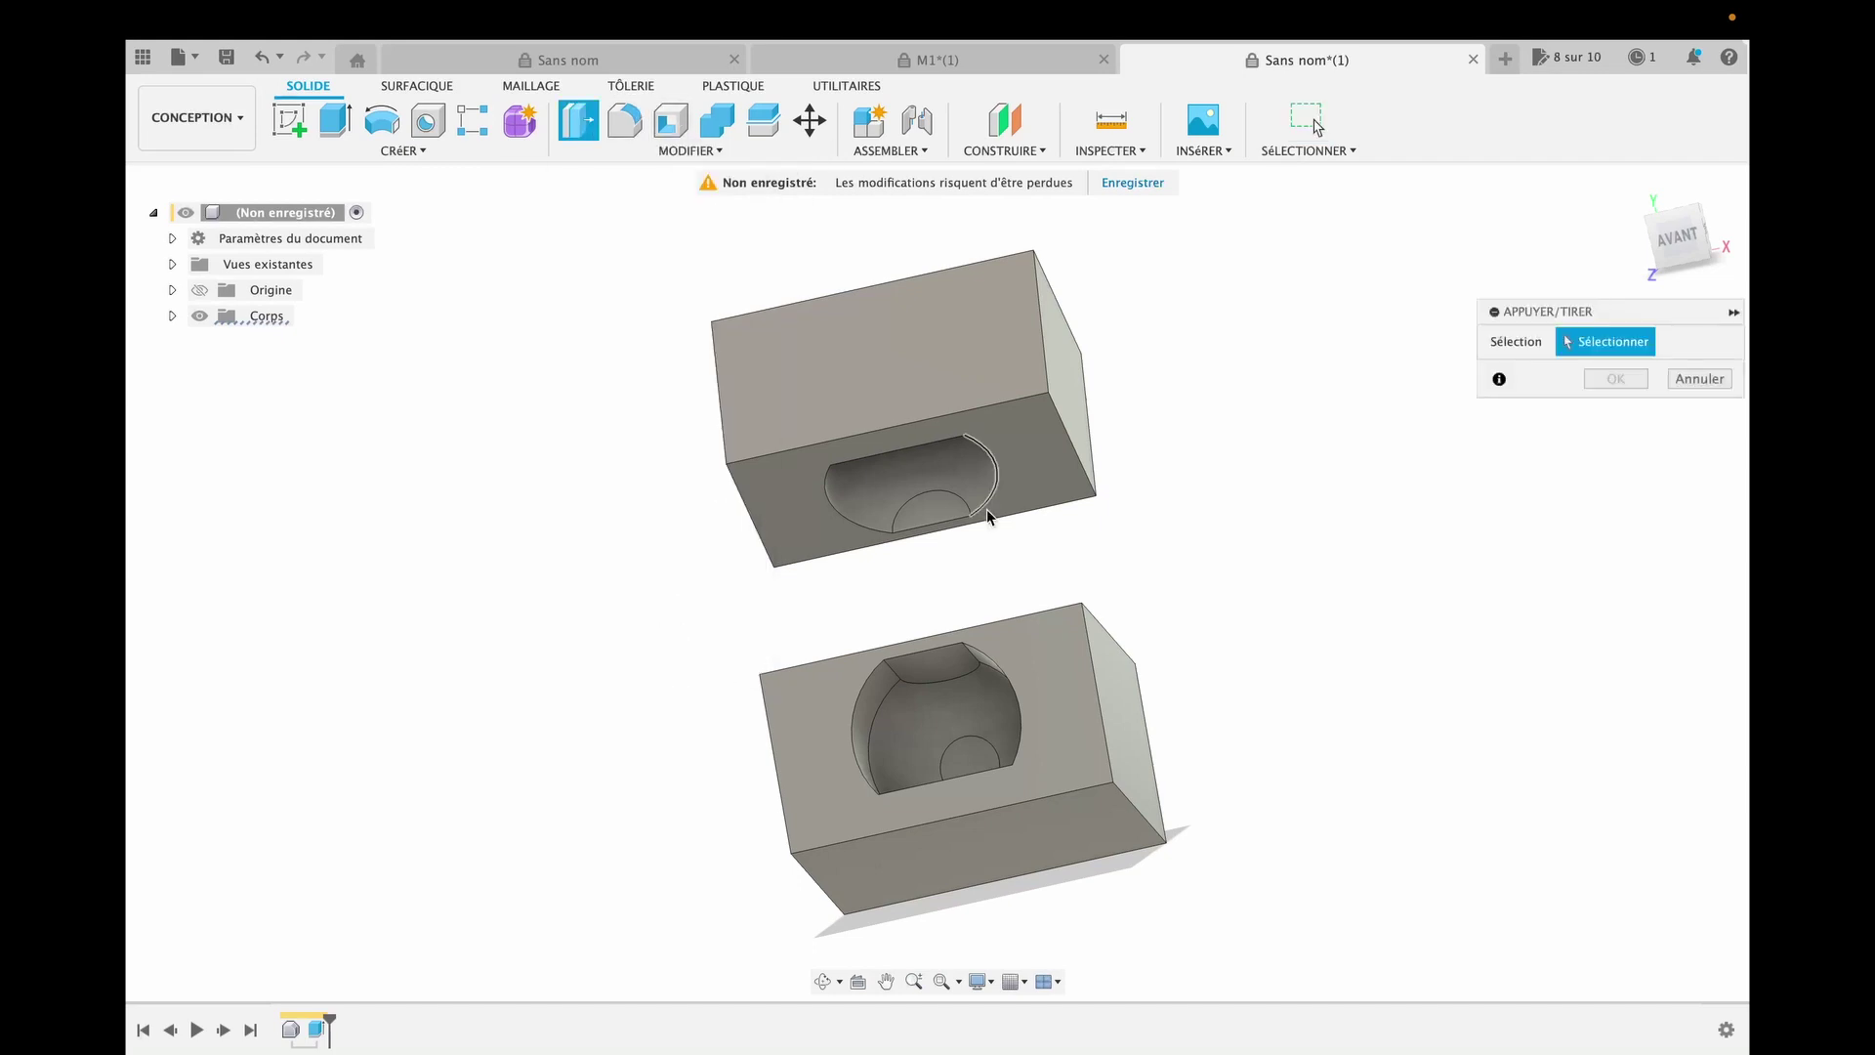
left_click(937, 479)
type("-1")
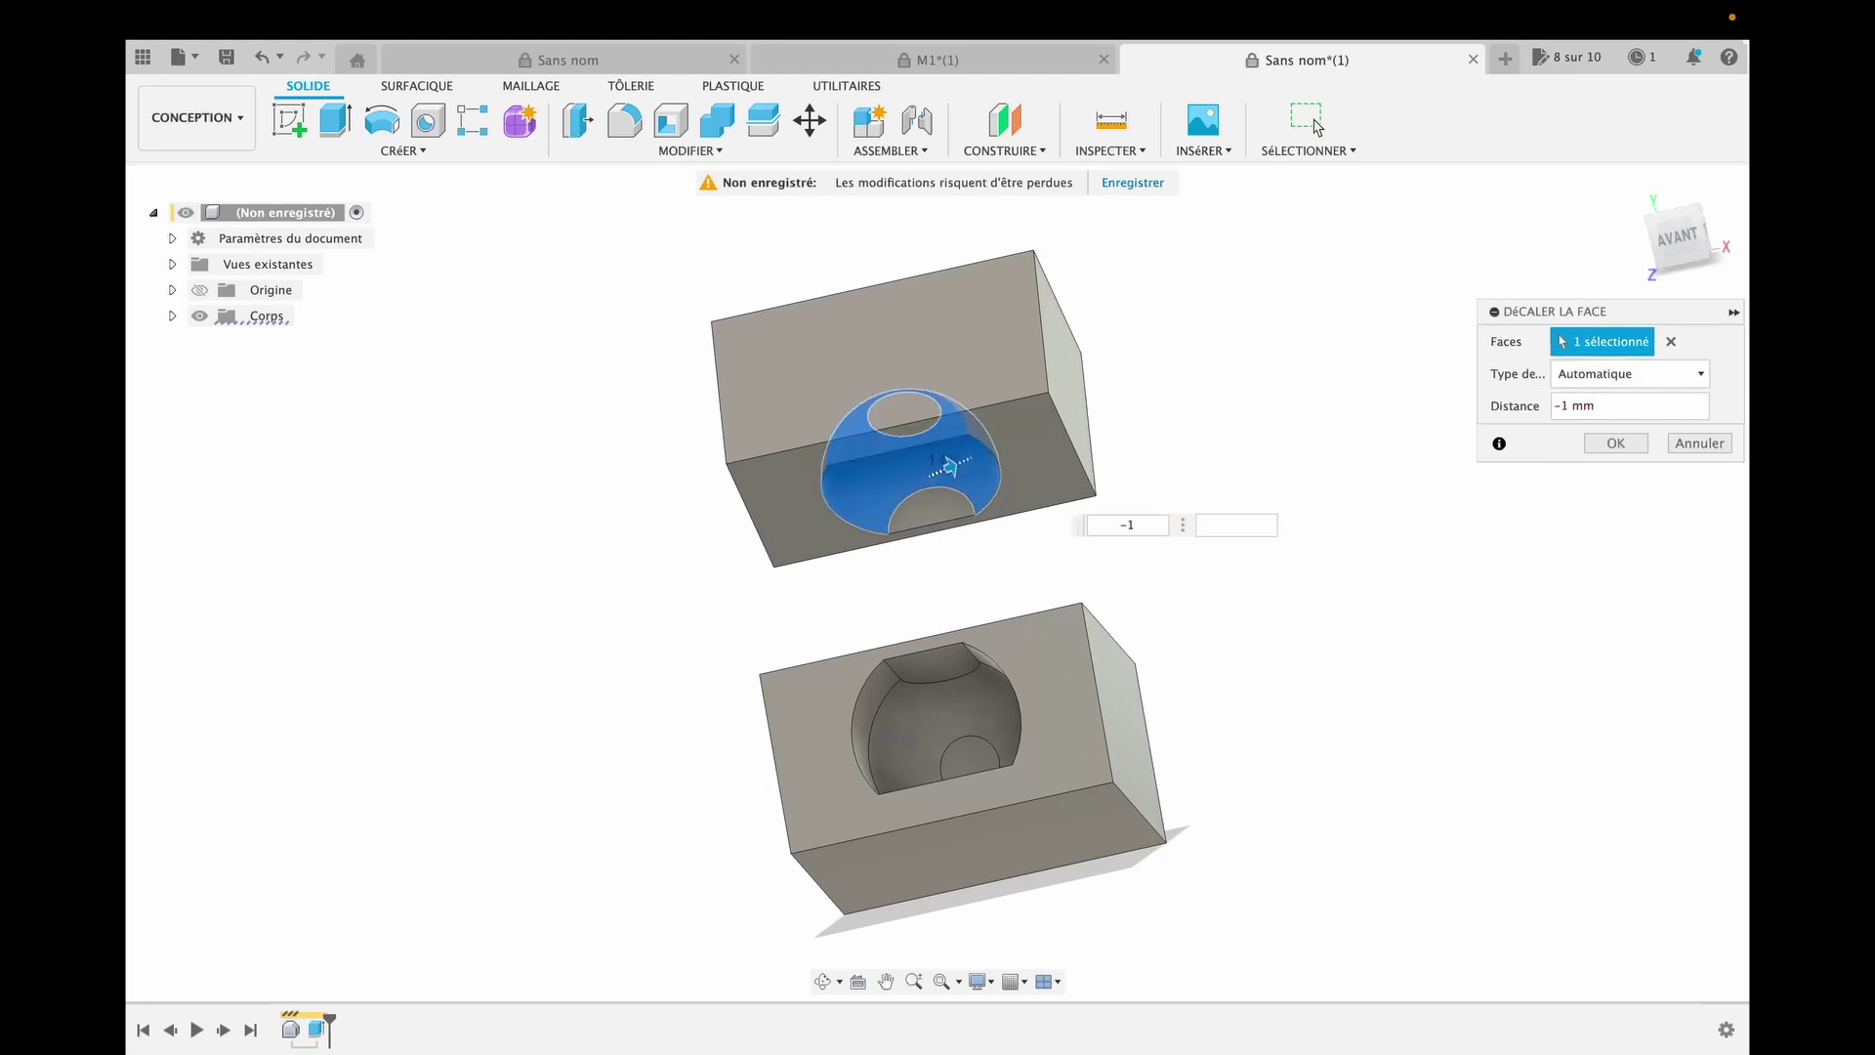
key("Return")
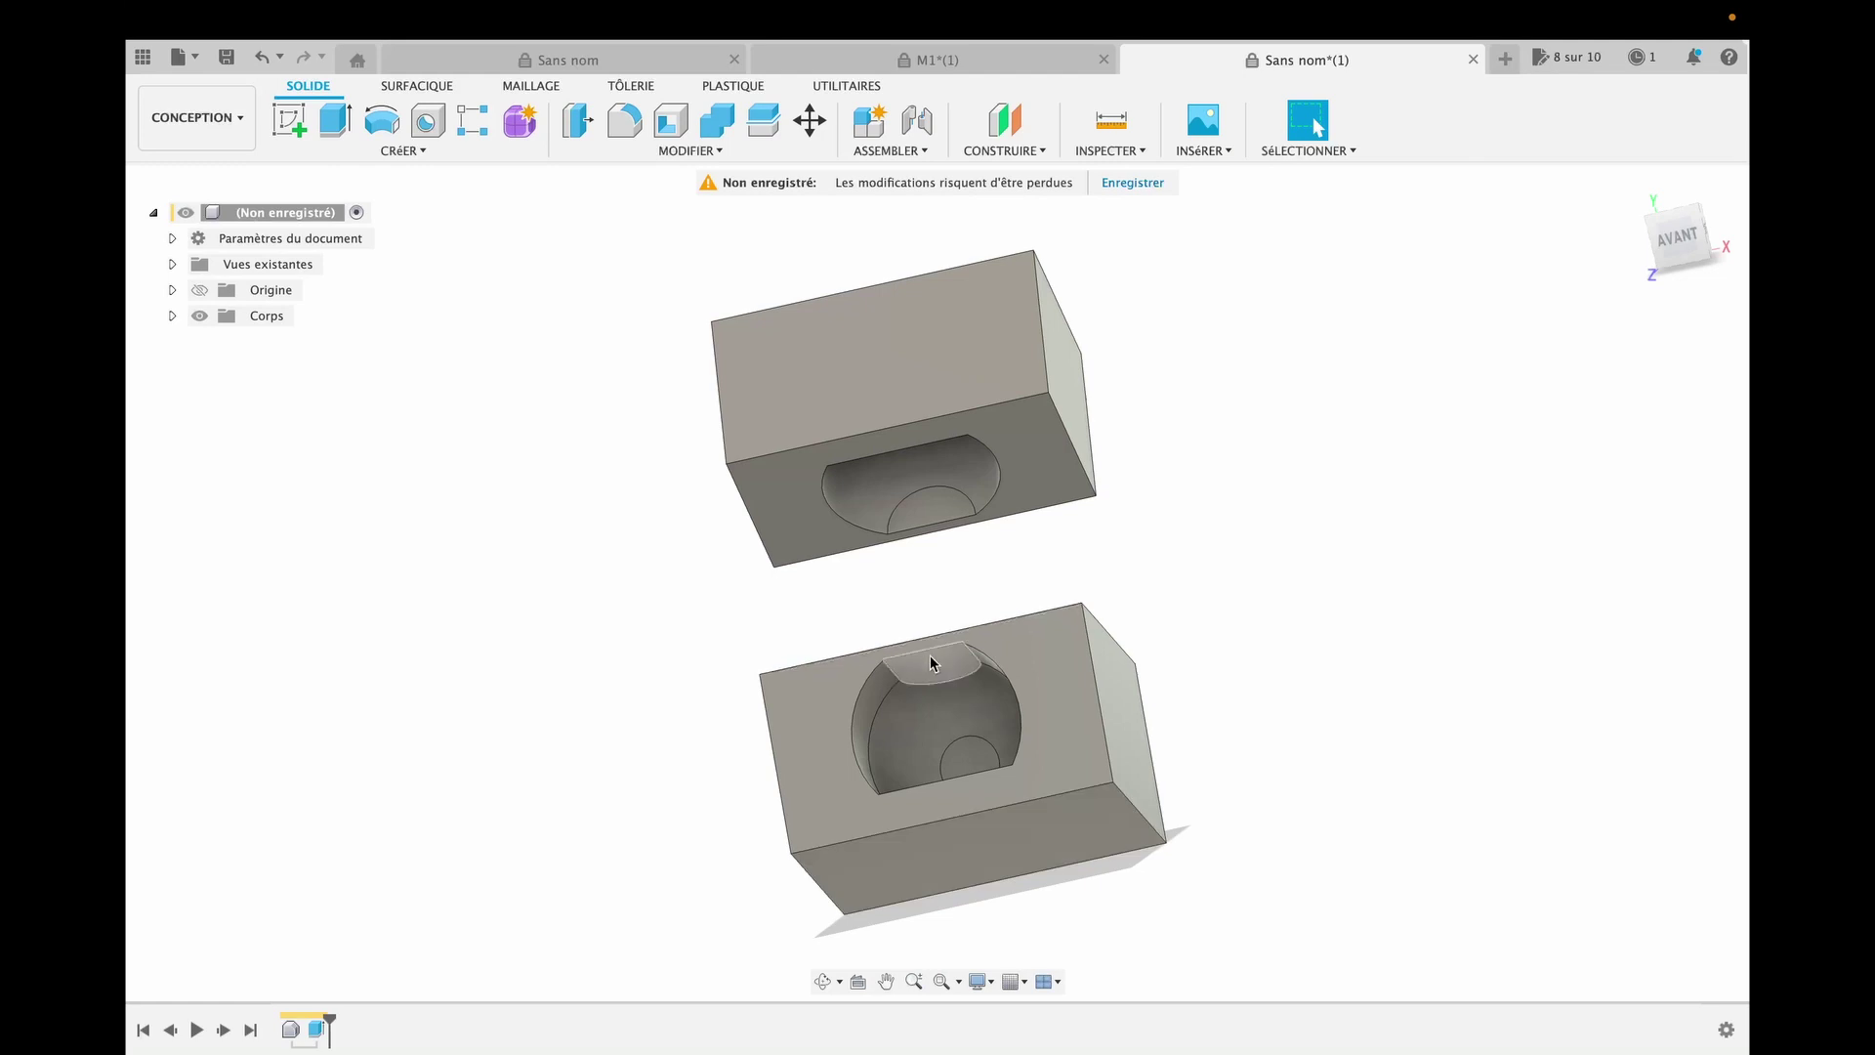
Step: Cut-extrude a recess into the upper block's bottom face
left_click(924, 440)
key("e")
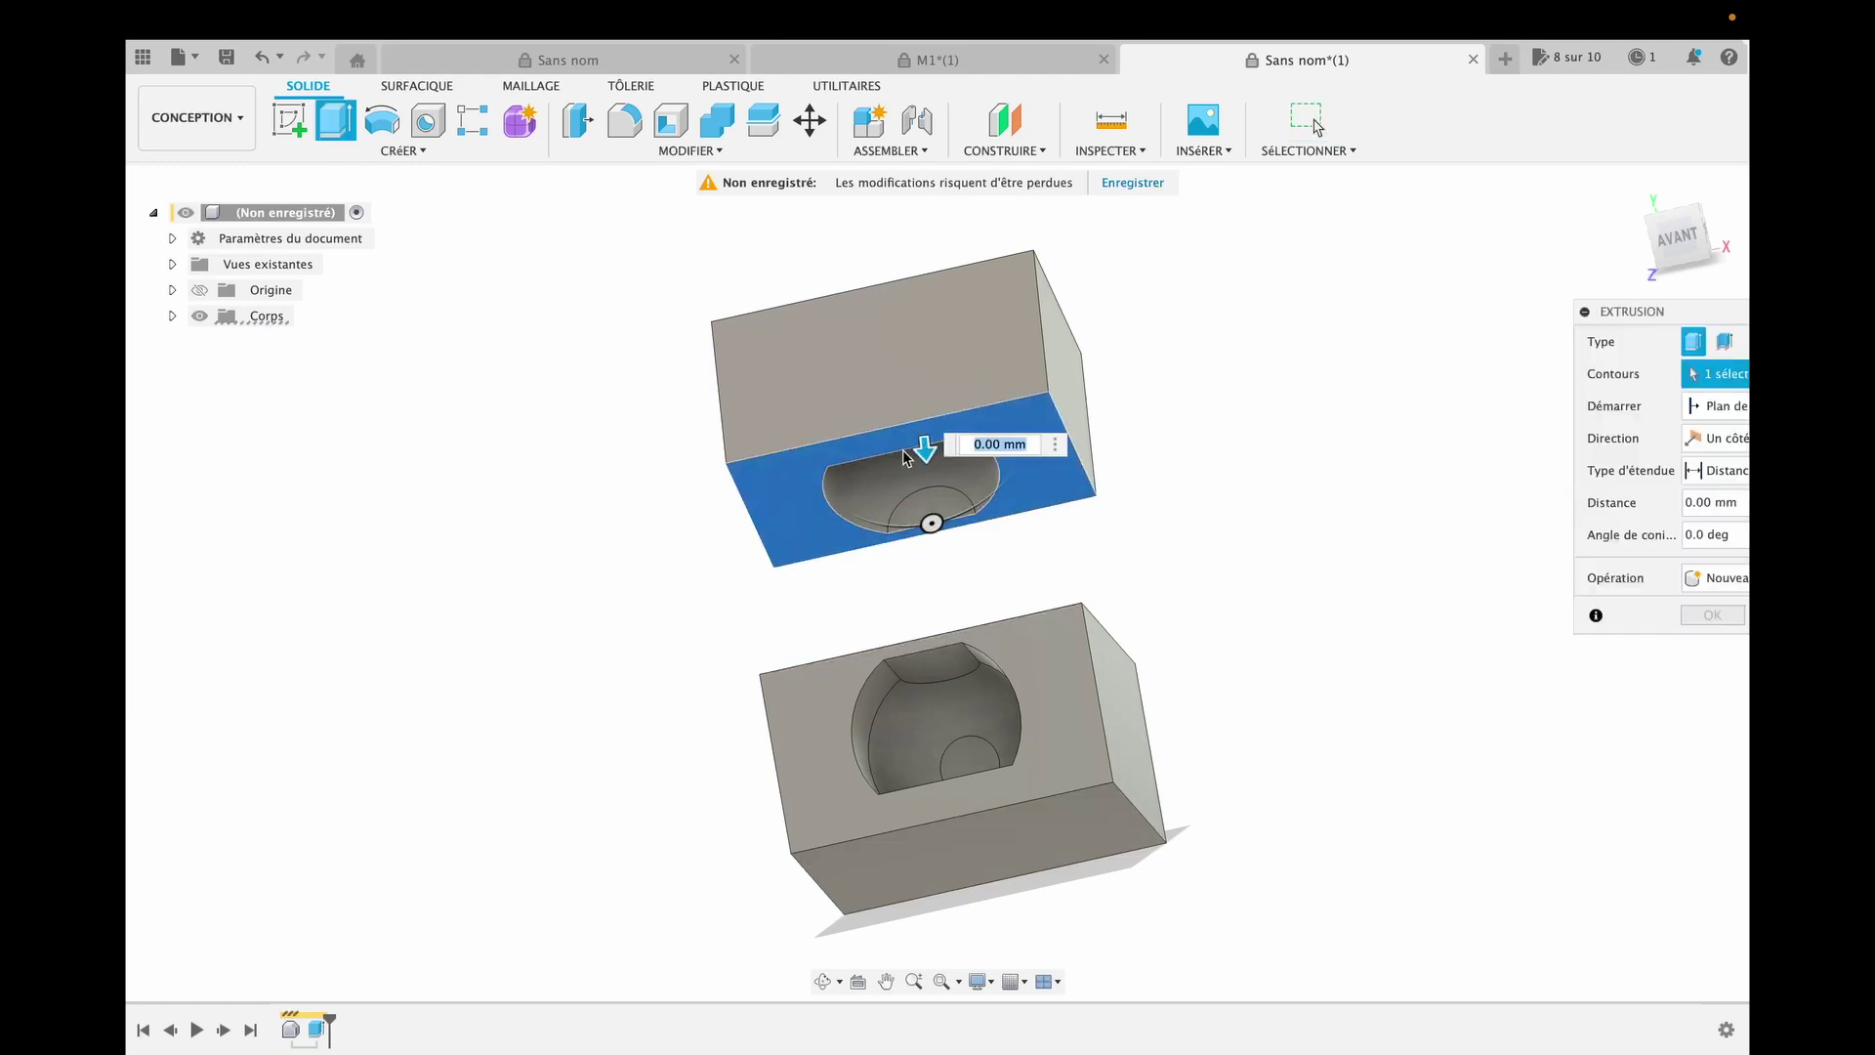
left_click_drag(917, 435, 917, 407)
key("Return")
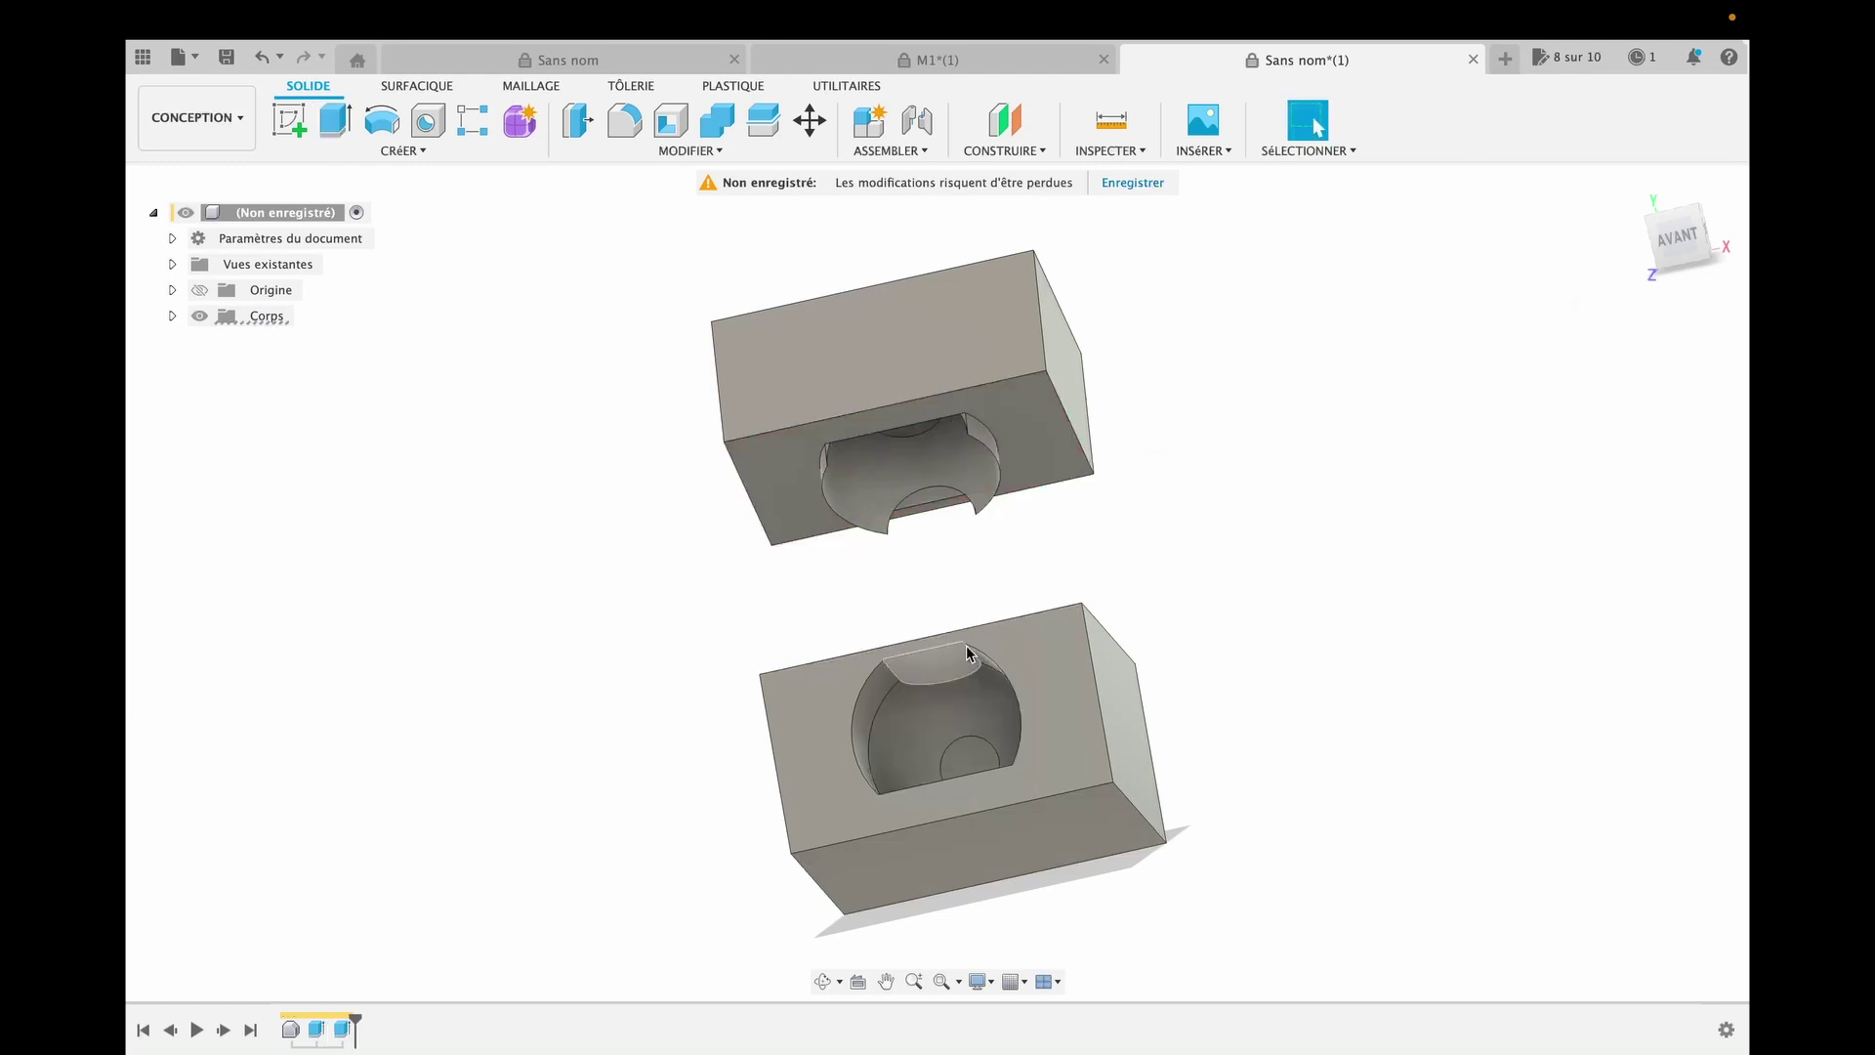